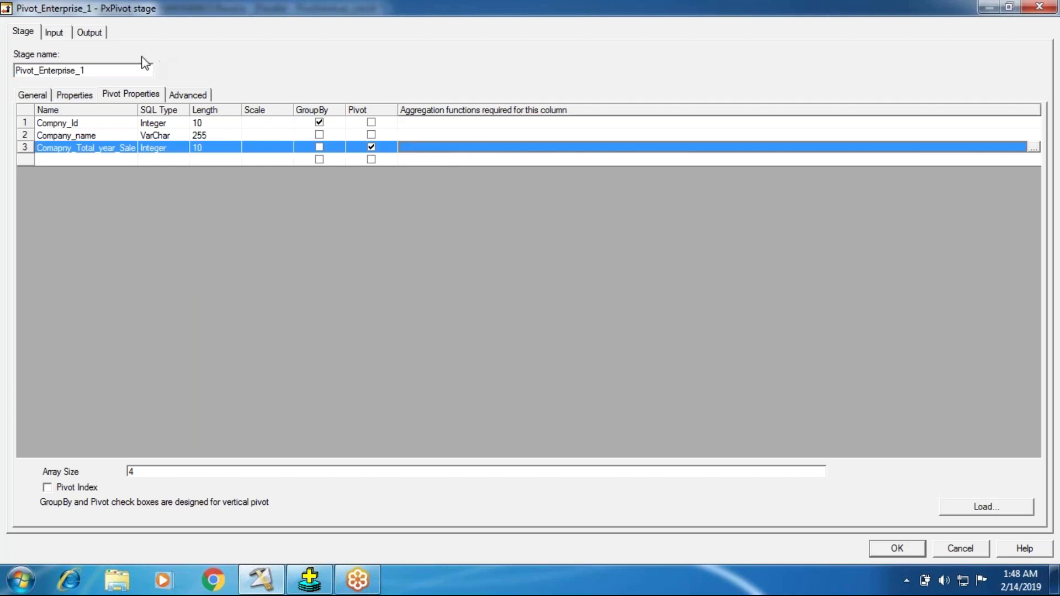
Delete the unmapped Pivot_index column from the DSLink4 output mapping of the pivot stage
{"action": "left_click", "coordinate": [100, 33]}
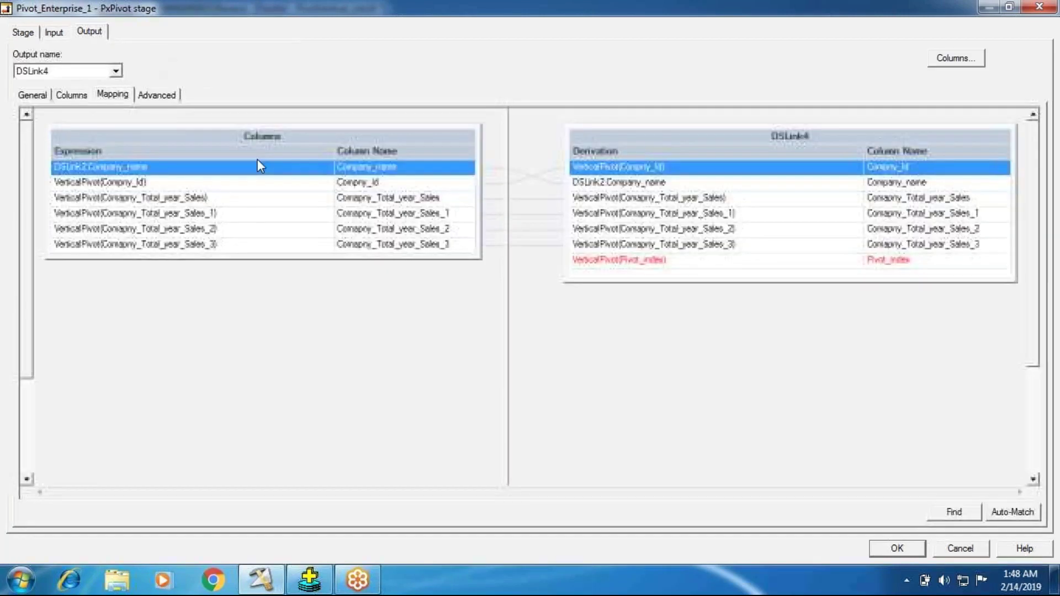
{"action": "left_click", "coordinate": [602, 260]}
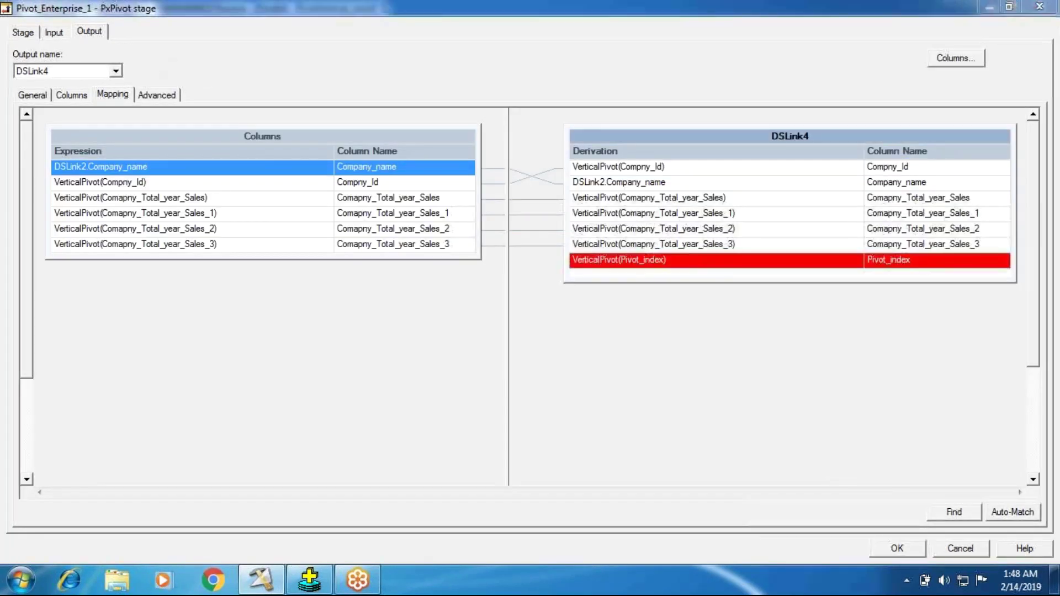
{"action": "key", "text": "Delete"}
{"action": "left_click", "coordinate": [424, 331]}
Review the stage's pivot type, the aggregation functions offered for Comapny_Total_year_Sales, and the output column mapping
{"action": "left_click", "coordinate": [18, 33]}
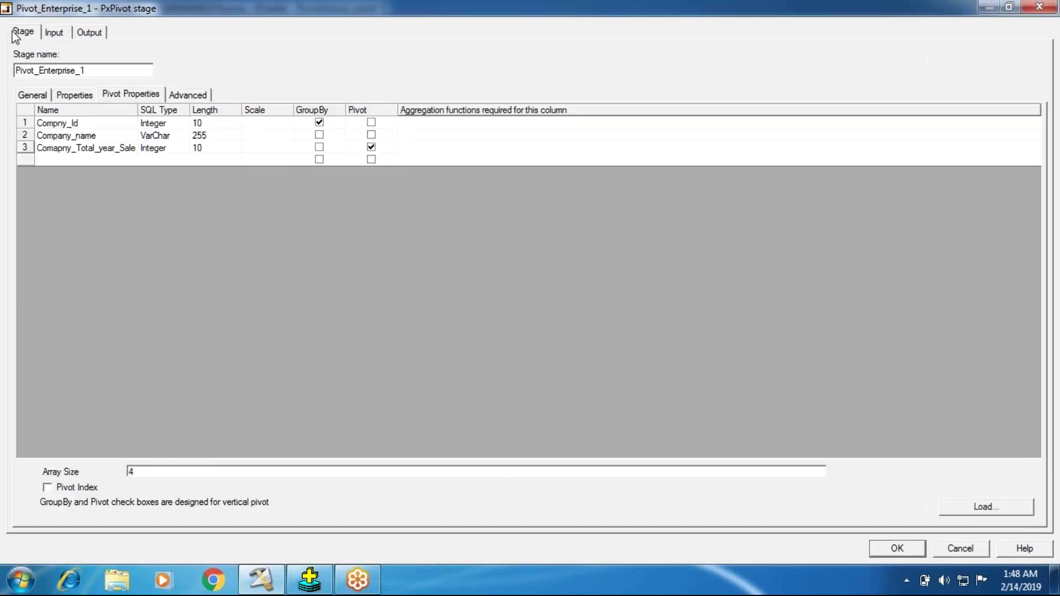
{"action": "left_click", "coordinate": [450, 152]}
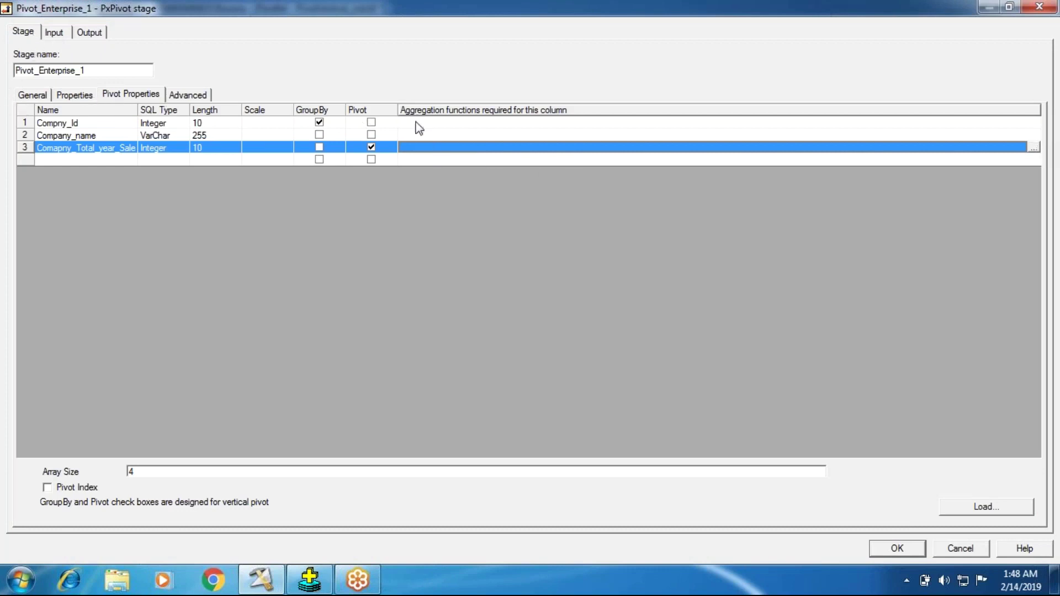
{"action": "left_click", "coordinate": [76, 101]}
{"action": "left_click", "coordinate": [125, 132]}
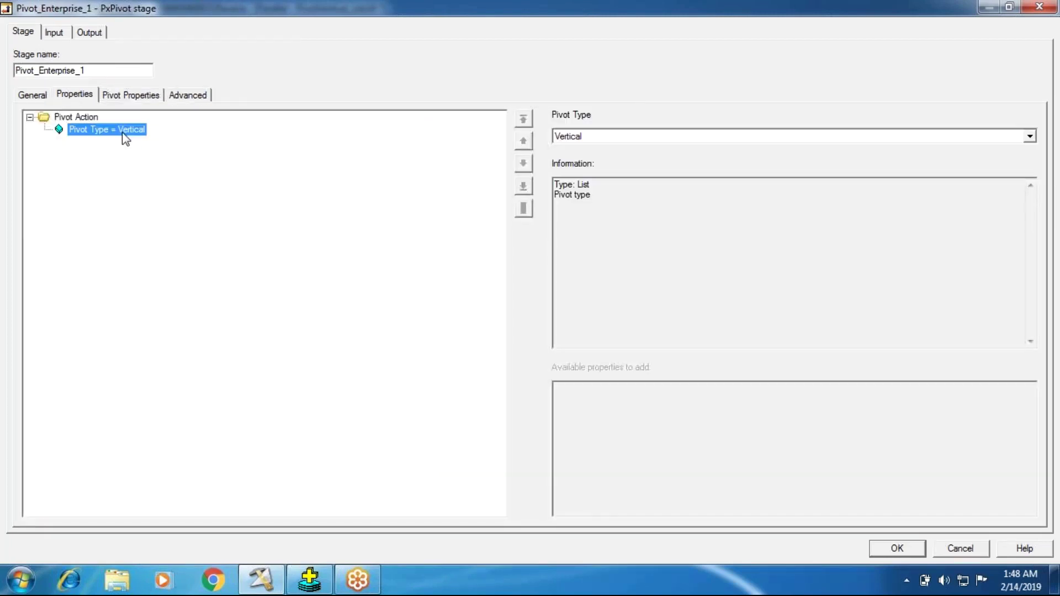
{"action": "left_click", "coordinate": [130, 97]}
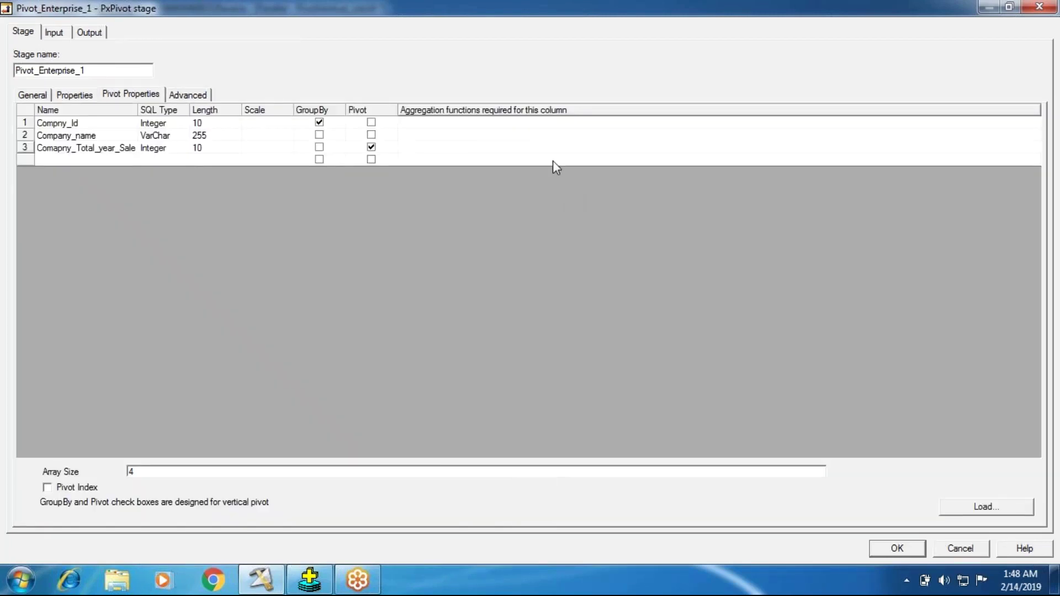
{"action": "left_click", "coordinate": [413, 149]}
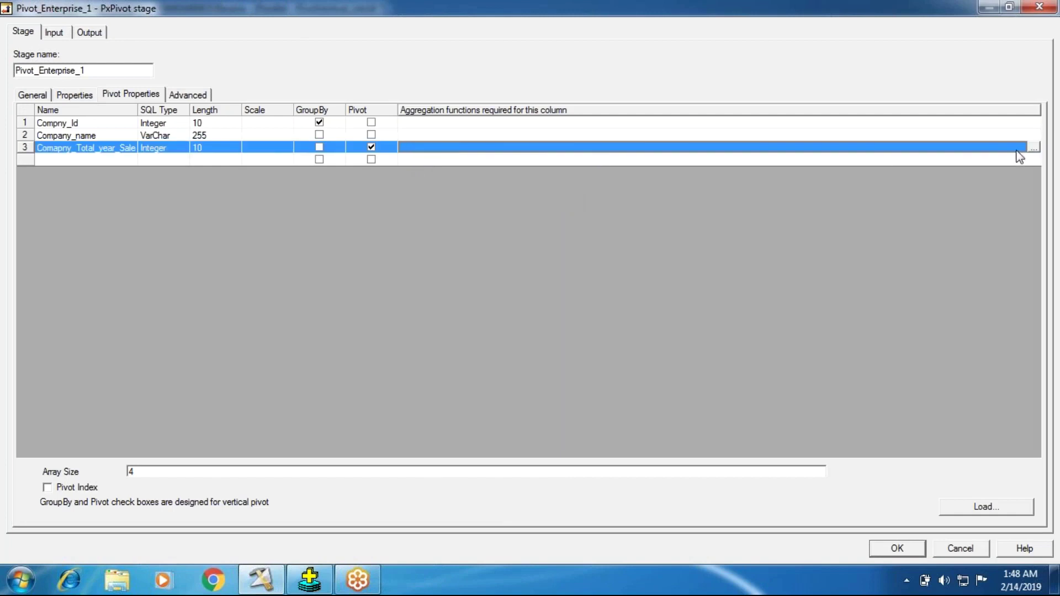
{"action": "left_click", "coordinate": [1033, 147]}
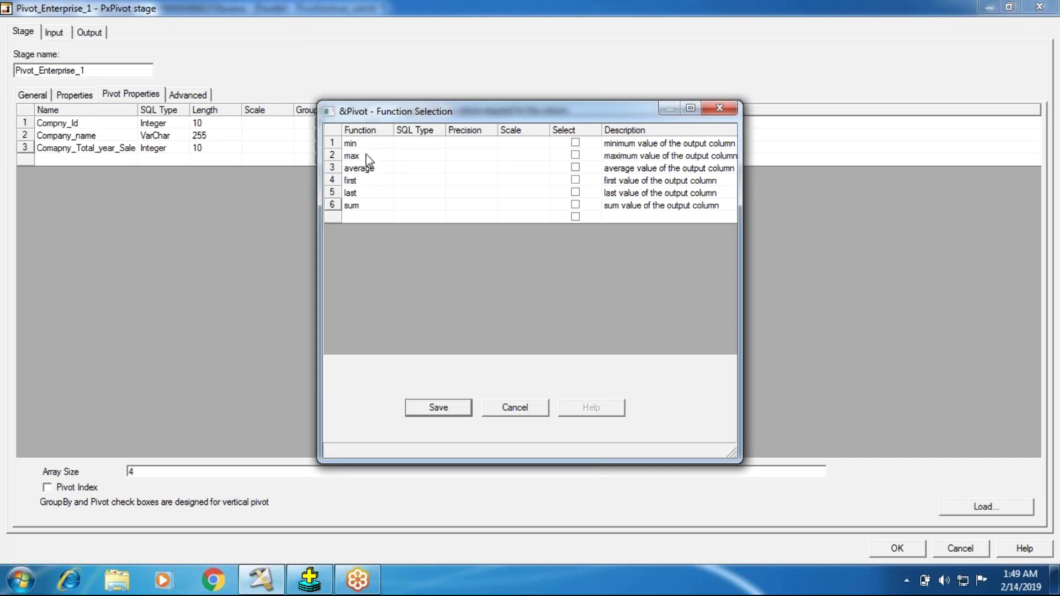
{"action": "left_click", "coordinate": [513, 411]}
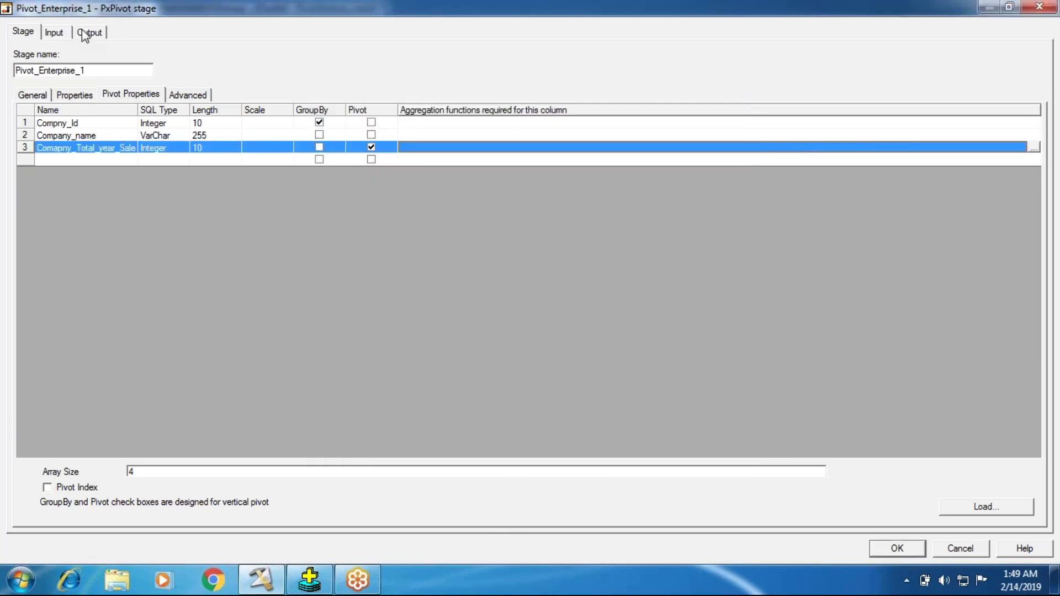
{"action": "left_click", "coordinate": [86, 32]}
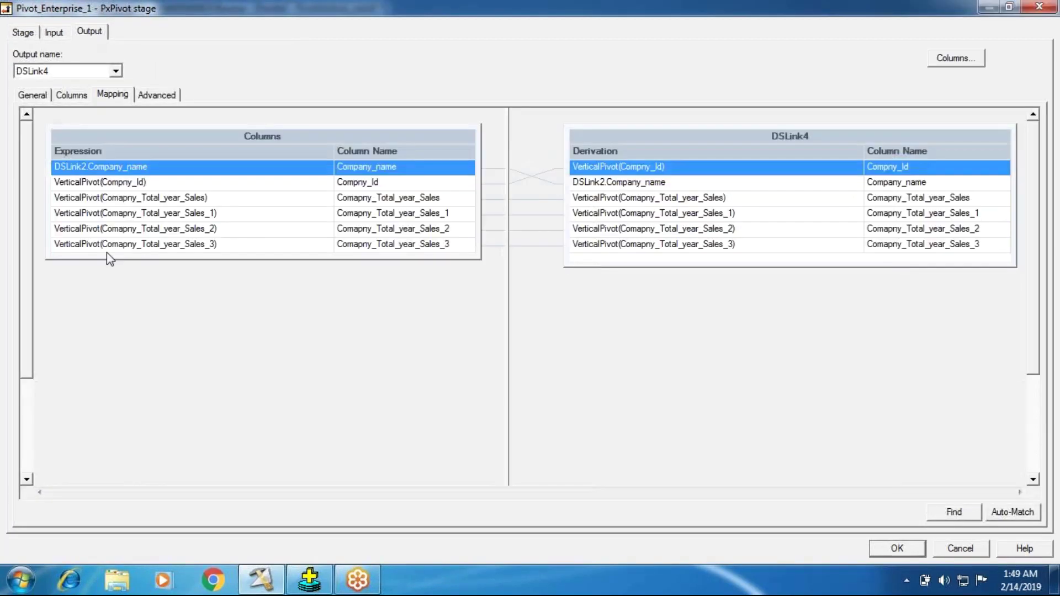
{"action": "left_click", "coordinate": [199, 245]}
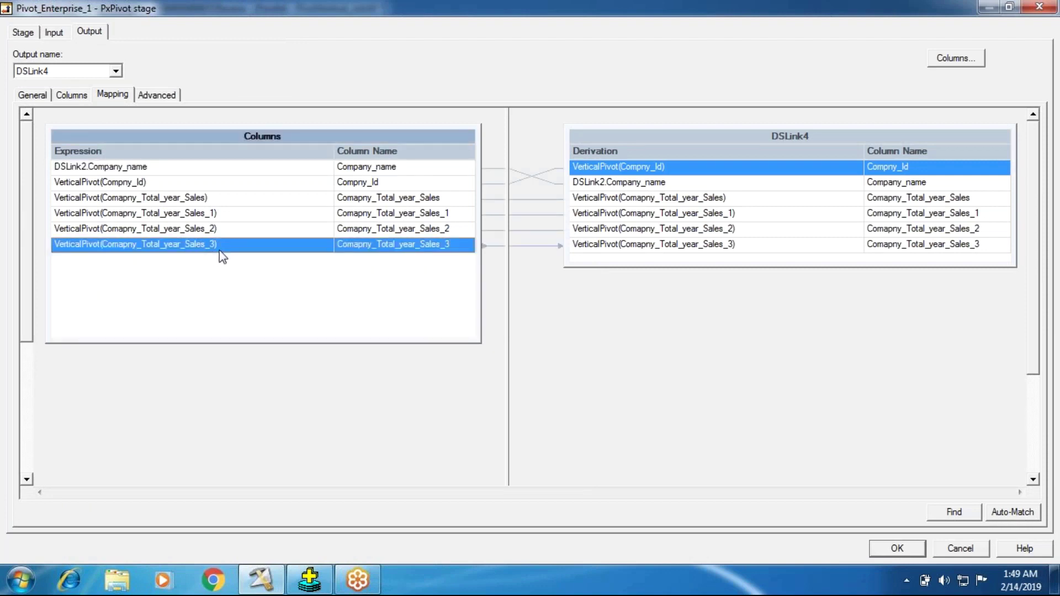
Add the max aggregation function with SQL type Integer to the Comapny_Total_year_Sales pivot column and save the function selection
{"action": "left_click", "coordinate": [35, 33]}
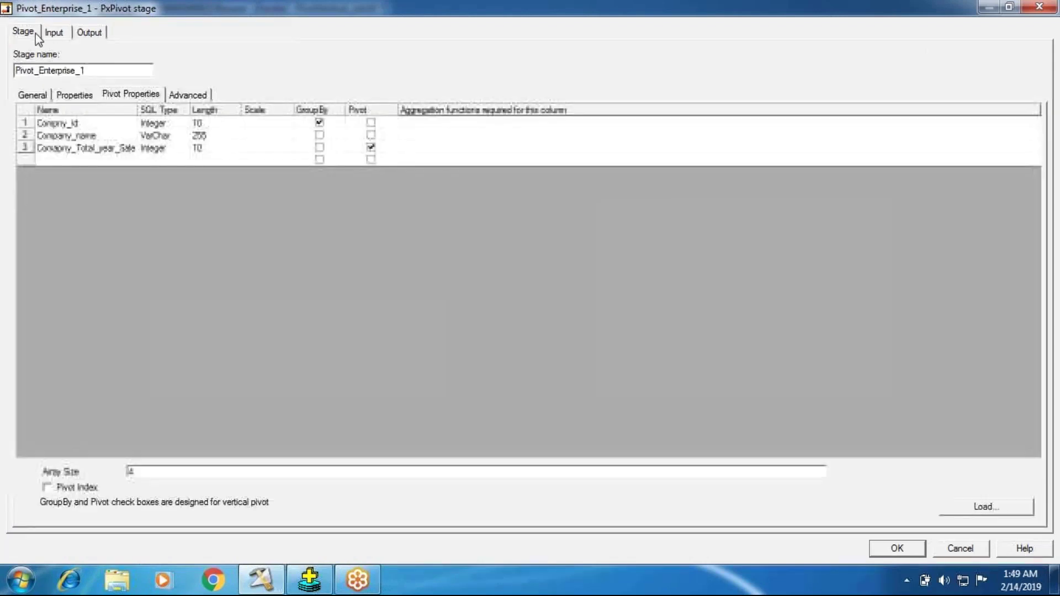
{"action": "left_click", "coordinate": [558, 148]}
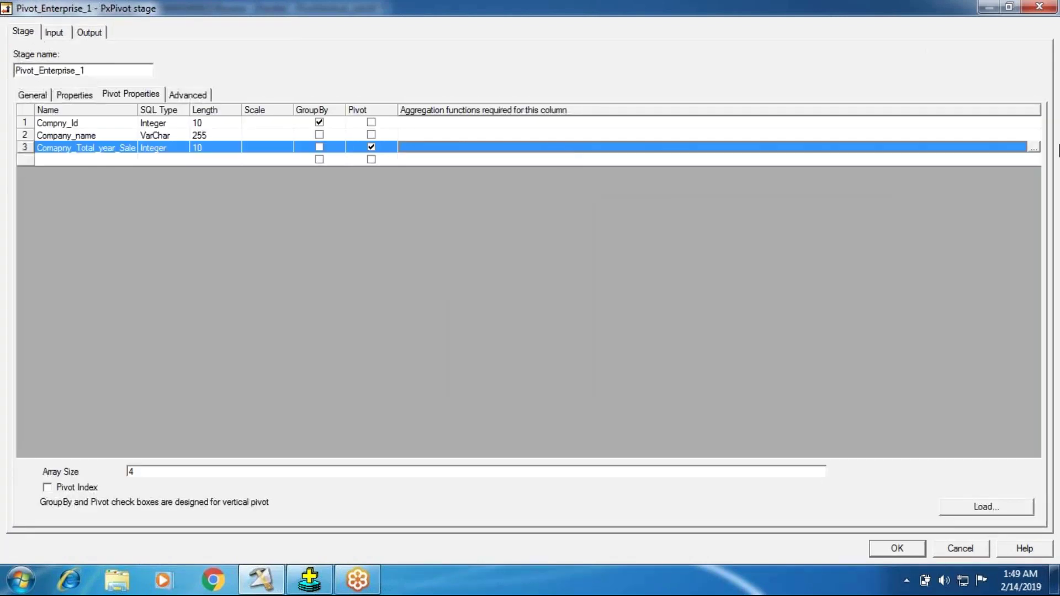
{"action": "left_click", "coordinate": [1035, 148]}
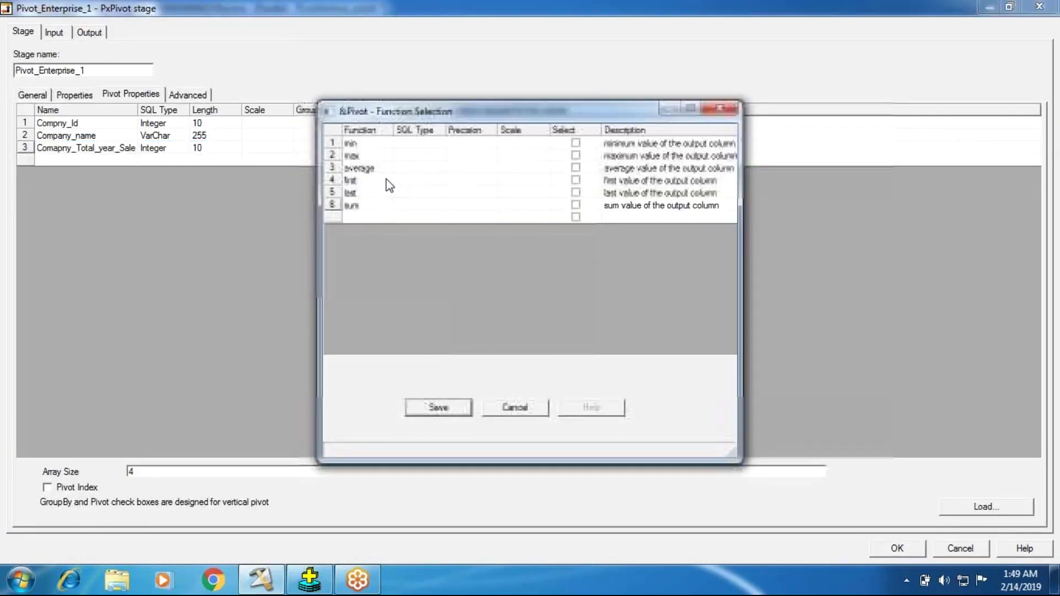
{"action": "left_click", "coordinate": [576, 156]}
{"action": "left_click", "coordinate": [576, 156]}
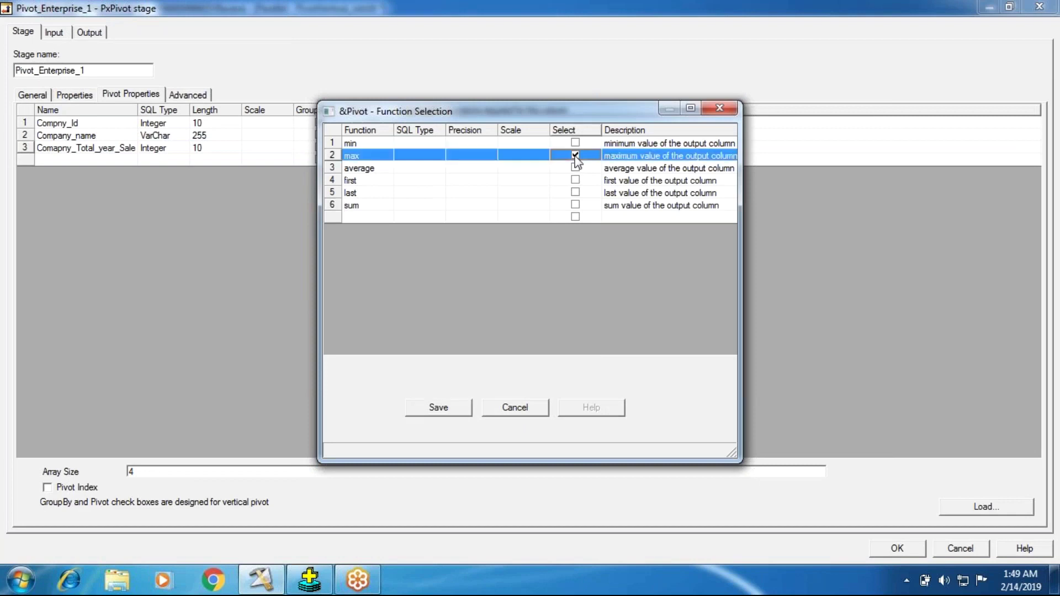
{"action": "left_click", "coordinate": [409, 155]}
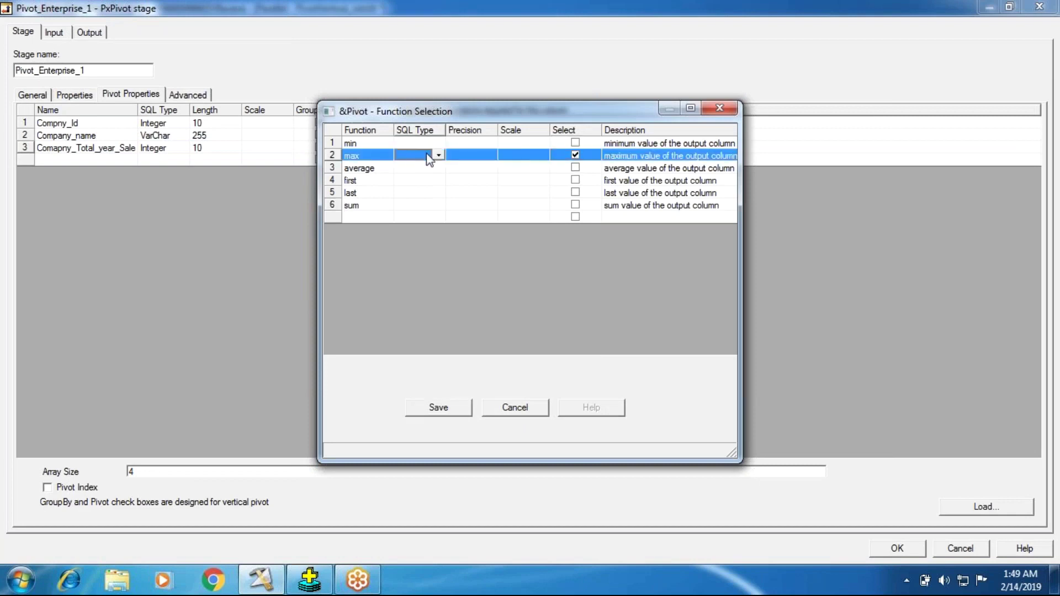
{"action": "key", "text": "i"}
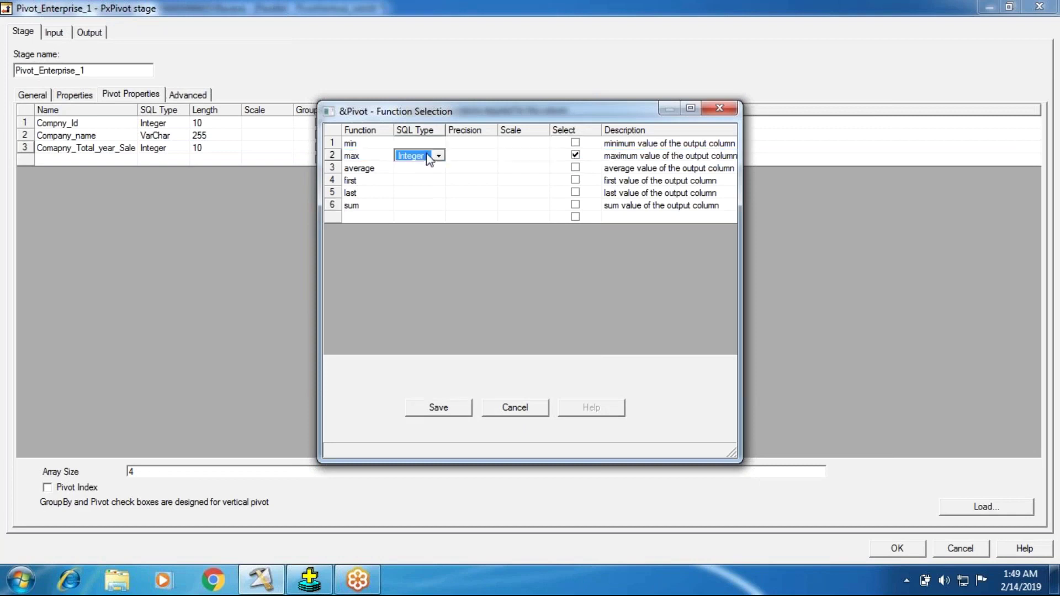
{"action": "left_click", "coordinate": [438, 408]}
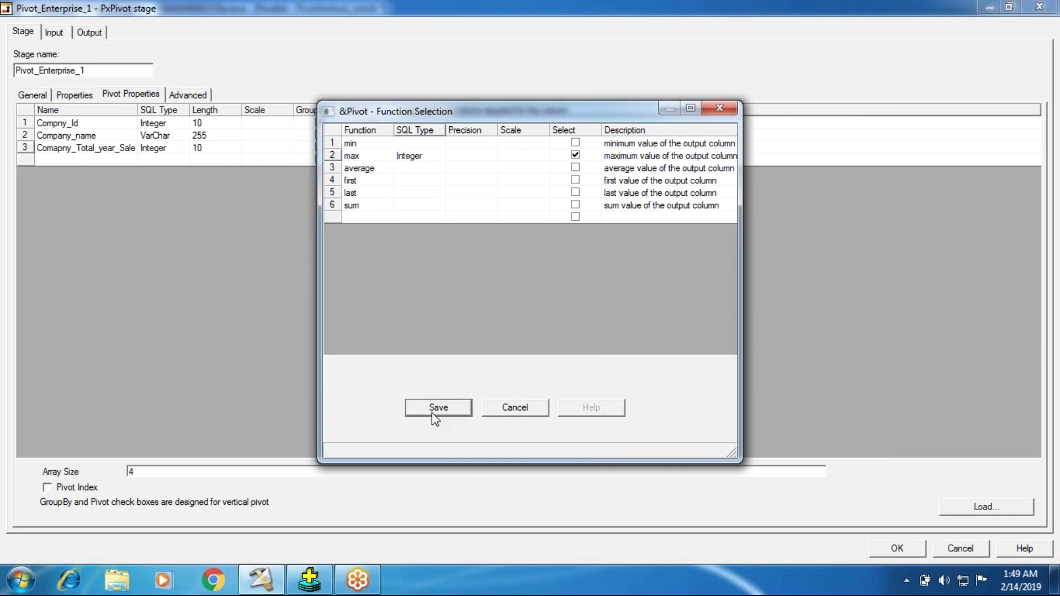
Map Comapny_Total_year_Sales_max to the DSLink4 output columns and accept the pivot stage settings
{"action": "left_click", "coordinate": [77, 33]}
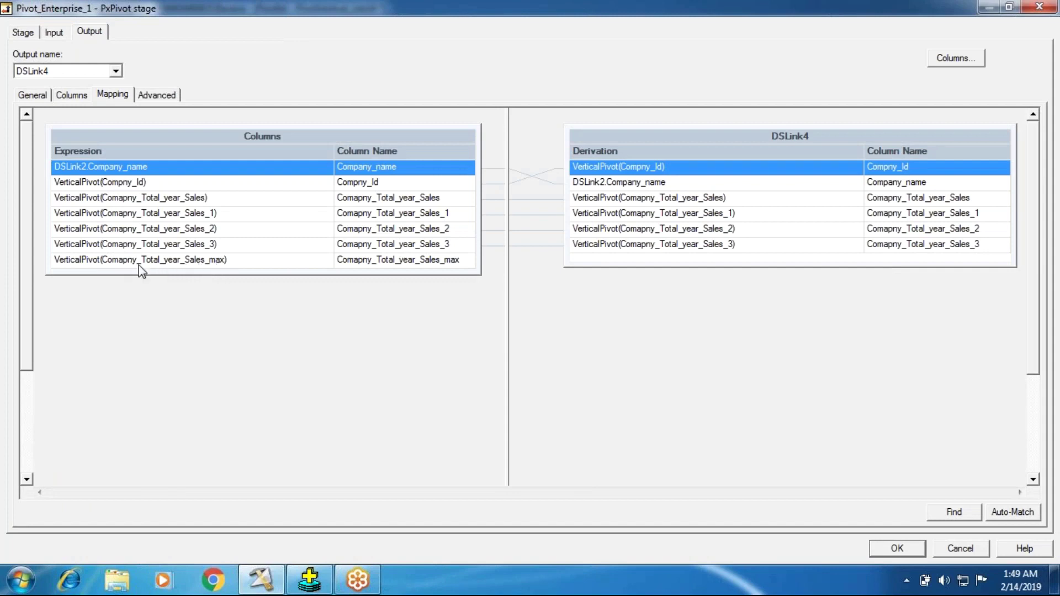
{"action": "left_click_drag", "start_coordinate": [351, 267], "coordinate": [939, 255]}
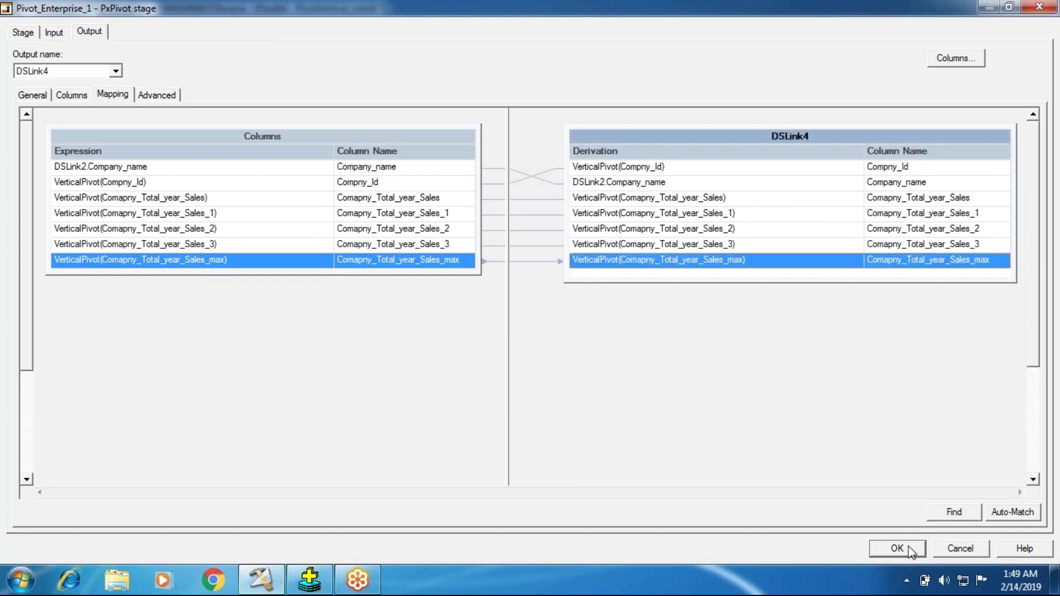
{"action": "left_click", "coordinate": [909, 549]}
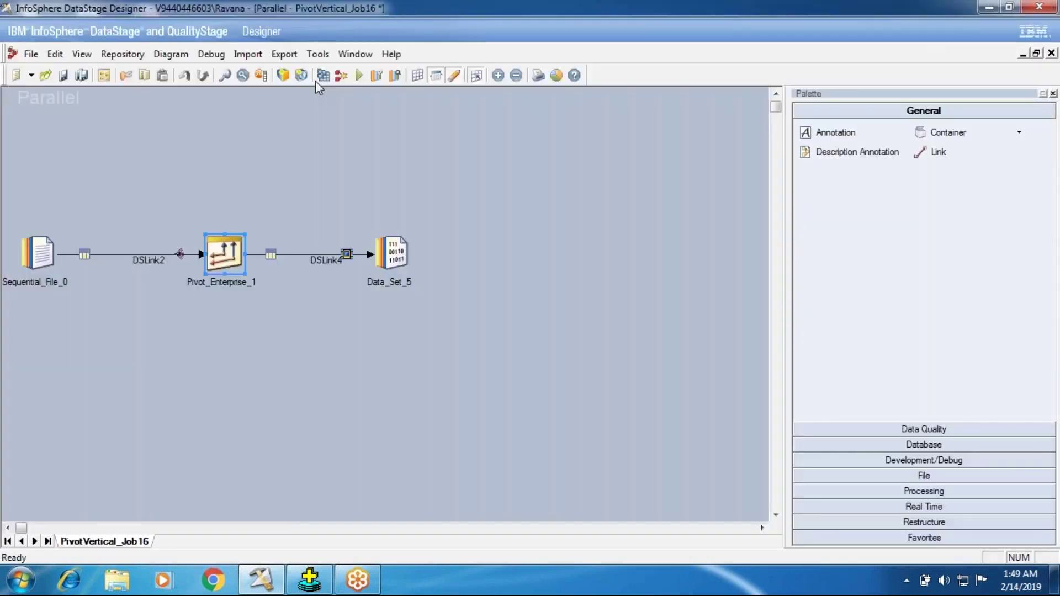
Compile the PivotVertical_Job16 job and run it with no warning limit
{"action": "left_click", "coordinate": [316, 81]}
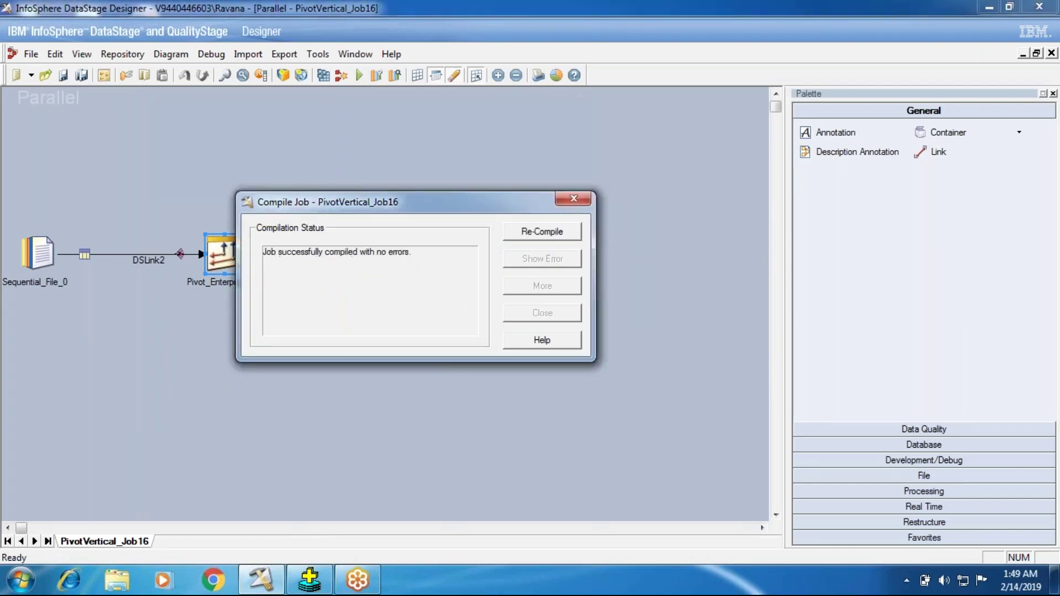
{"action": "left_click", "coordinate": [521, 320]}
{"action": "left_click", "coordinate": [359, 75]}
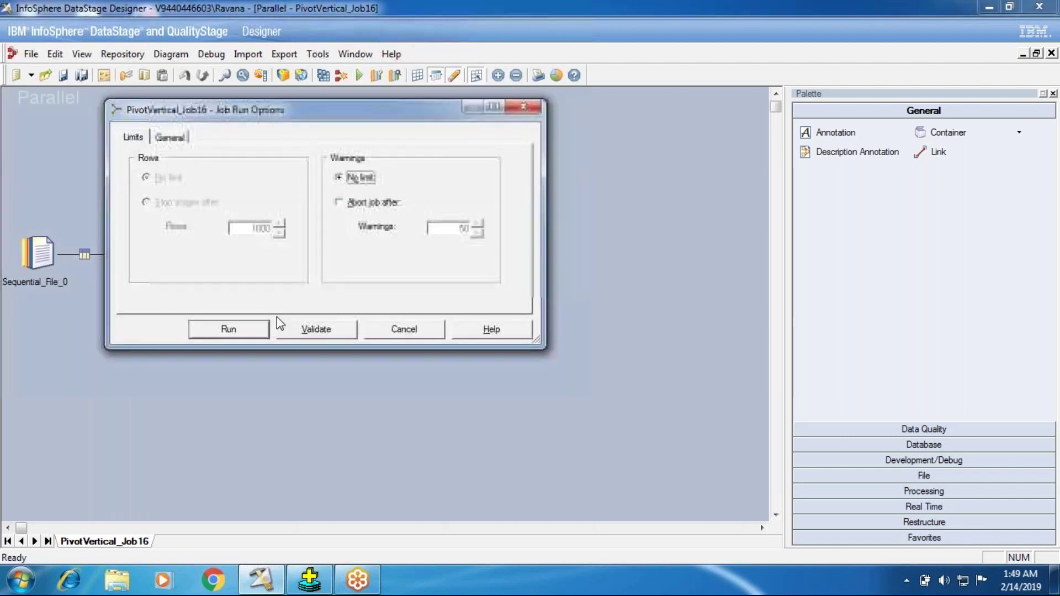
{"action": "left_click", "coordinate": [260, 329]}
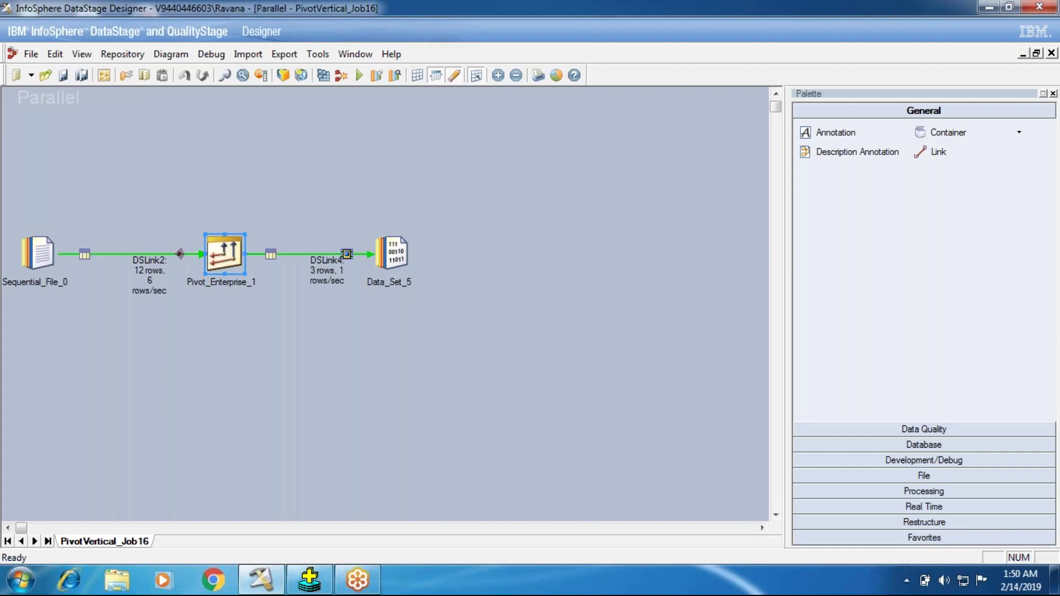
View the data of the Data_Set_5 target, displaying up to 100 rows
{"action": "right_click", "coordinate": [394, 255]}
{"action": "left_click", "coordinate": [454, 297]}
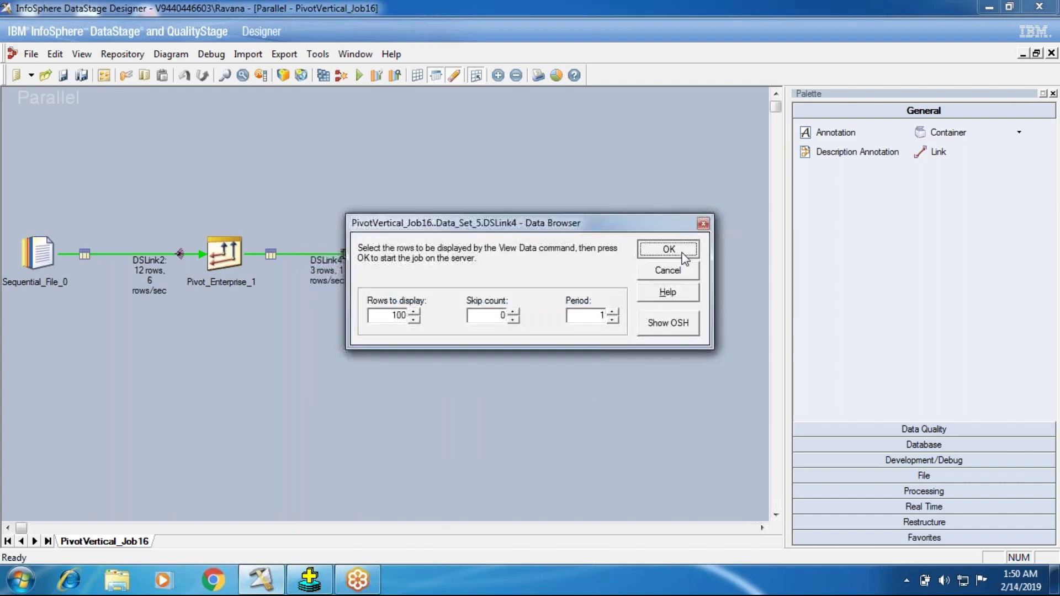
{"action": "left_click", "coordinate": [668, 250]}
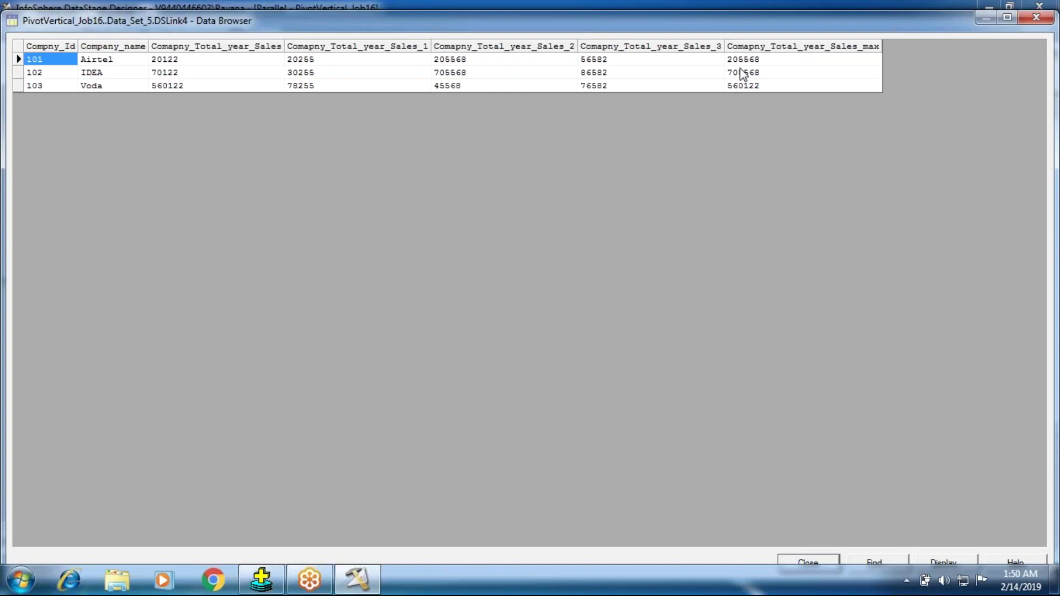
Compare the four yearly sales values in the Airtel row with its Comapny_Total_year_Sales_max value
{"action": "left_click", "coordinate": [624, 62]}
{"action": "left_click", "coordinate": [201, 61]}
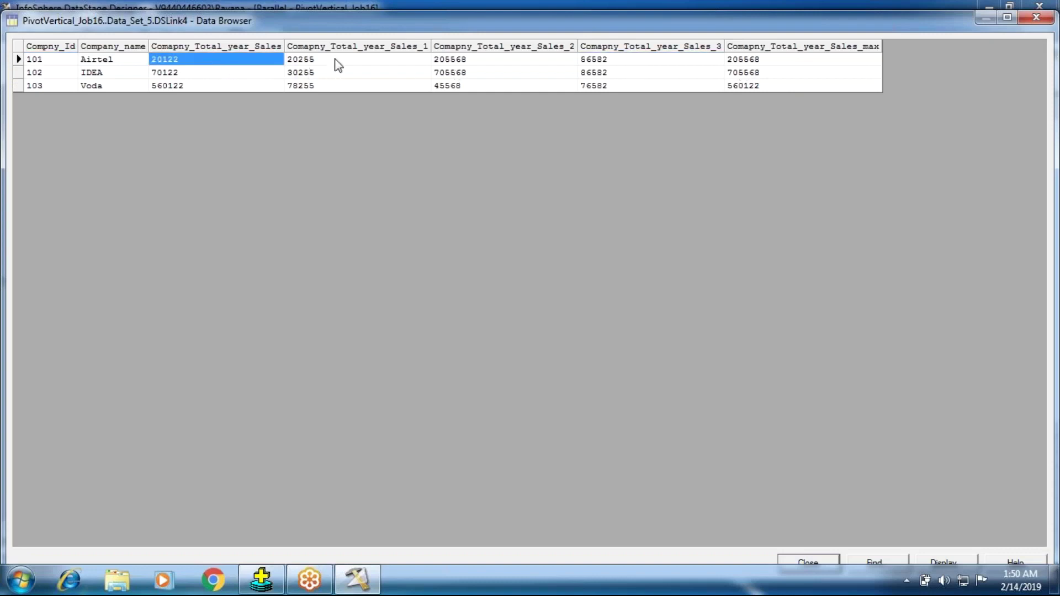
{"action": "left_click", "coordinate": [381, 61]}
{"action": "left_click", "coordinate": [440, 66]}
{"action": "left_click", "coordinate": [588, 69]}
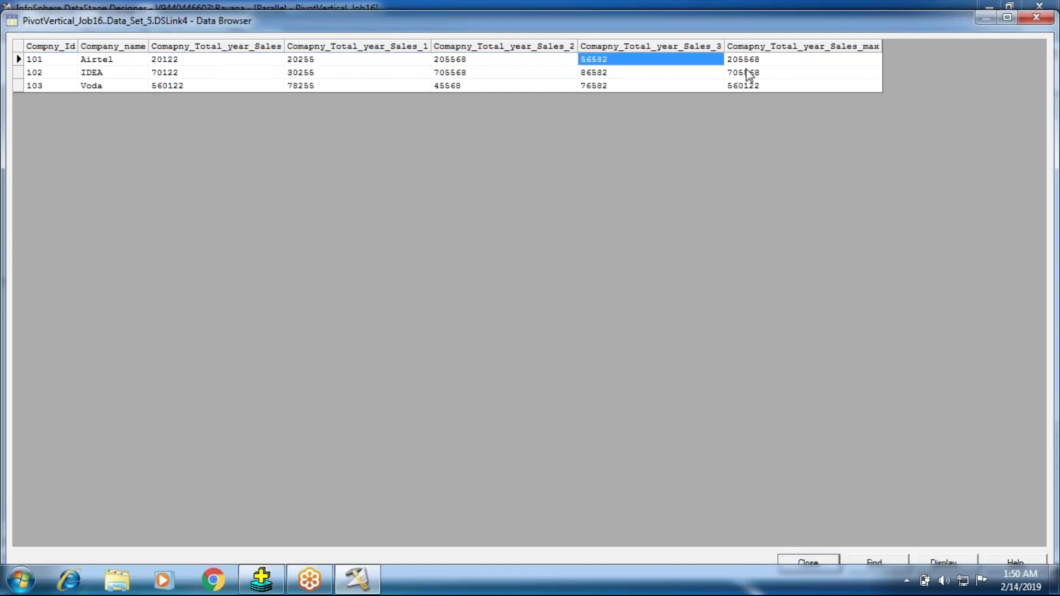
{"action": "left_click", "coordinate": [475, 62]}
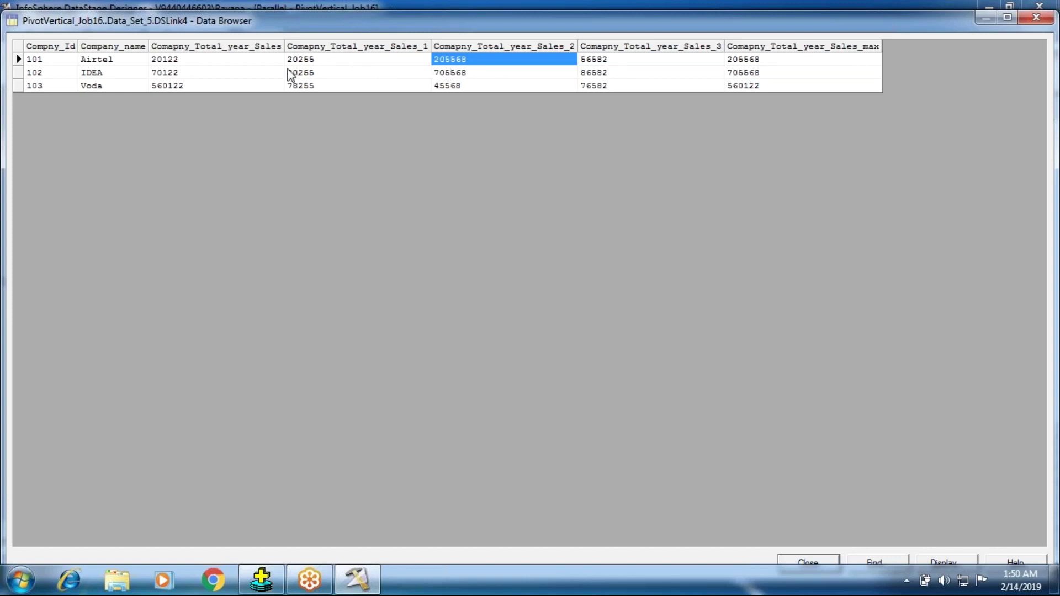
{"action": "key", "text": "Left"}
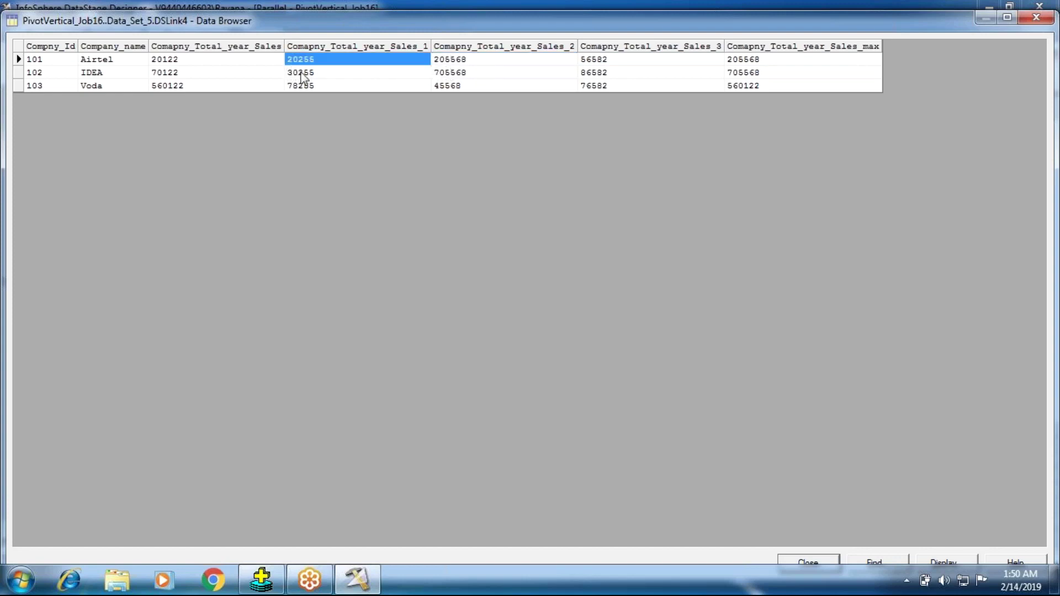
{"action": "key", "text": "Right"}
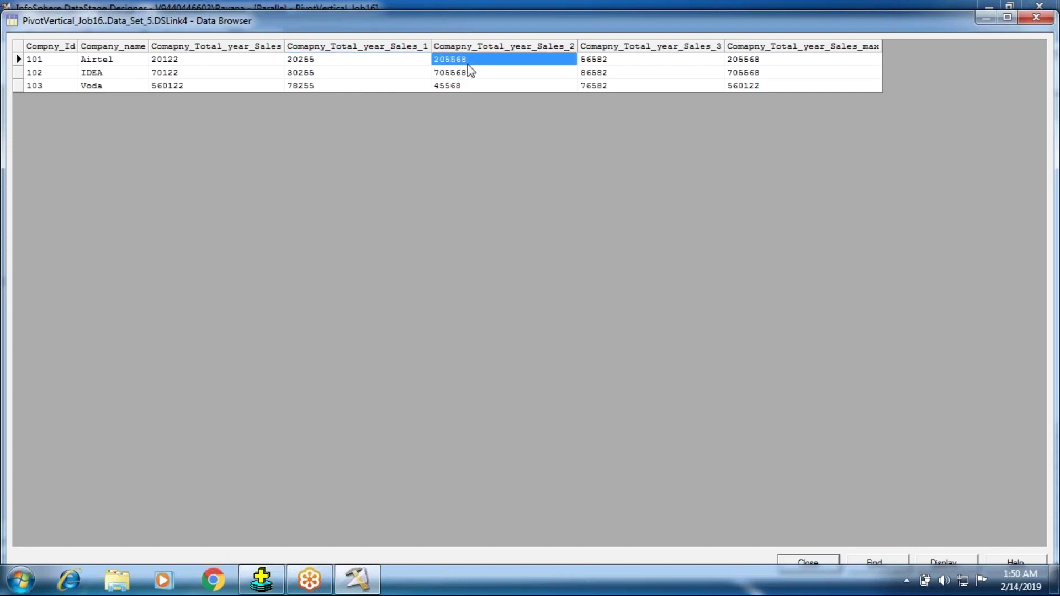
{"action": "key", "text": "Right"}
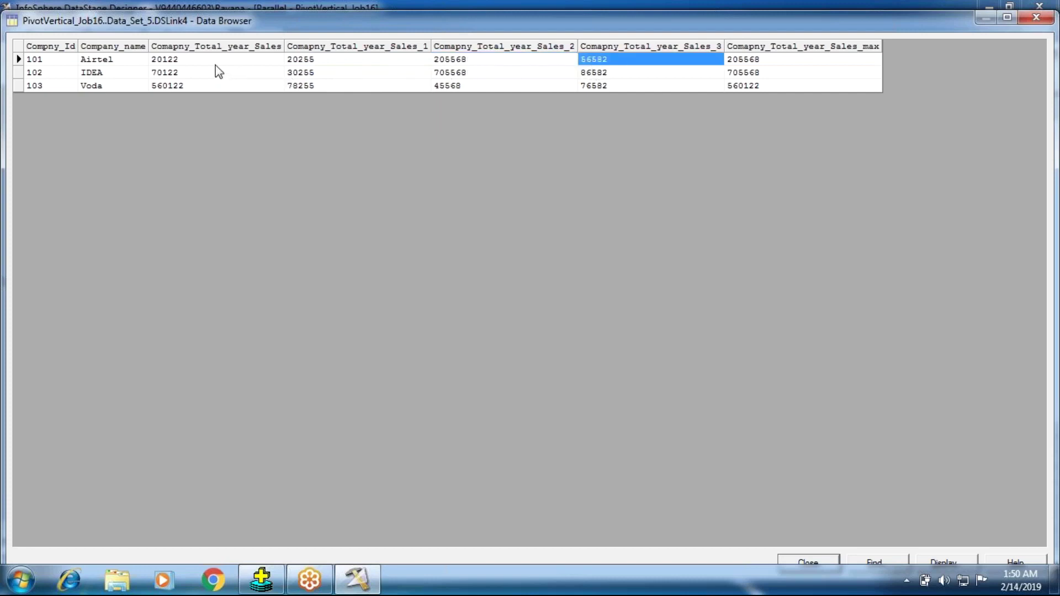
{"action": "key", "text": "Left"}
{"action": "key", "text": "Left"}
{"action": "key", "text": "Left"}
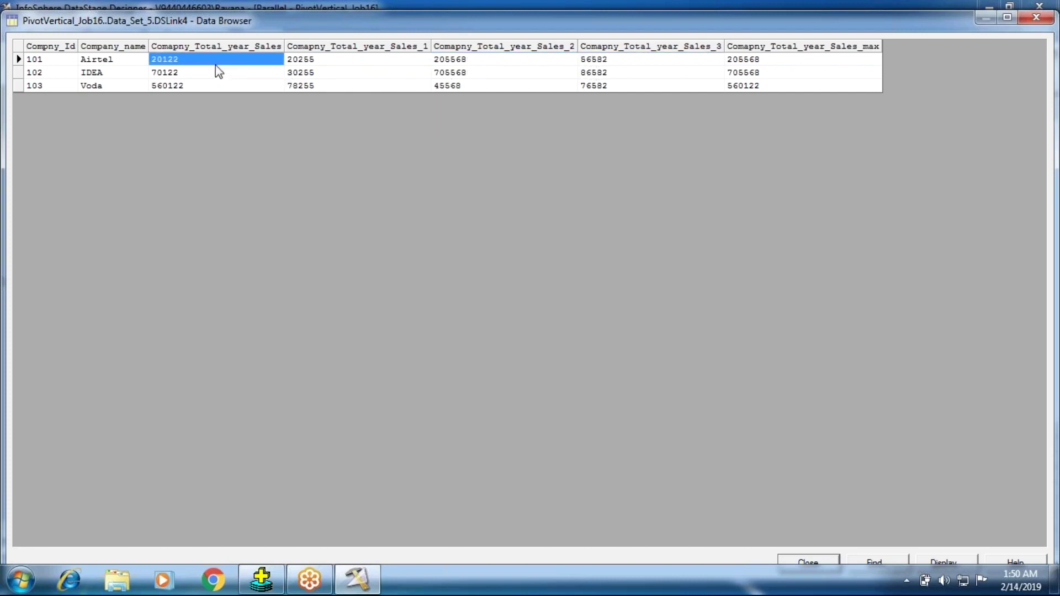
{"action": "left_click", "coordinate": [501, 63]}
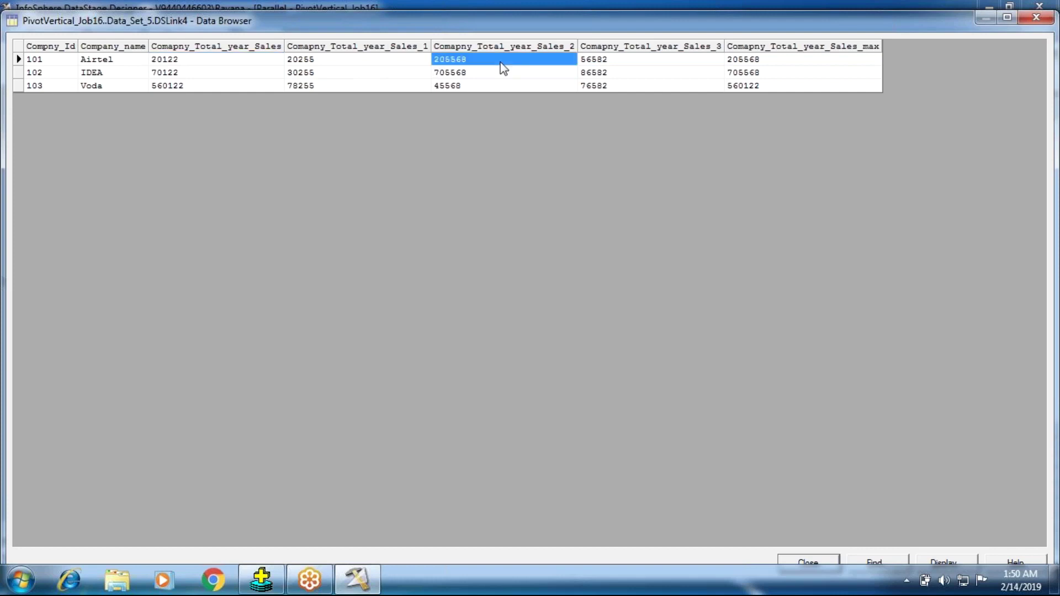
{"action": "left_click", "coordinate": [843, 64]}
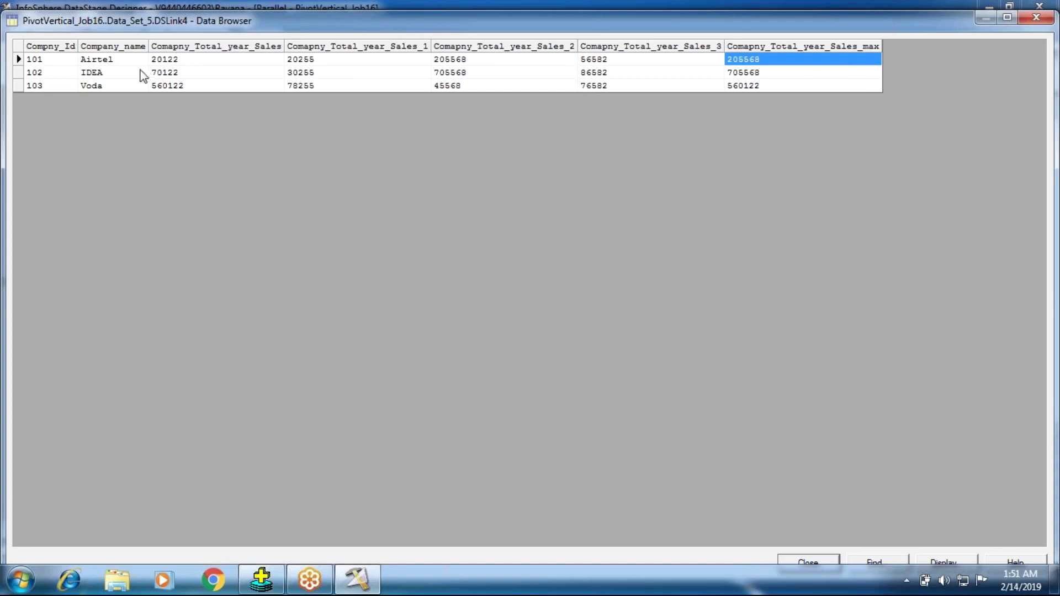
Compare the yearly sales values in the IDEA and Voda rows with their Comapny_Total_year_Sales_max values, closing the data view when done
{"action": "left_click", "coordinate": [112, 84]}
{"action": "left_click", "coordinate": [196, 76]}
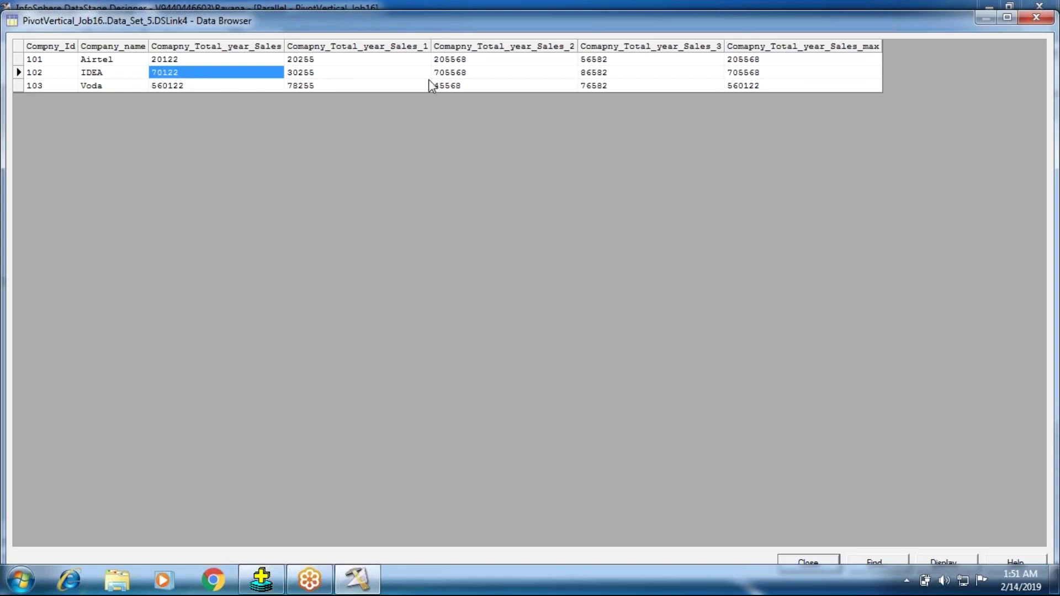
{"action": "left_click", "coordinate": [463, 73]}
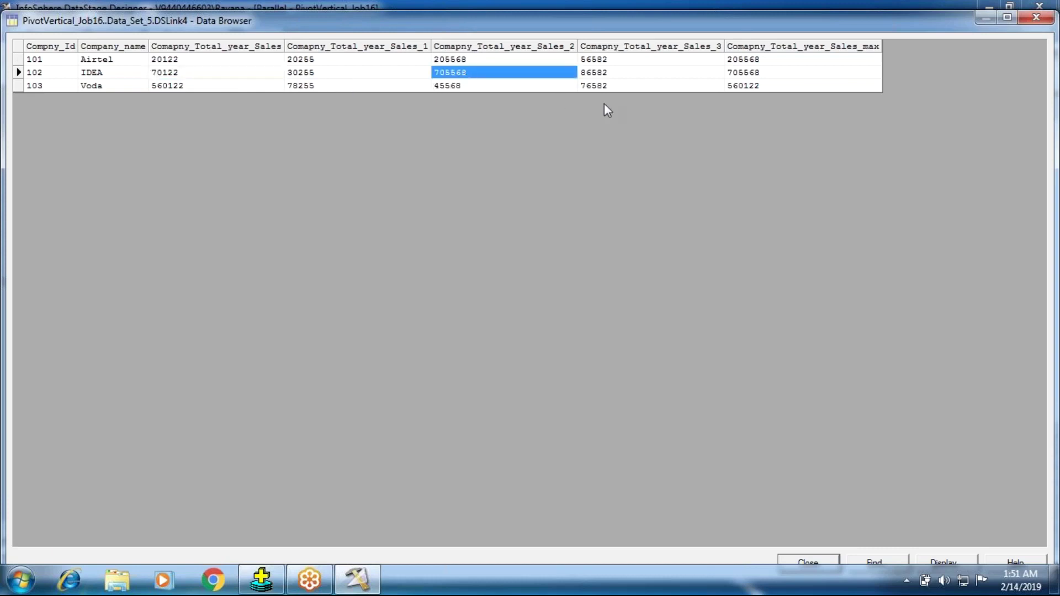
{"action": "left_click", "coordinate": [744, 73]}
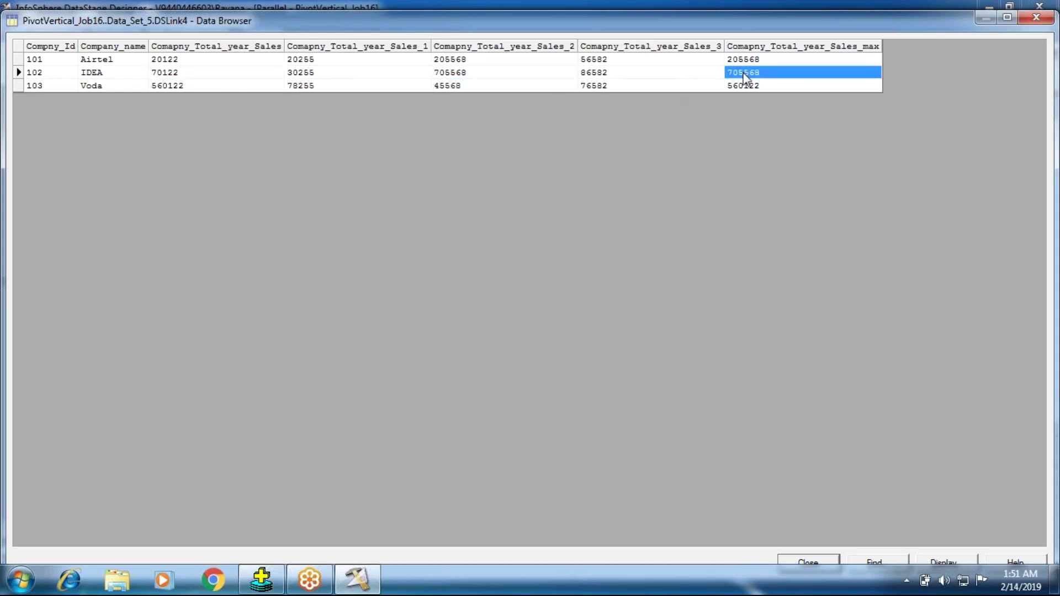
{"action": "left_click", "coordinate": [601, 73]}
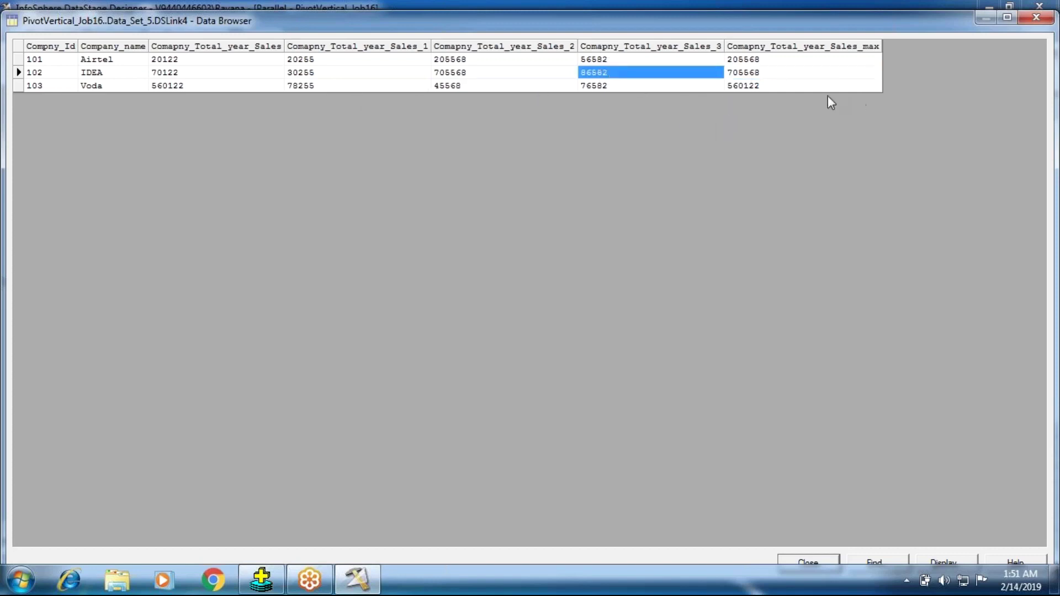
{"action": "left_click", "coordinate": [782, 87]}
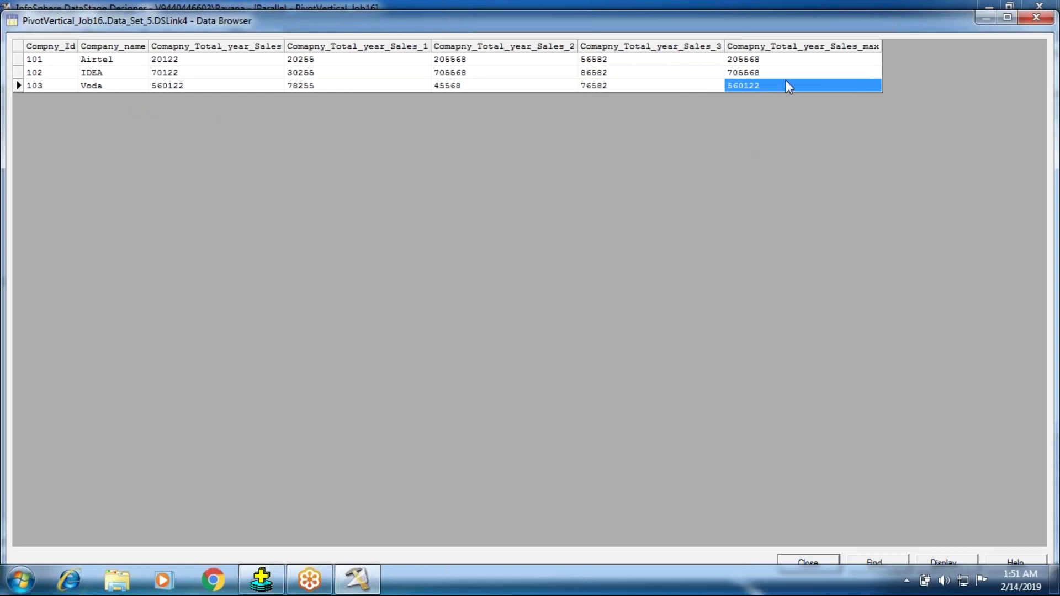
{"action": "left_click", "coordinate": [793, 559]}
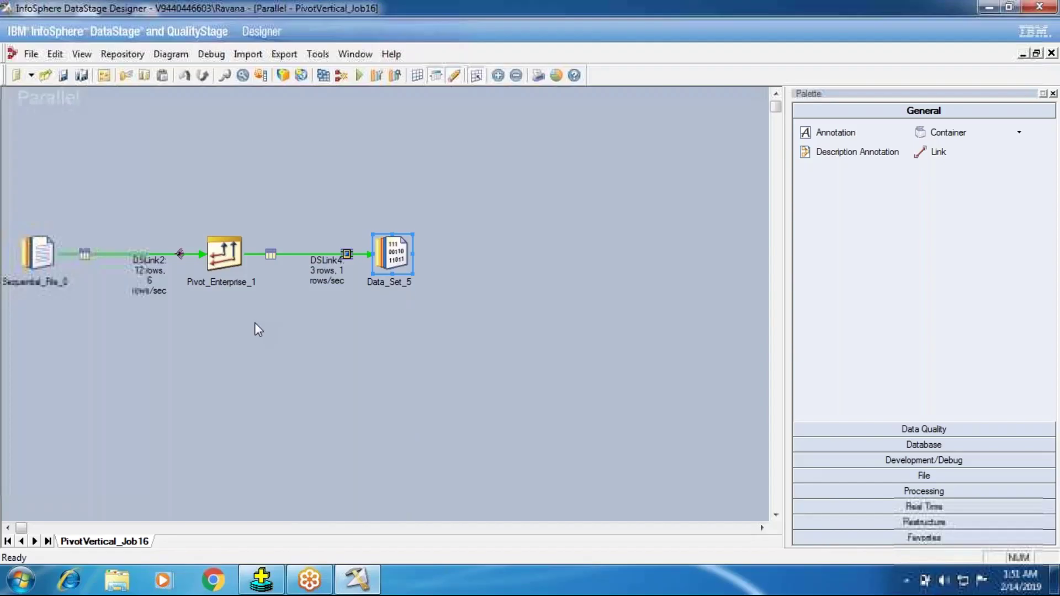
Add the min aggregation function with SQL type Integer to Comapny_Total_year_Sales in Pivot_Enterprise_1, and widen the Name column to show full names
{"action": "double_click", "coordinate": [227, 254]}
{"action": "left_click", "coordinate": [376, 153]}
{"action": "left_click", "coordinate": [1034, 148]}
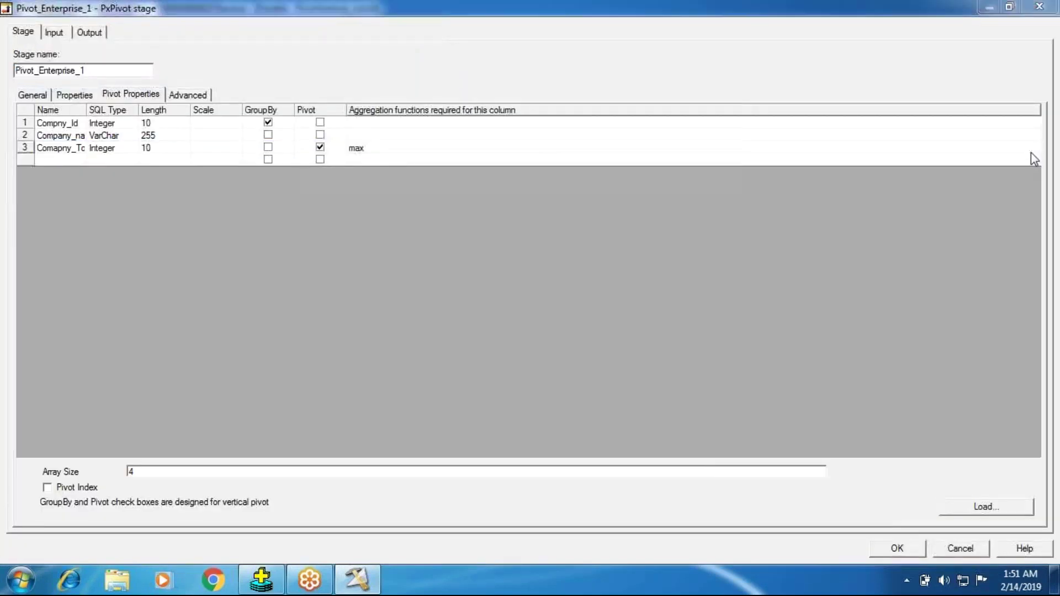
{"action": "left_click", "coordinate": [577, 145]}
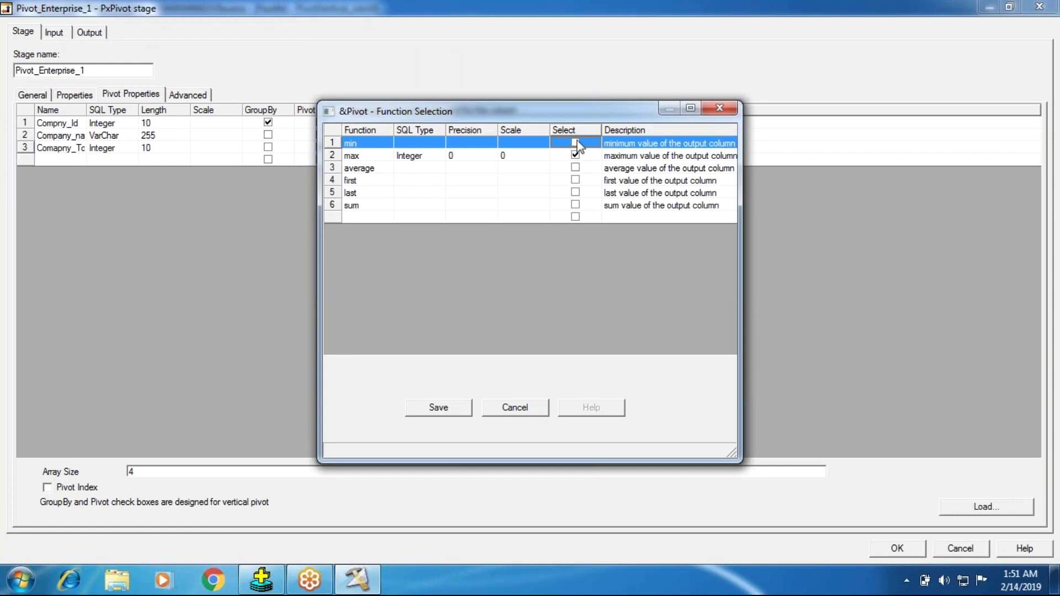
{"action": "left_click", "coordinate": [576, 143]}
{"action": "left_click", "coordinate": [418, 144]}
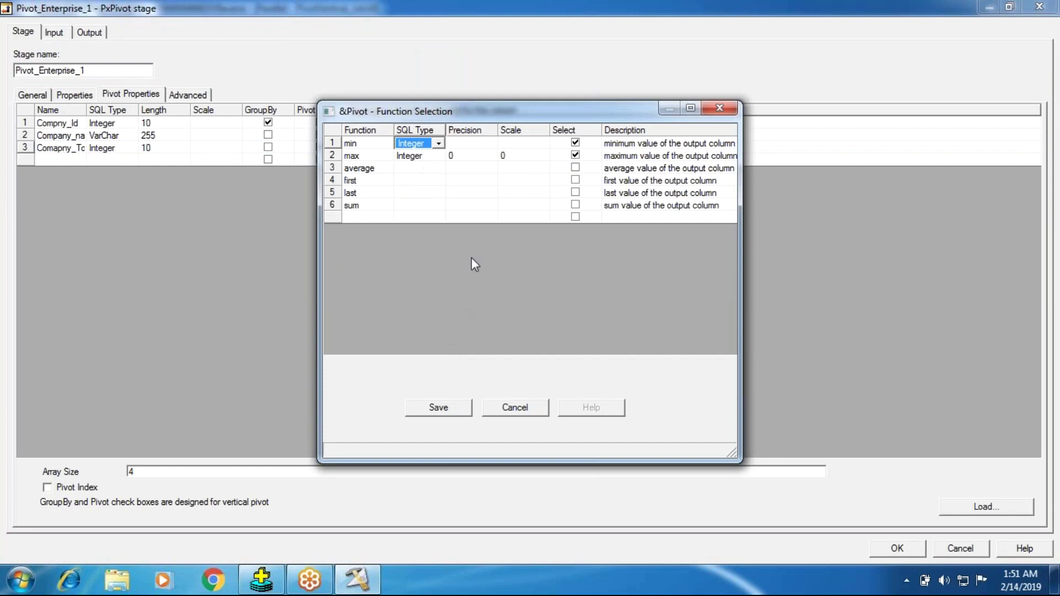
{"action": "left_click", "coordinate": [460, 411]}
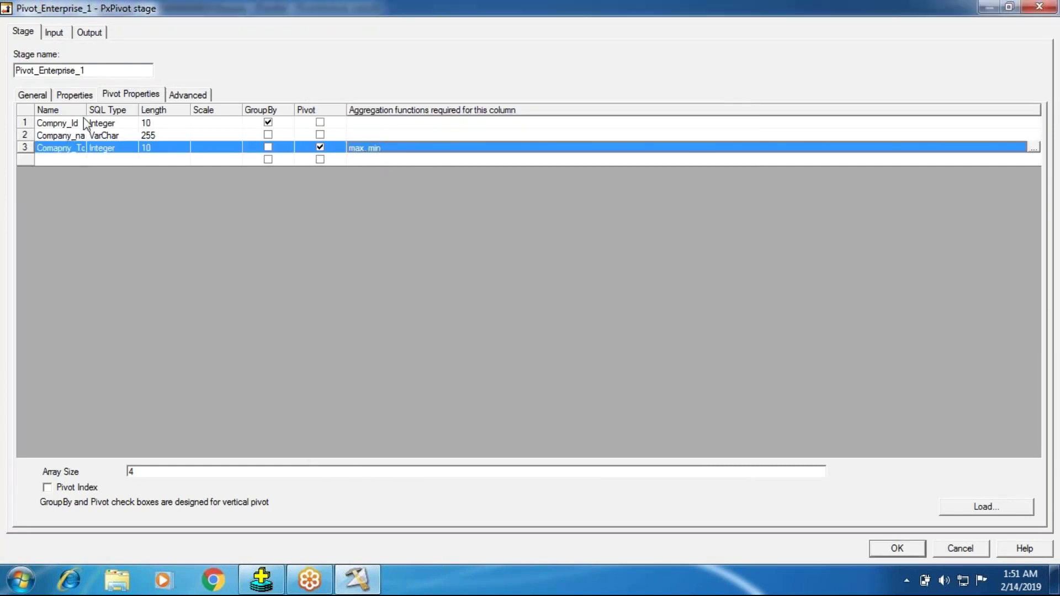
{"action": "left_click_drag", "start_coordinate": [87, 110], "coordinate": [210, 110]}
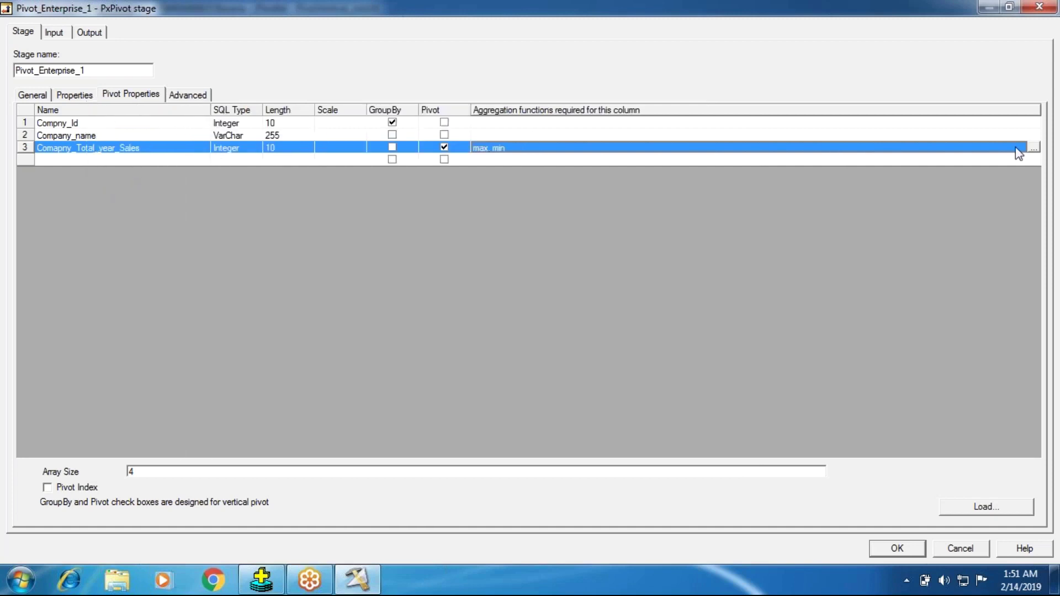
Map Comapny_Total_year_Sales_min to the DSLink4 output columns and accept the pivot stage settings
{"action": "left_click", "coordinate": [88, 33]}
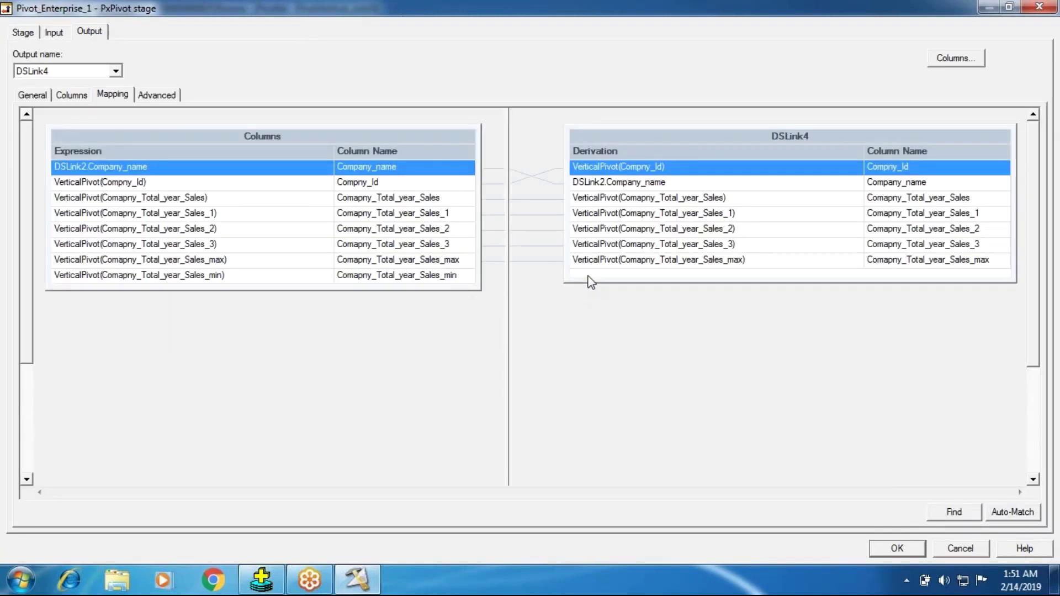
{"action": "left_click_drag", "start_coordinate": [590, 281], "coordinate": [599, 367]}
{"action": "left_click_drag", "start_coordinate": [414, 289], "coordinate": [414, 363]}
{"action": "left_click_drag", "start_coordinate": [451, 280], "coordinate": [612, 302]}
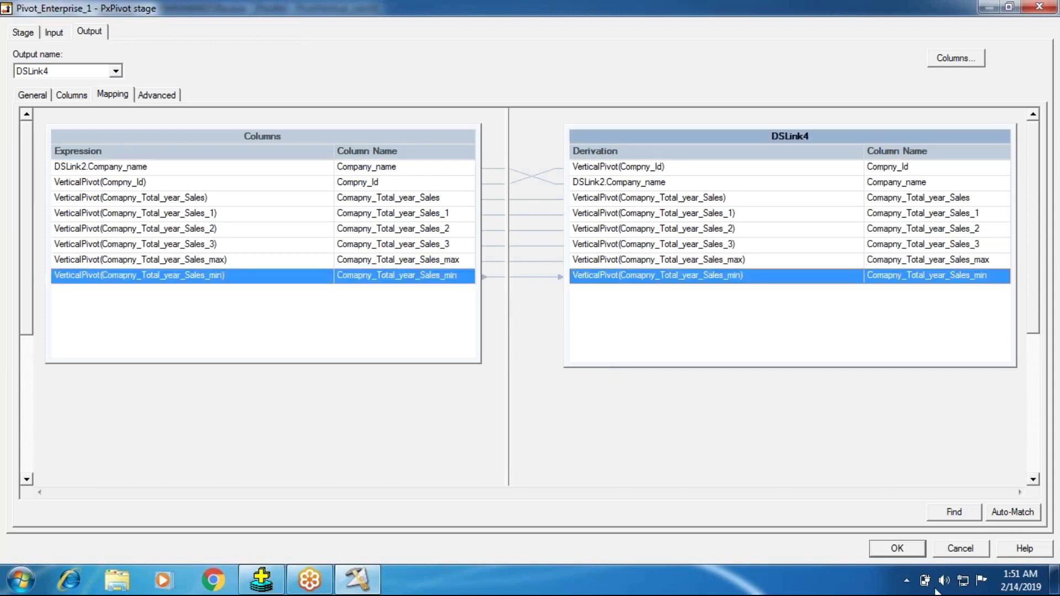
{"action": "left_click", "coordinate": [917, 549]}
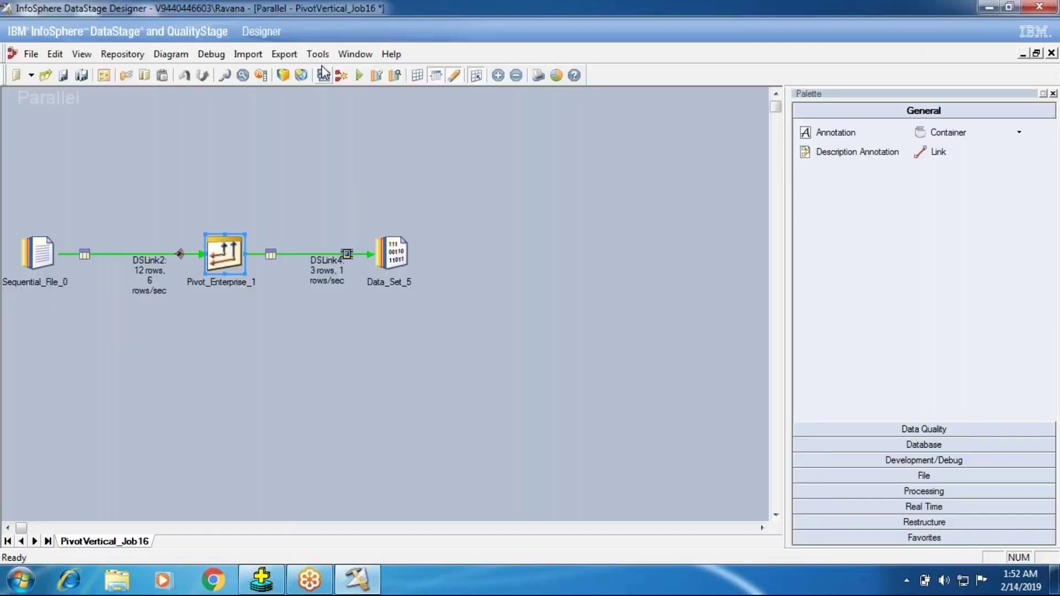
Compile PivotVertical_Job16 with the new min column and run it with no warning limit
{"action": "left_click", "coordinate": [324, 75]}
{"action": "left_click", "coordinate": [497, 315]}
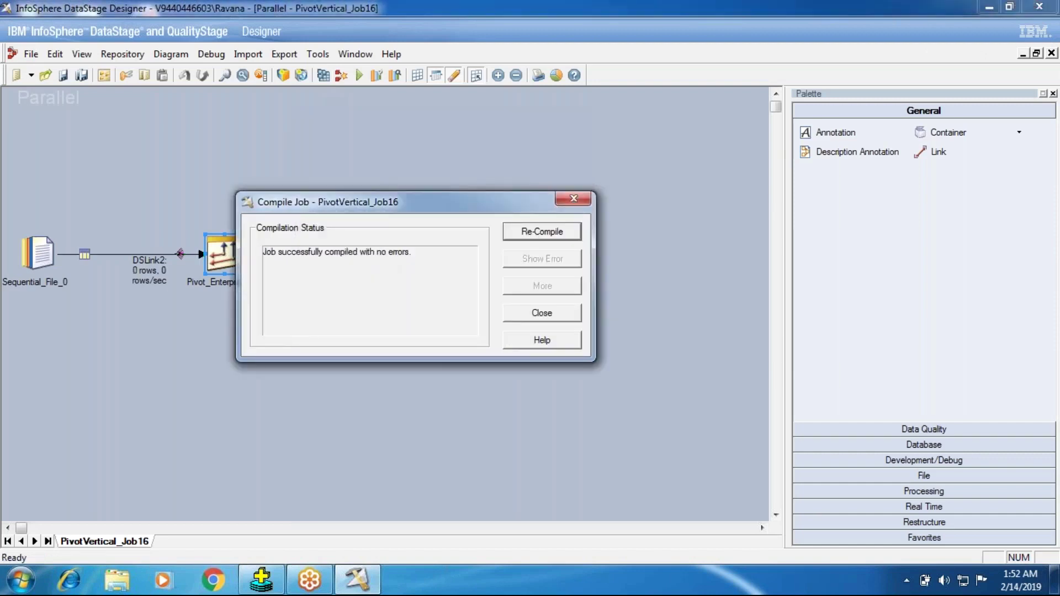
{"action": "left_click", "coordinate": [566, 316]}
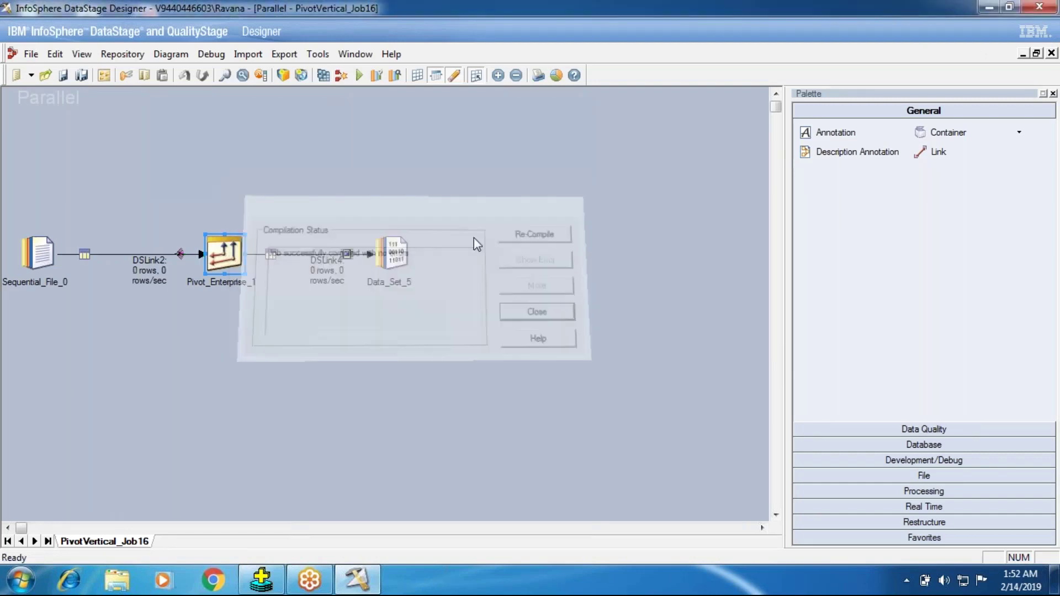
{"action": "left_click", "coordinate": [358, 75]}
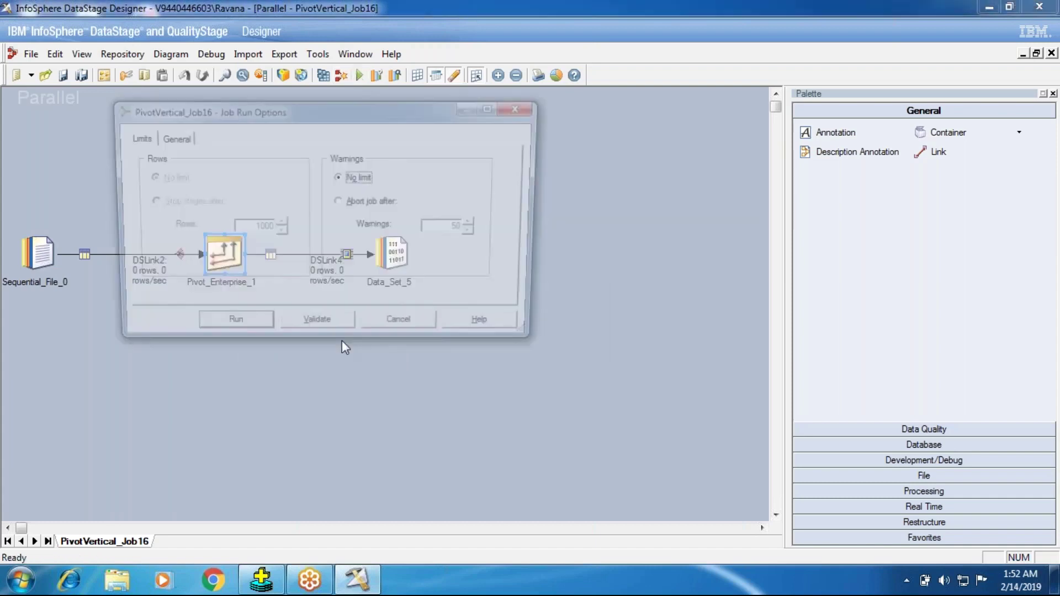
{"action": "left_click", "coordinate": [257, 332]}
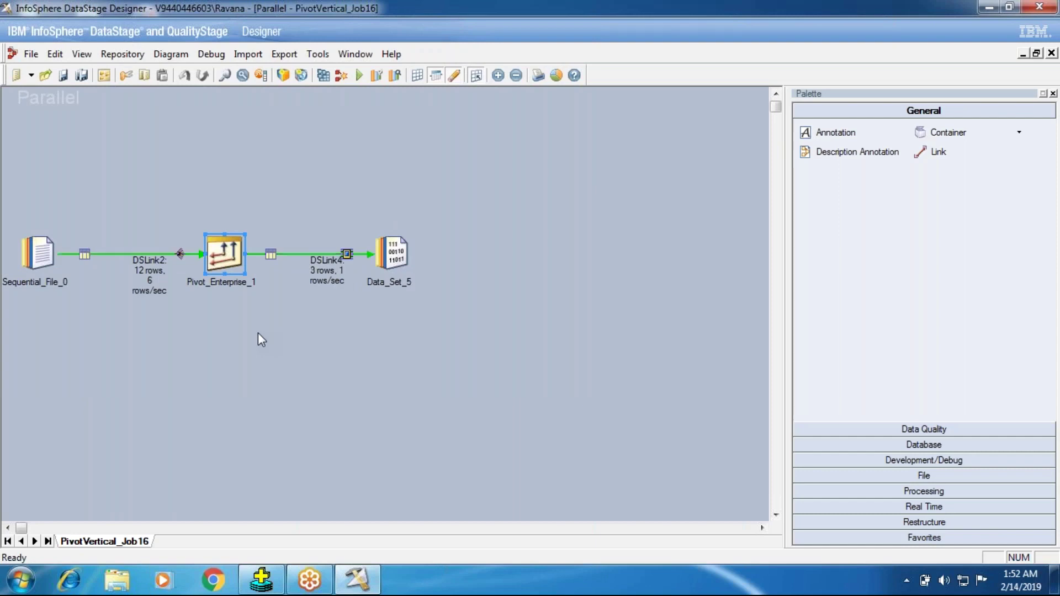
View the Data_Set_5 data and check the Comapny_Total_year_Sales_min values for Airtel and Voda, closing the data view when done
{"action": "right_click", "coordinate": [388, 256]}
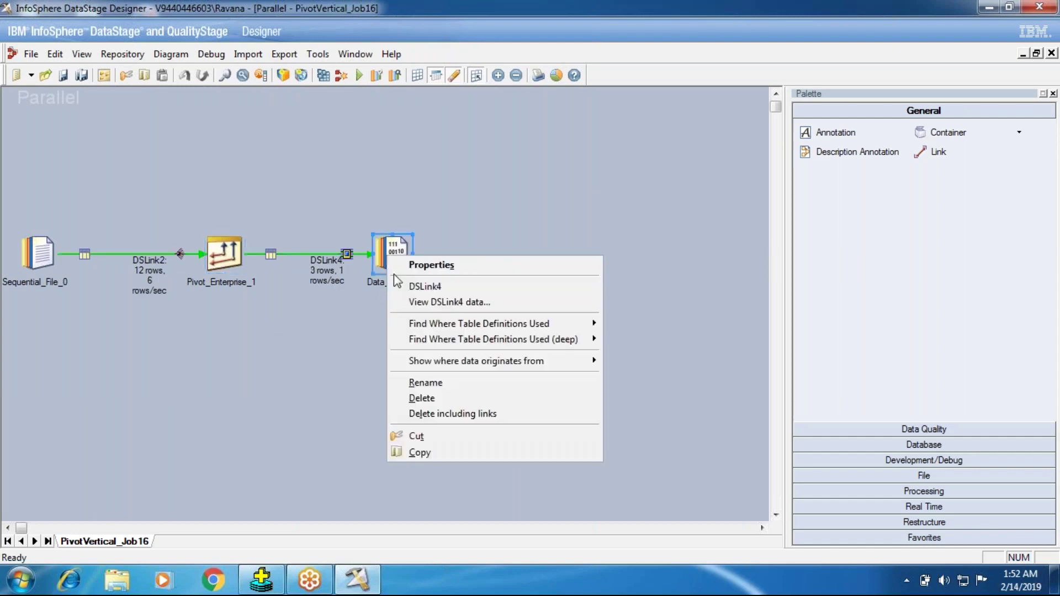
{"action": "left_click", "coordinate": [411, 305]}
{"action": "left_click", "coordinate": [667, 249]}
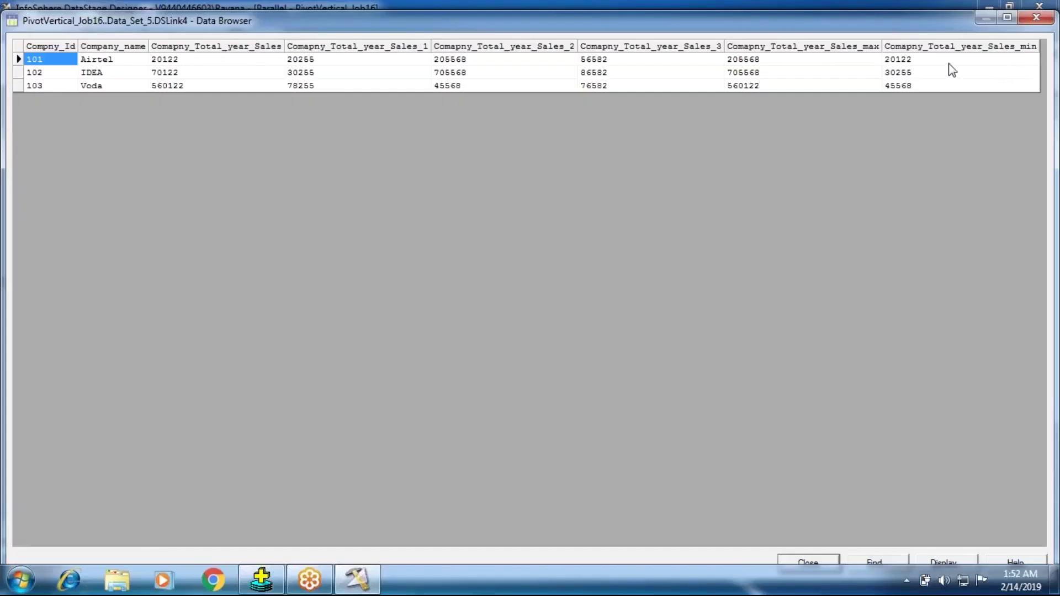
{"action": "left_click", "coordinate": [946, 61]}
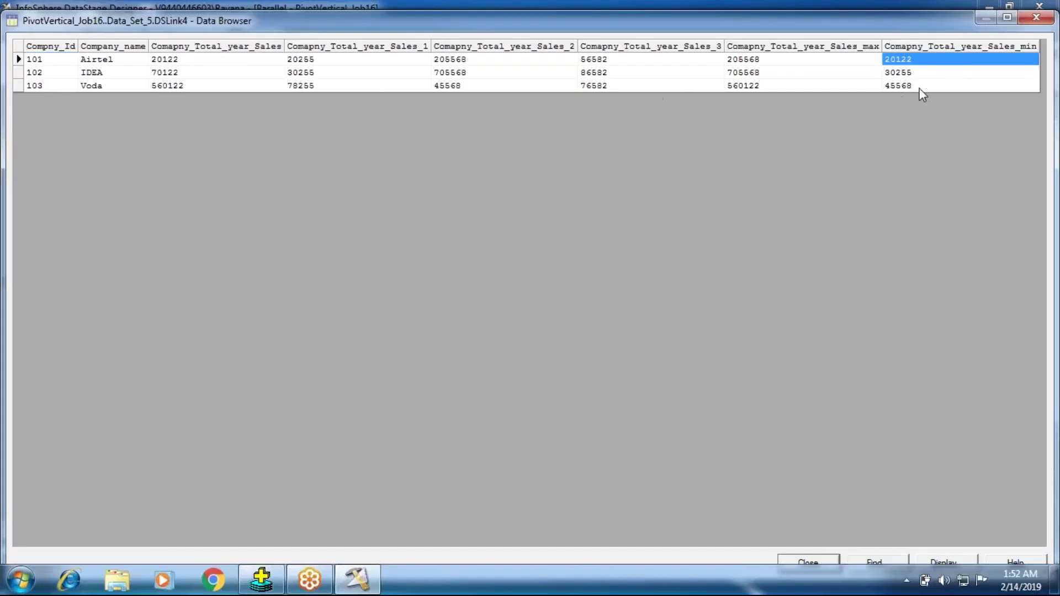
{"action": "left_click", "coordinate": [915, 89]}
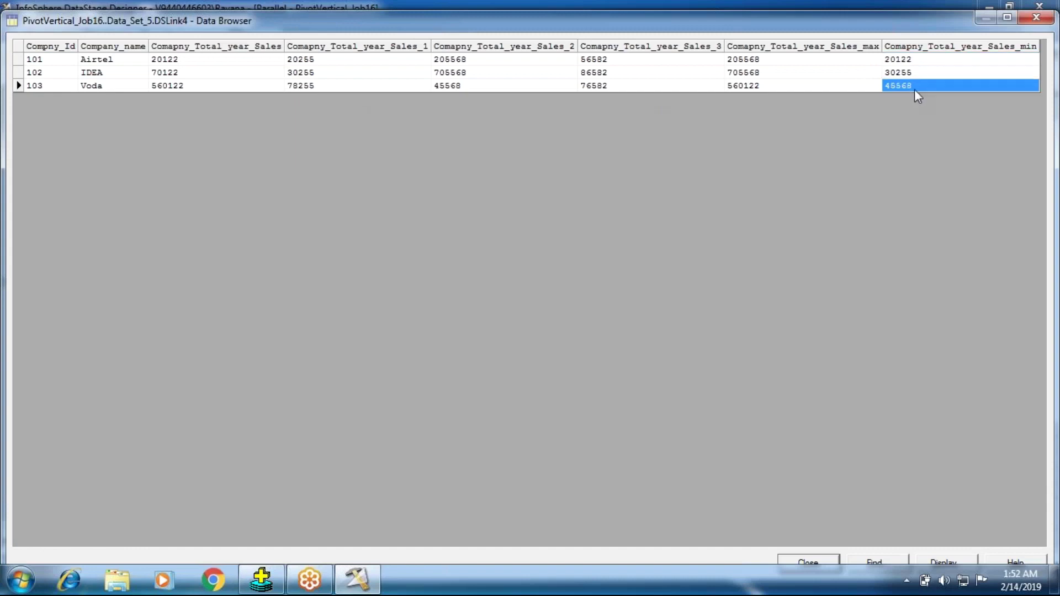
{"action": "left_click", "coordinate": [801, 559]}
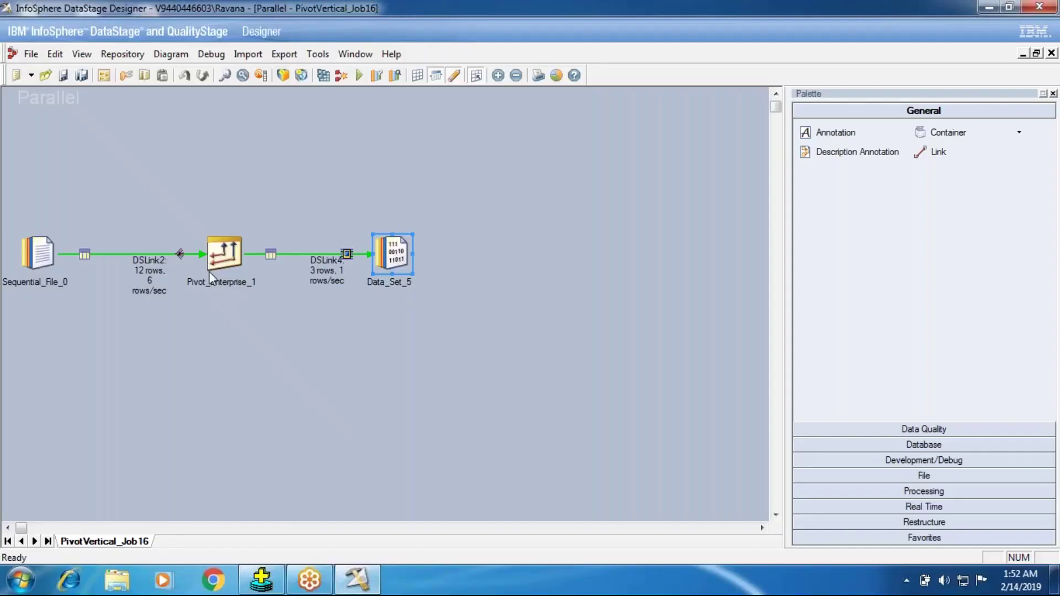
Add the sum aggregation function to Comapny_Total_year_Sales in Pivot_Enterprise_1, choose its SQL type and save the function selection
{"action": "double_click", "coordinate": [209, 271]}
{"action": "left_click", "coordinate": [406, 149]}
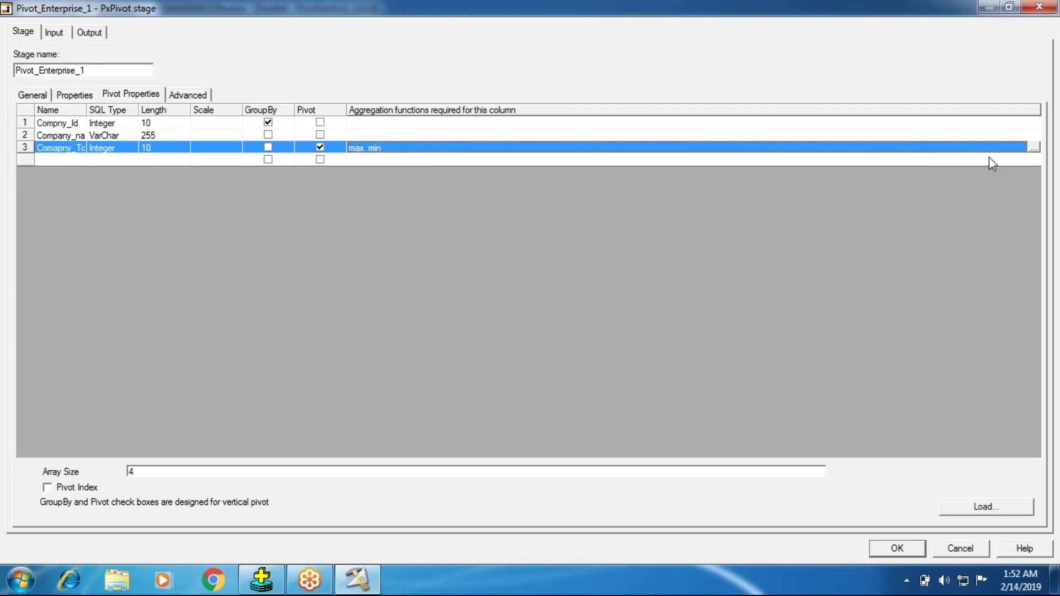
{"action": "left_click", "coordinate": [1033, 148]}
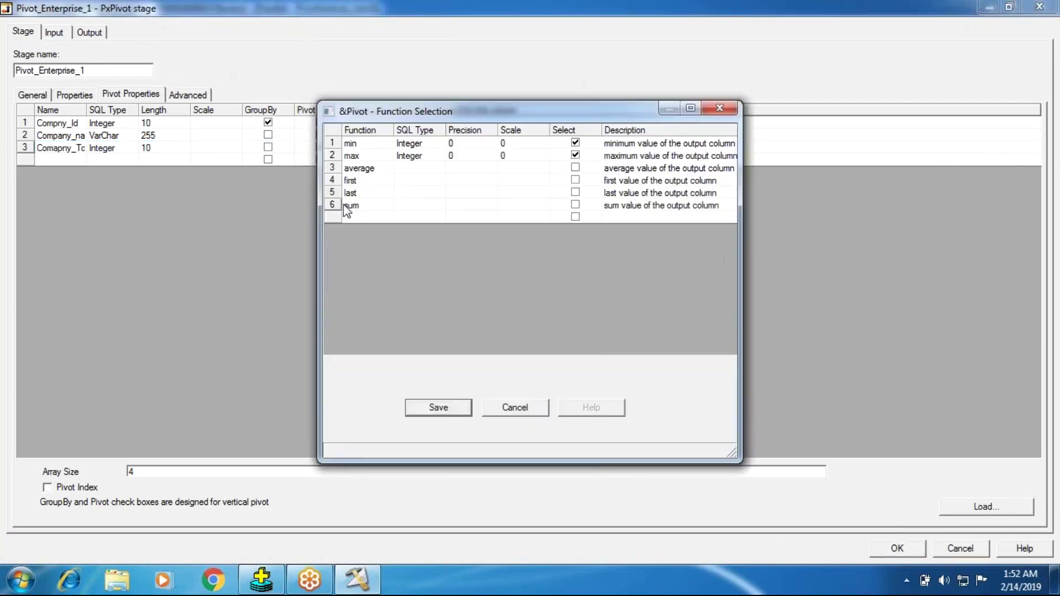
{"action": "left_click", "coordinate": [575, 204]}
{"action": "left_click", "coordinate": [415, 208]}
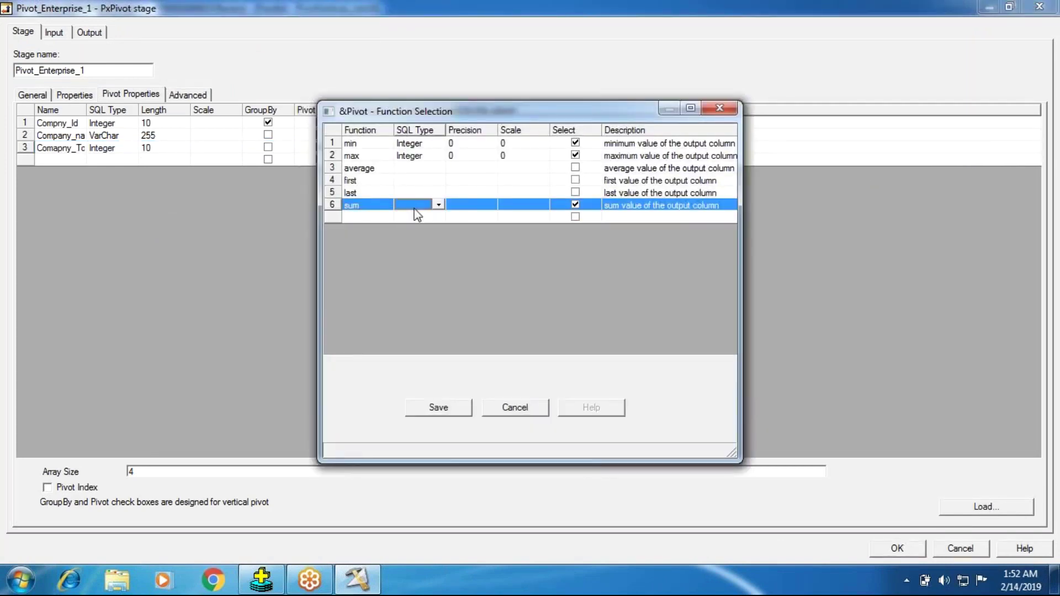
{"action": "left_click", "coordinate": [417, 216]}
{"action": "left_click", "coordinate": [436, 407]}
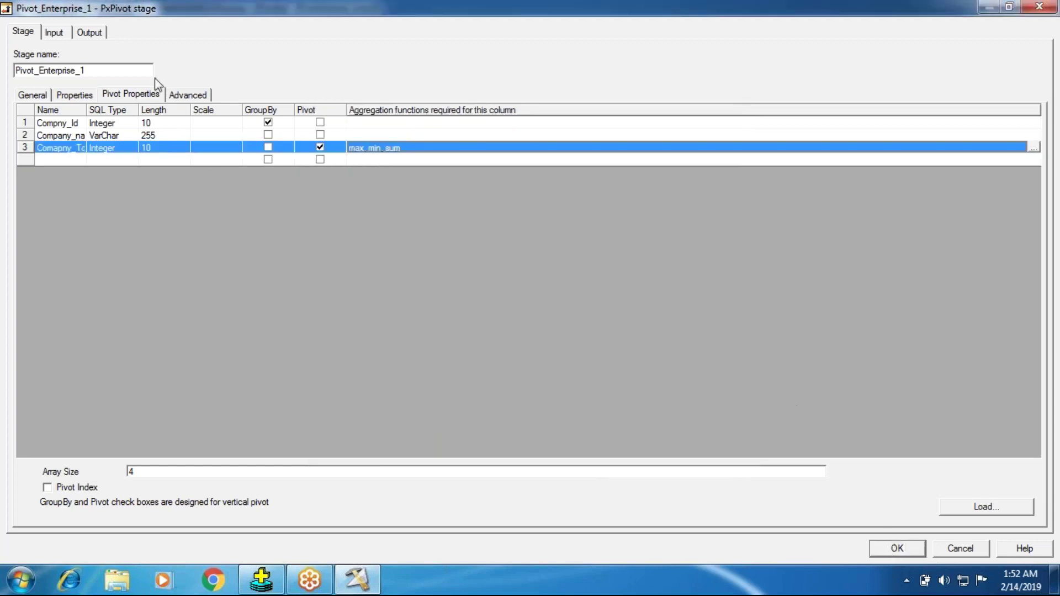
Map Comapny_Total_year_Sales_sum to the DSLink4 output columns and accept the pivot stage settings
{"action": "left_click", "coordinate": [91, 33]}
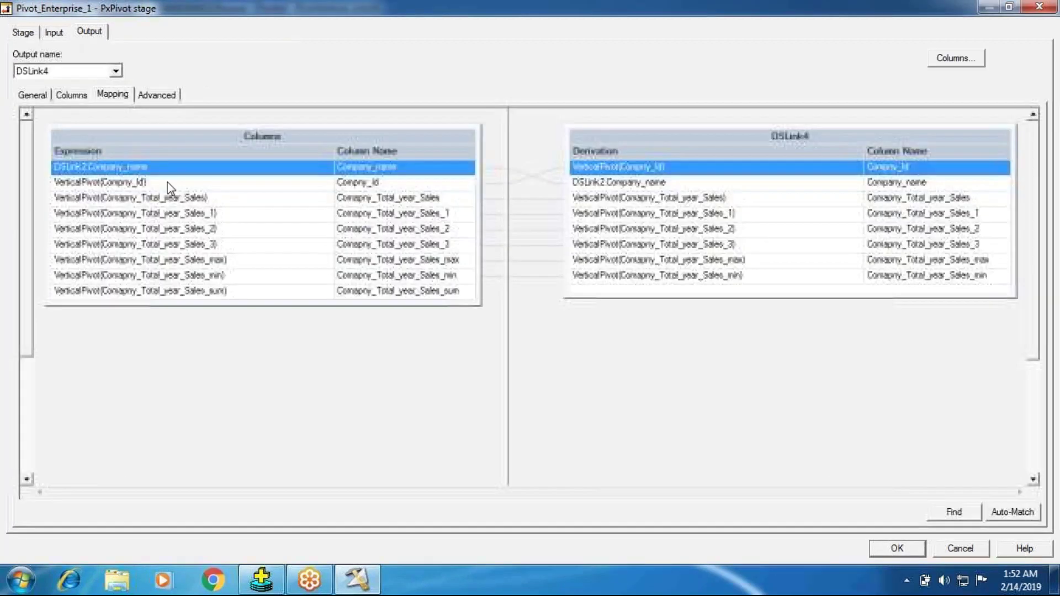
{"action": "left_click_drag", "start_coordinate": [449, 293], "coordinate": [666, 382]}
{"action": "left_click_drag", "start_coordinate": [445, 293], "coordinate": [906, 284]}
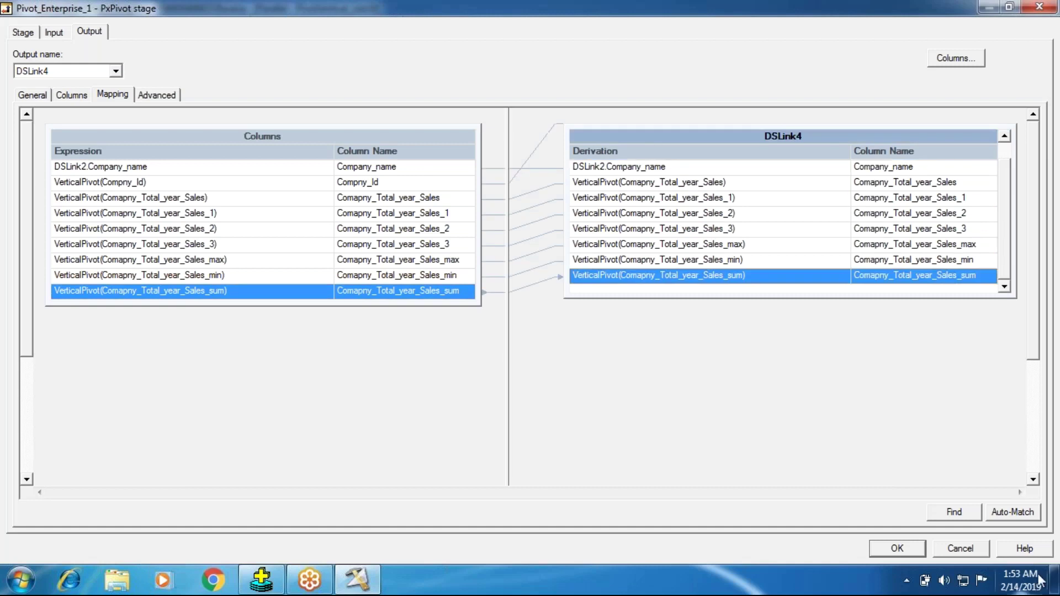
{"action": "left_click", "coordinate": [897, 549]}
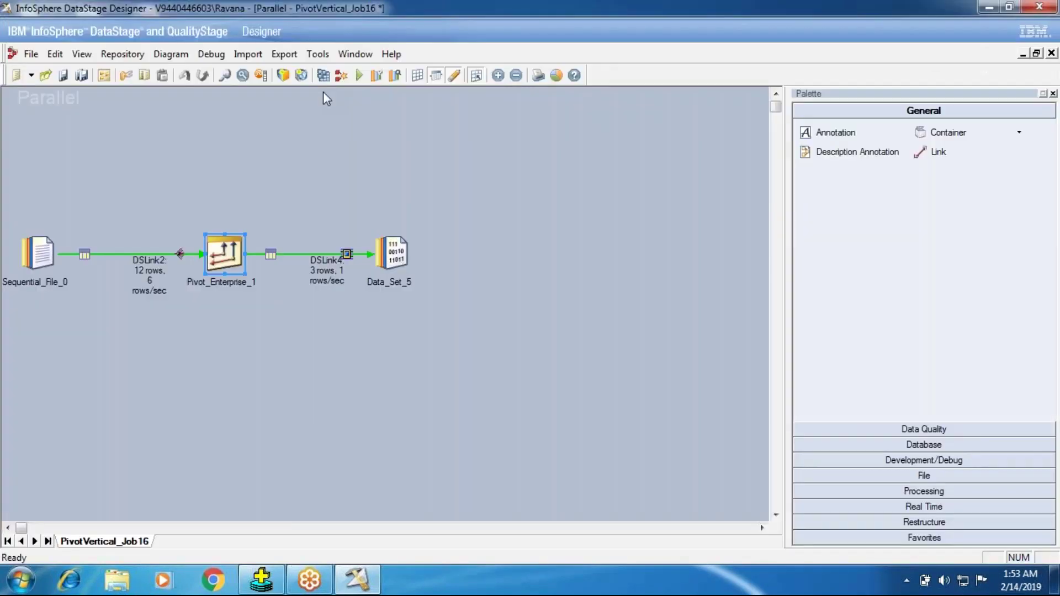
Compile PivotVertical_Job16 with the new sum column and run it with no warning limit
{"action": "left_click", "coordinate": [341, 75]}
{"action": "left_click", "coordinate": [497, 319]}
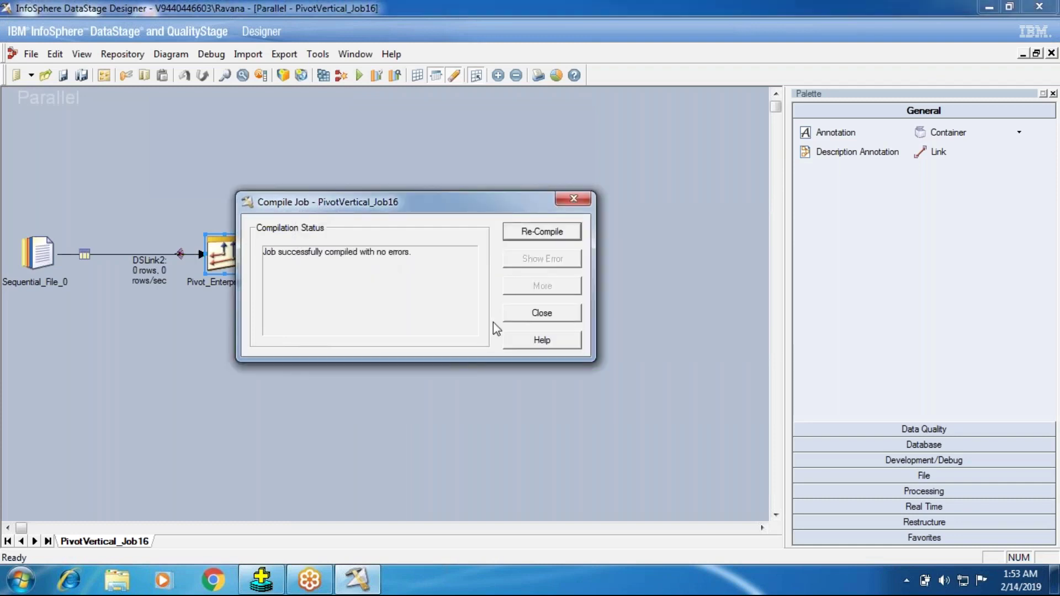
{"action": "left_click", "coordinate": [510, 314]}
{"action": "left_click", "coordinate": [359, 75]}
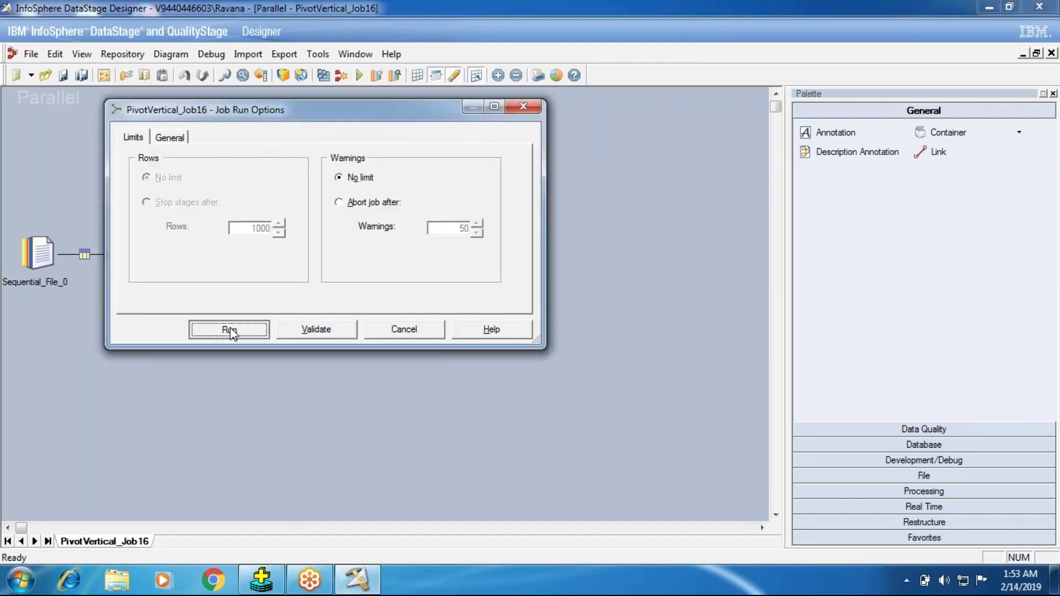
{"action": "left_click", "coordinate": [230, 330]}
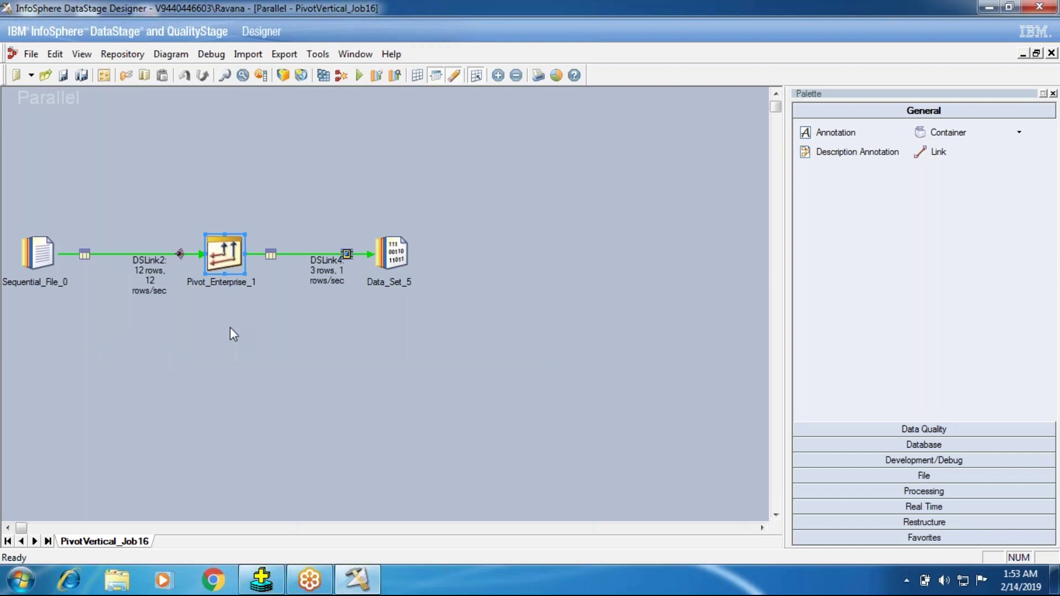
View the data of the Data_Set_5 target, displaying up to 100 rows
{"action": "right_click", "coordinate": [394, 260]}
{"action": "left_click", "coordinate": [437, 288]}
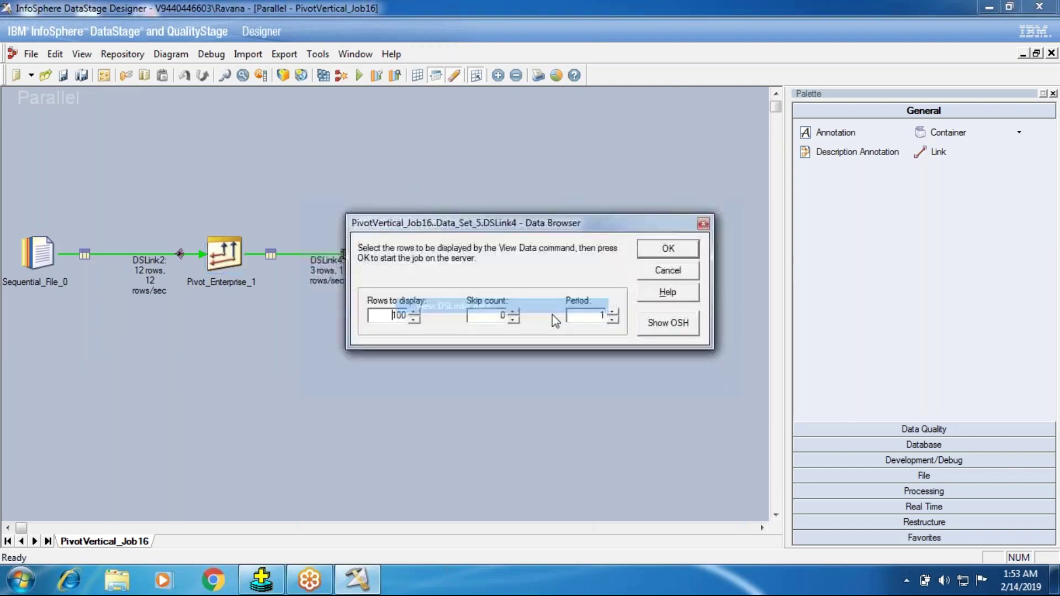
{"action": "key", "text": "Return"}
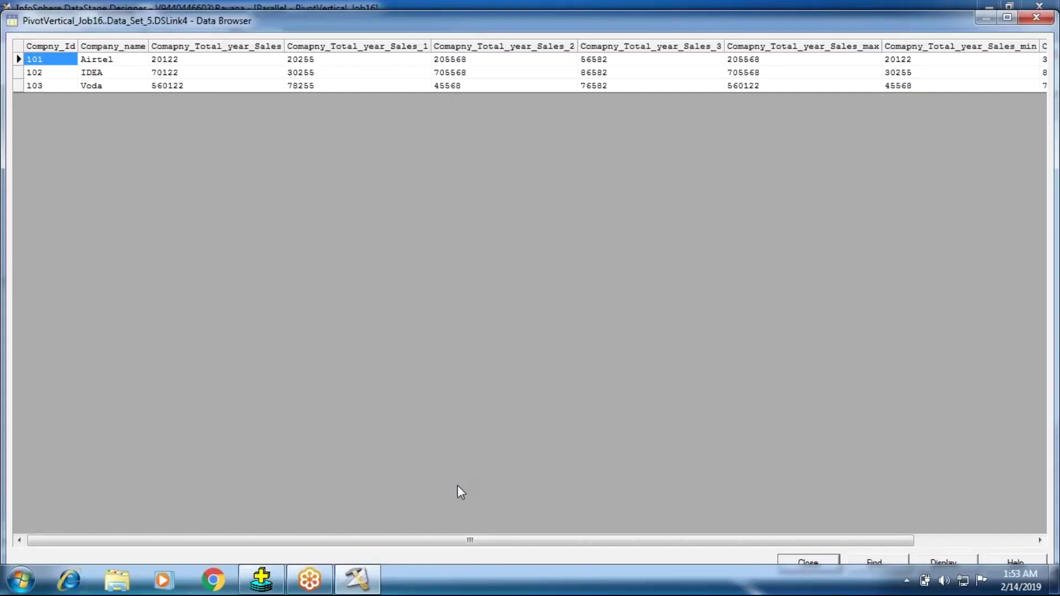
Examine the Comapny_Total_year_Sales_sum values for each company in the Data_Set_5 output and close the data browser
{"action": "left_click_drag", "start_coordinate": [464, 544], "coordinate": [740, 547]}
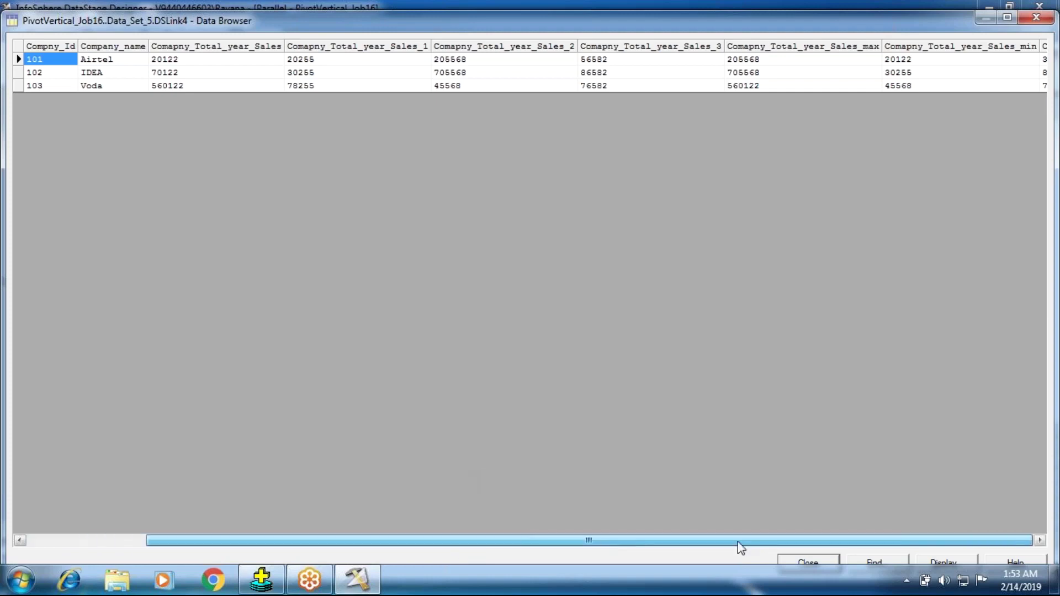
{"action": "left_click", "coordinate": [795, 73]}
{"action": "left_click", "coordinate": [792, 88]}
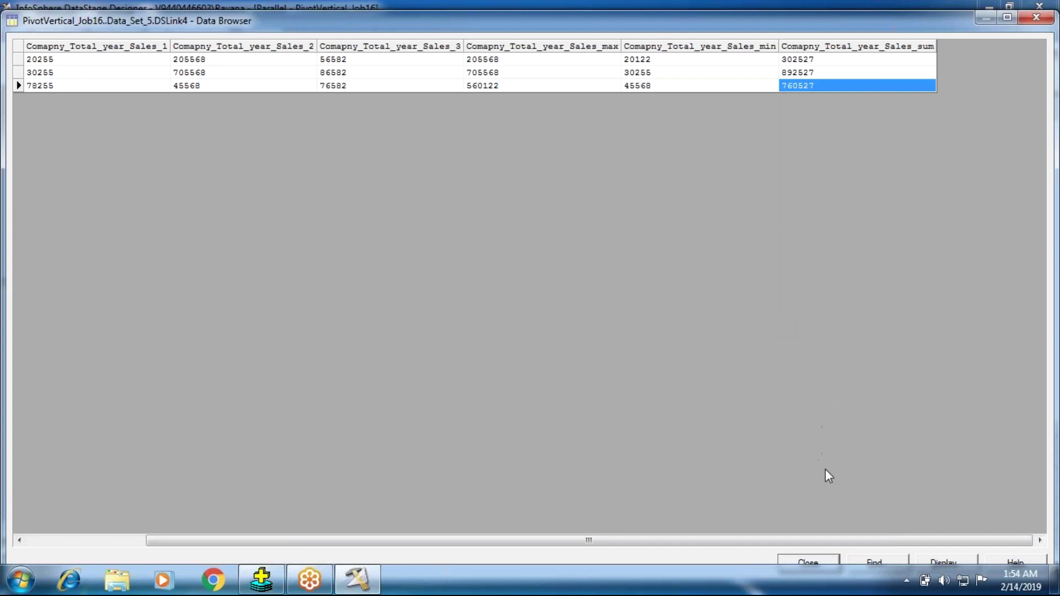
{"action": "left_click", "coordinate": [804, 561]}
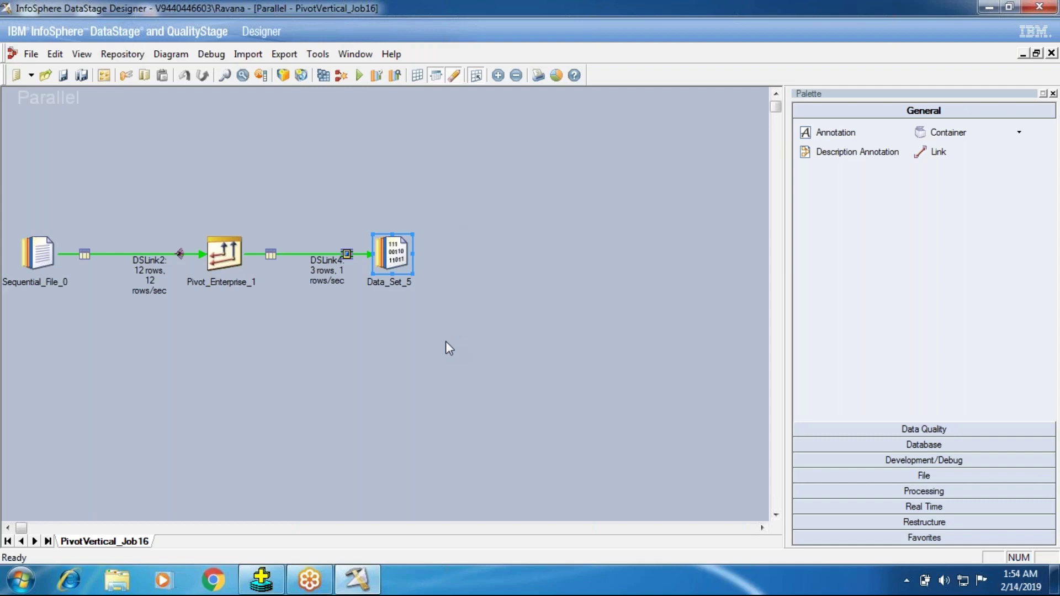
Close PivotVertical_Job16 and create a new parallel job with its design window maximized
{"action": "left_click", "coordinate": [1051, 53]}
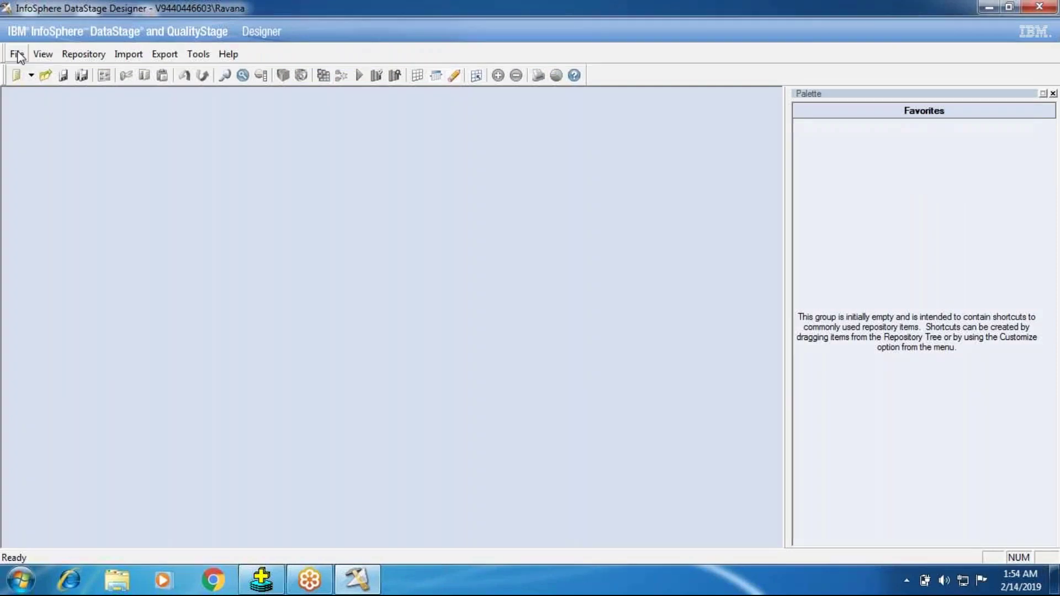
{"action": "left_click", "coordinate": [18, 55]}
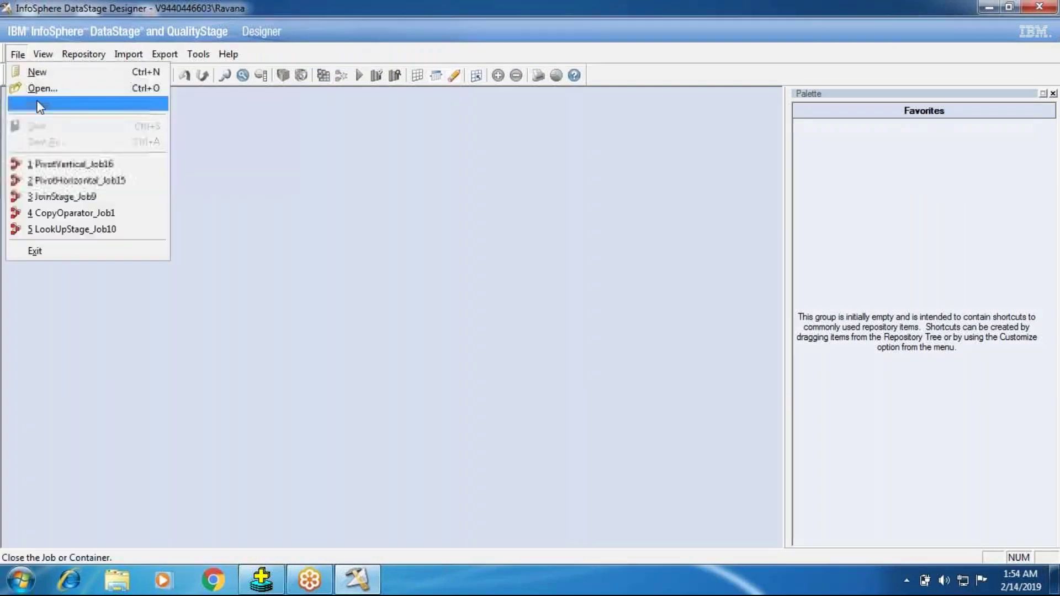
{"action": "left_click", "coordinate": [37, 72]}
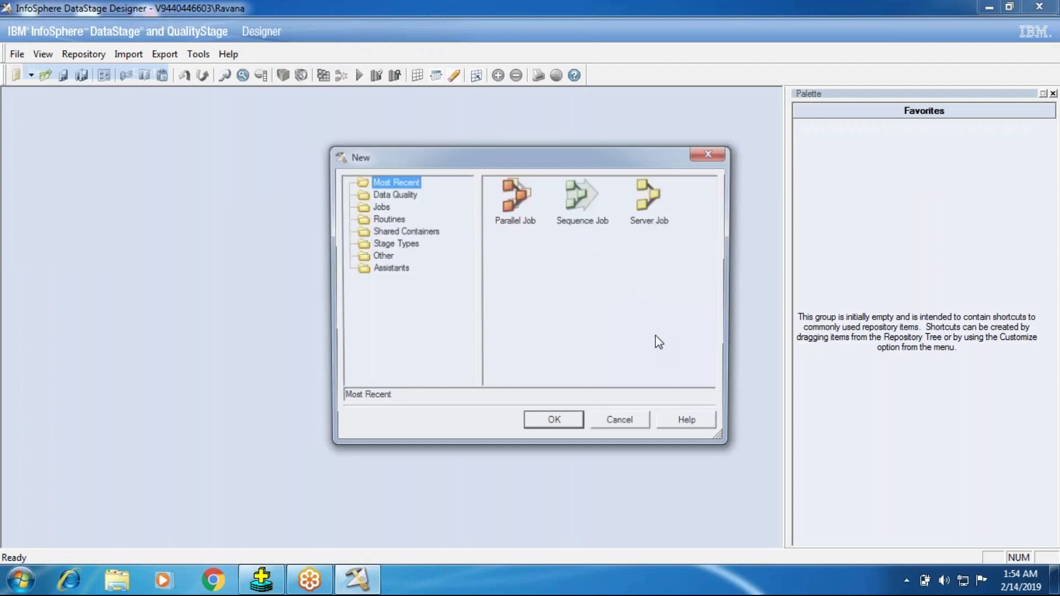
{"action": "left_click", "coordinate": [554, 424]}
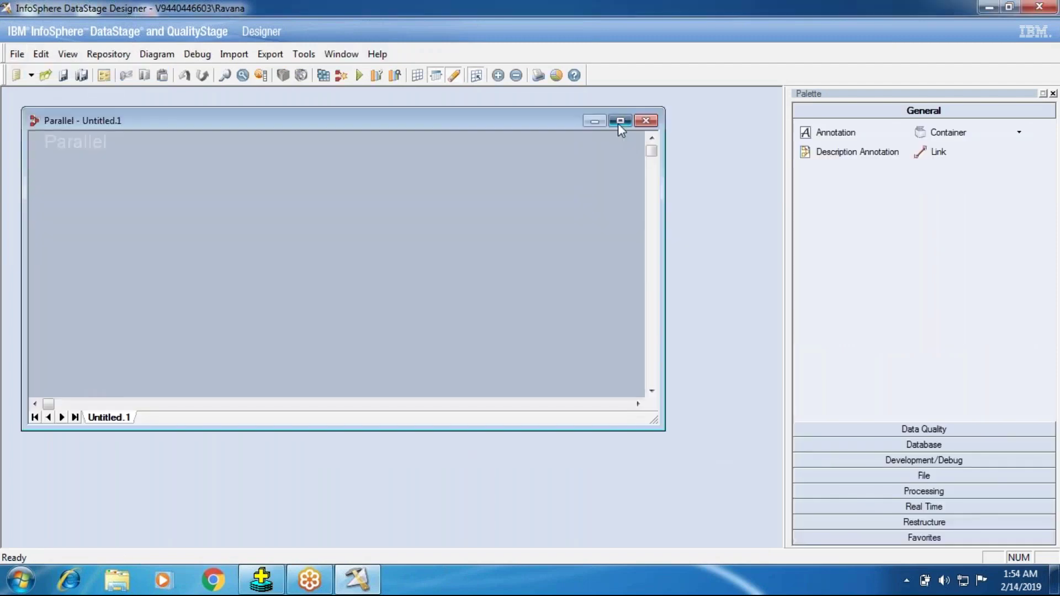
{"action": "left_click", "coordinate": [621, 119]}
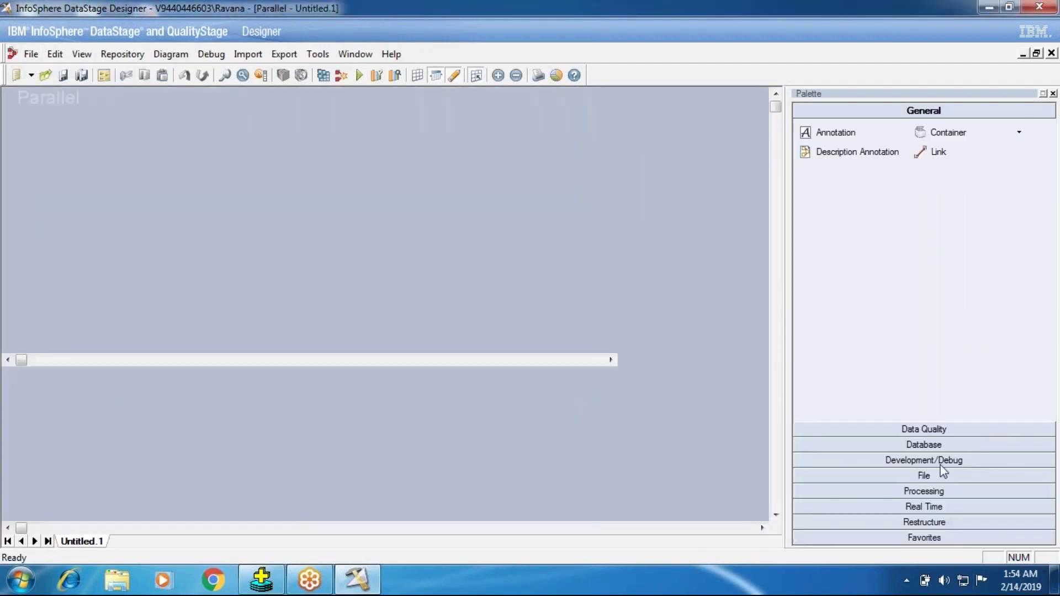
Place an Oracle Connector stage on the canvas with a Transformer stage to the right of it
{"action": "left_click", "coordinate": [928, 447]}
{"action": "left_click", "coordinate": [823, 243]}
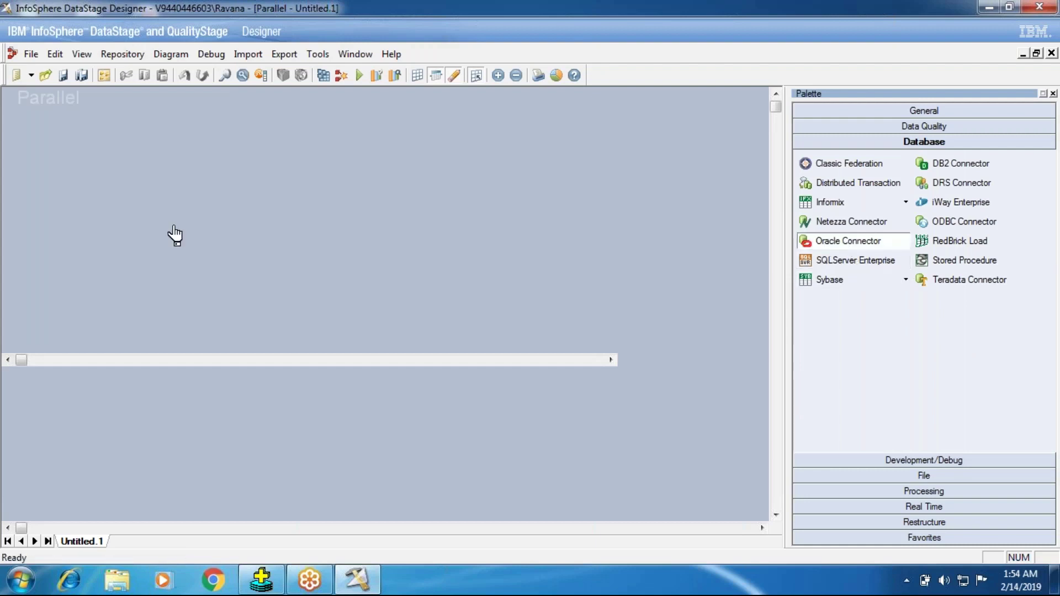
{"action": "left_click", "coordinate": [31, 239]}
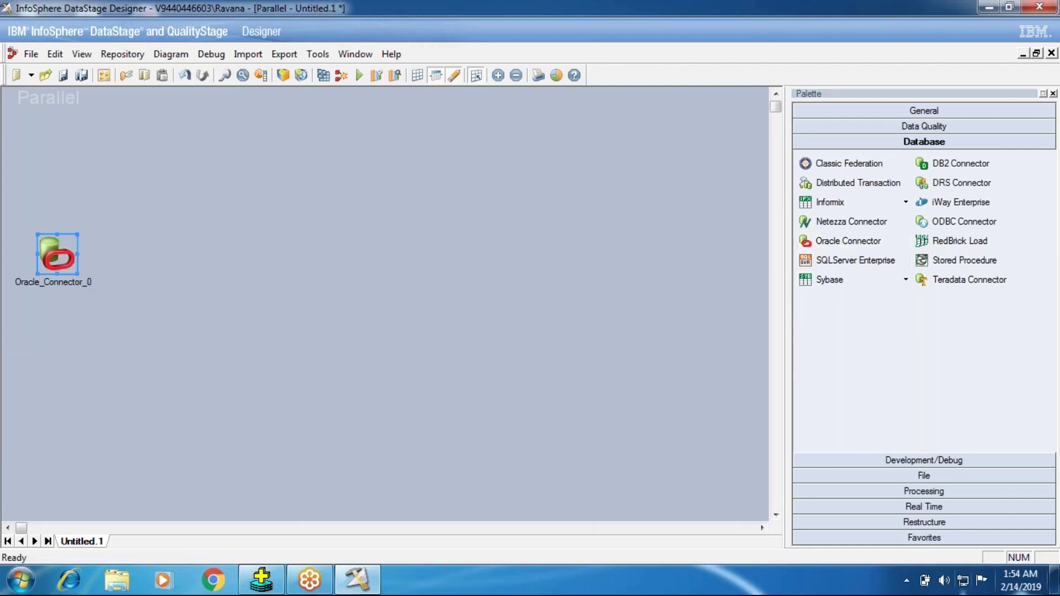
{"action": "left_click", "coordinate": [939, 491]}
{"action": "scroll", "coordinate": [943, 433], "scroll_direction": "down", "scroll_amount": 1}
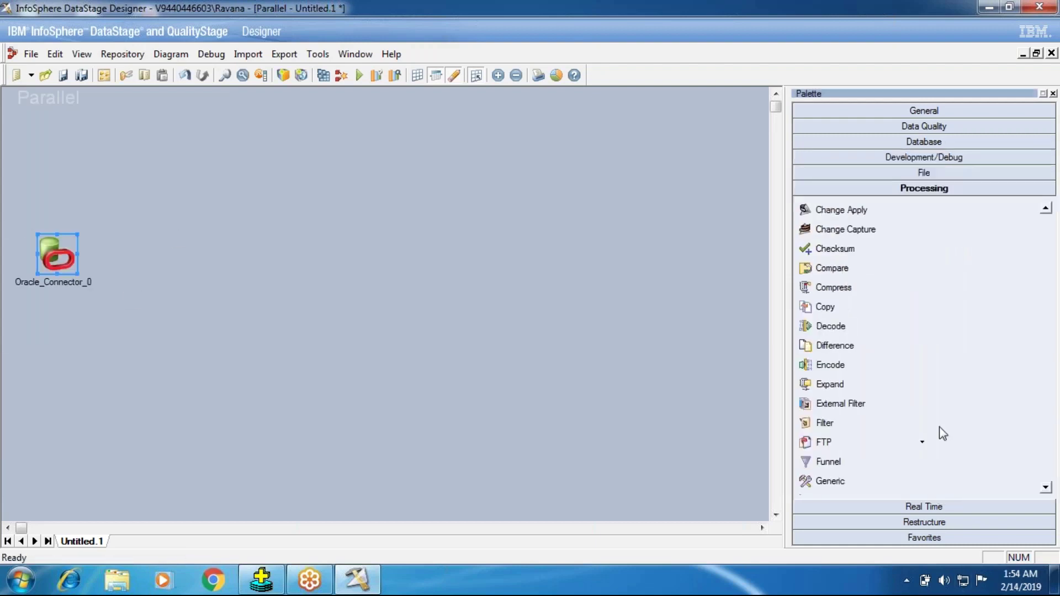
{"action": "scroll", "coordinate": [941, 433], "scroll_direction": "down", "scroll_amount": 5}
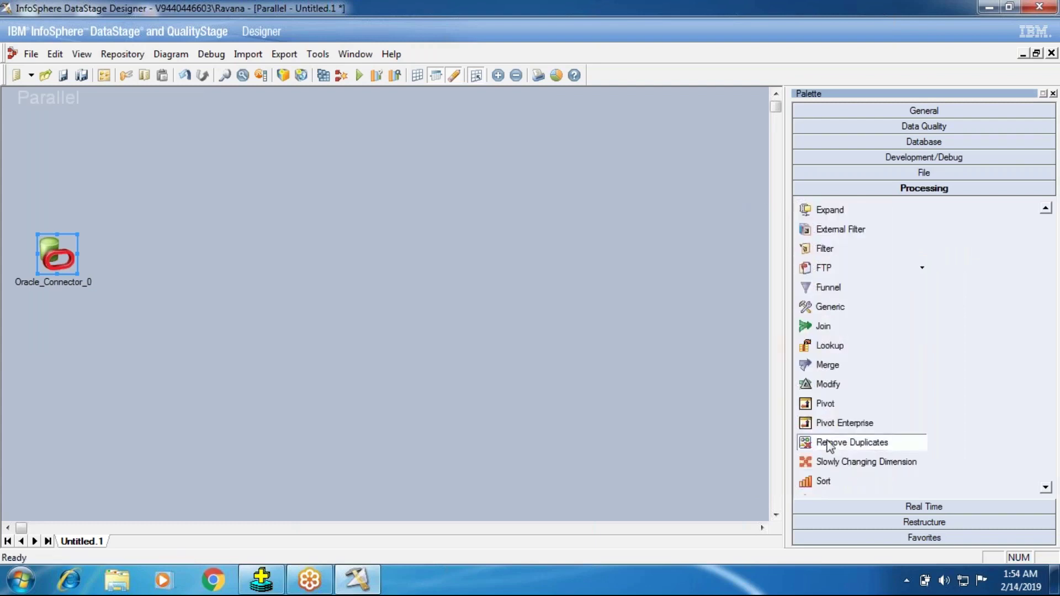
{"action": "scroll", "coordinate": [839, 464], "scroll_direction": "down", "scroll_amount": 2}
{"action": "left_click_drag", "start_coordinate": [839, 467], "coordinate": [245, 254]}
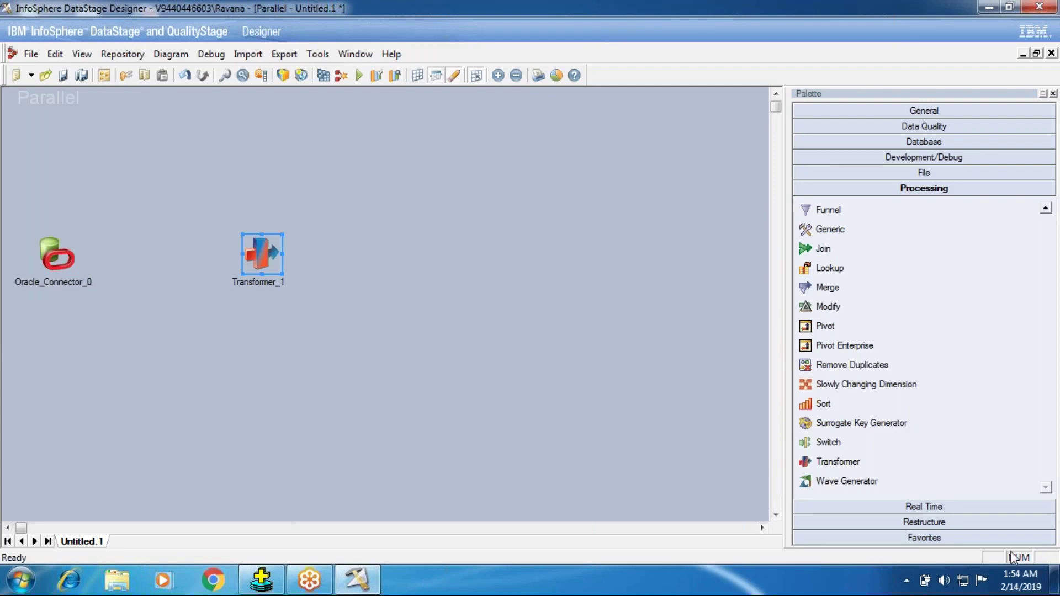
Add a Data Set stage after the Transformer and link the Oracle Connector through the Transformer to the Data Set
{"action": "left_click", "coordinate": [876, 174]}
{"action": "left_click_drag", "start_coordinate": [931, 194], "coordinate": [487, 250]}
{"action": "left_click_drag", "start_coordinate": [61, 257], "coordinate": [260, 251]}
{"action": "left_click_drag", "start_coordinate": [260, 251], "coordinate": [513, 255]}
Open the properties of Oracle_Connector_0 and set the connection server to oracle
{"action": "double_click", "coordinate": [61, 271]}
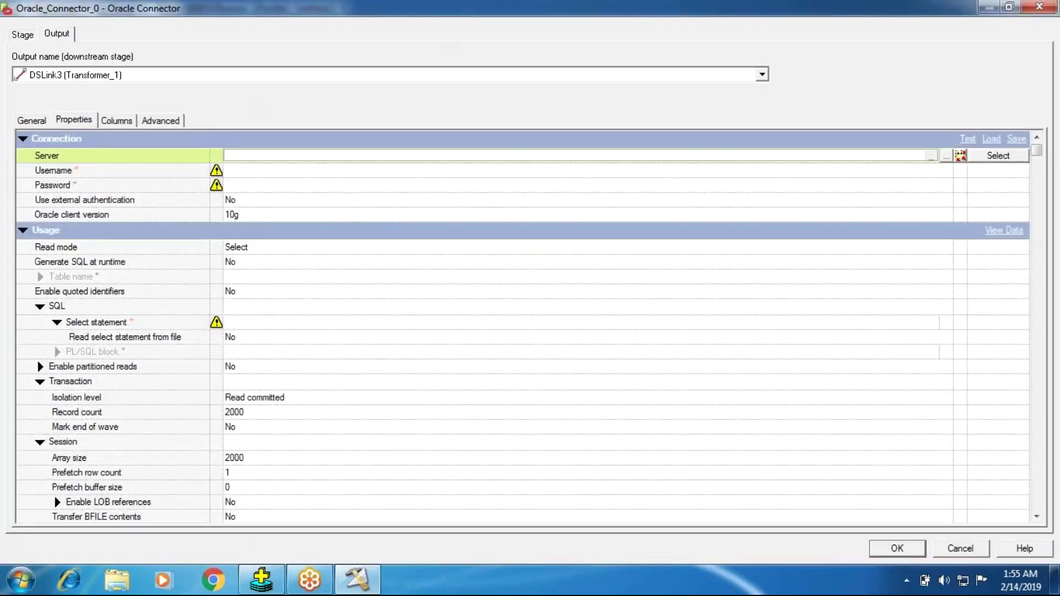
{"action": "type", "text": "orcle"}
{"action": "left_click", "coordinate": [226, 170]}
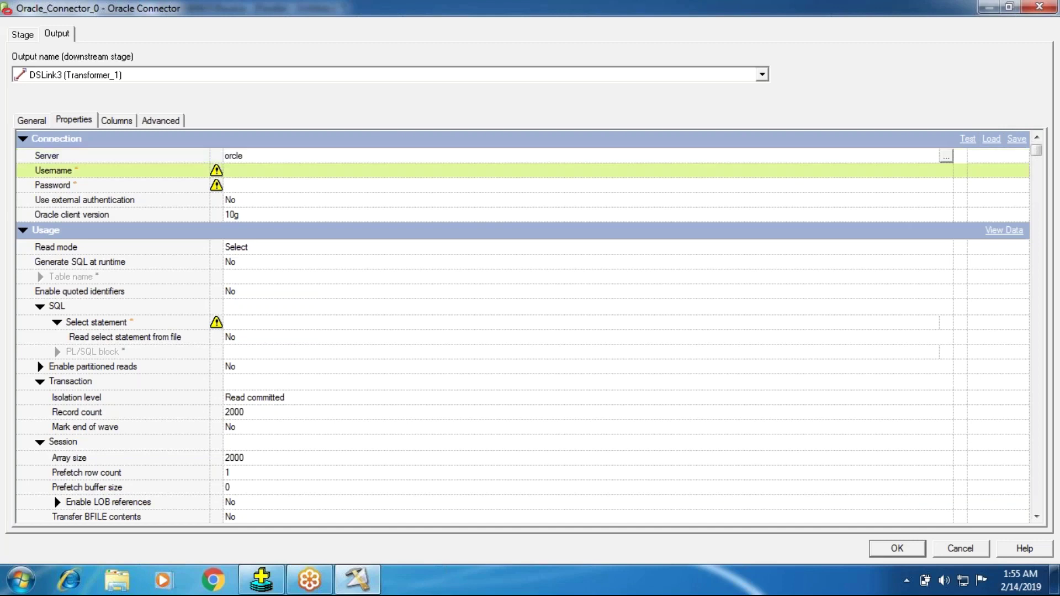
{"action": "left_click", "coordinate": [232, 155]}
{"action": "type", "text": "oracle"}
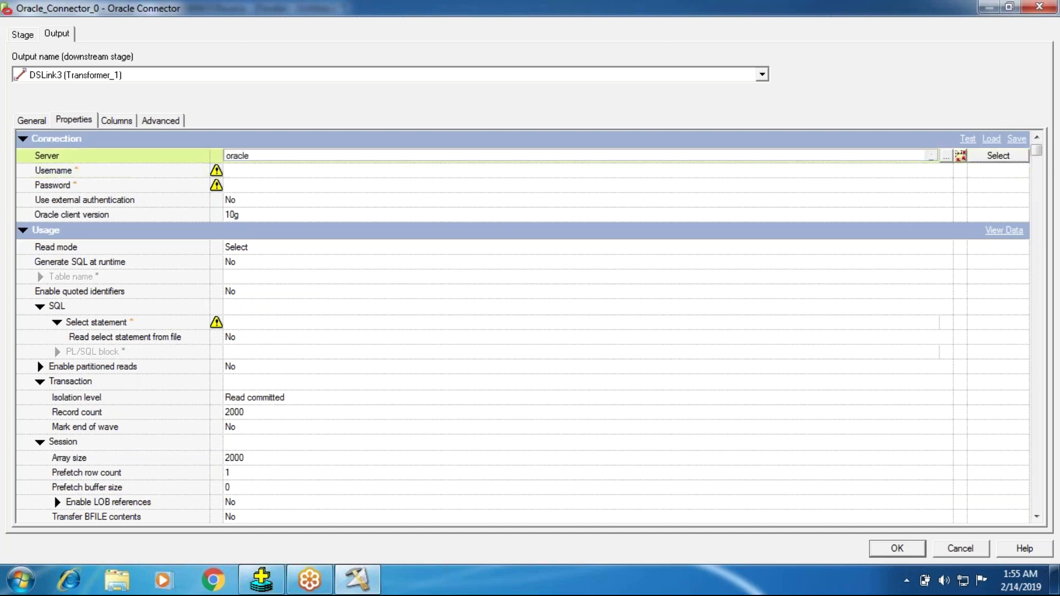
Enter the database username and the account password for the Oracle connection
{"action": "left_click", "coordinate": [226, 170]}
{"action": "type", "text": "scoot"}
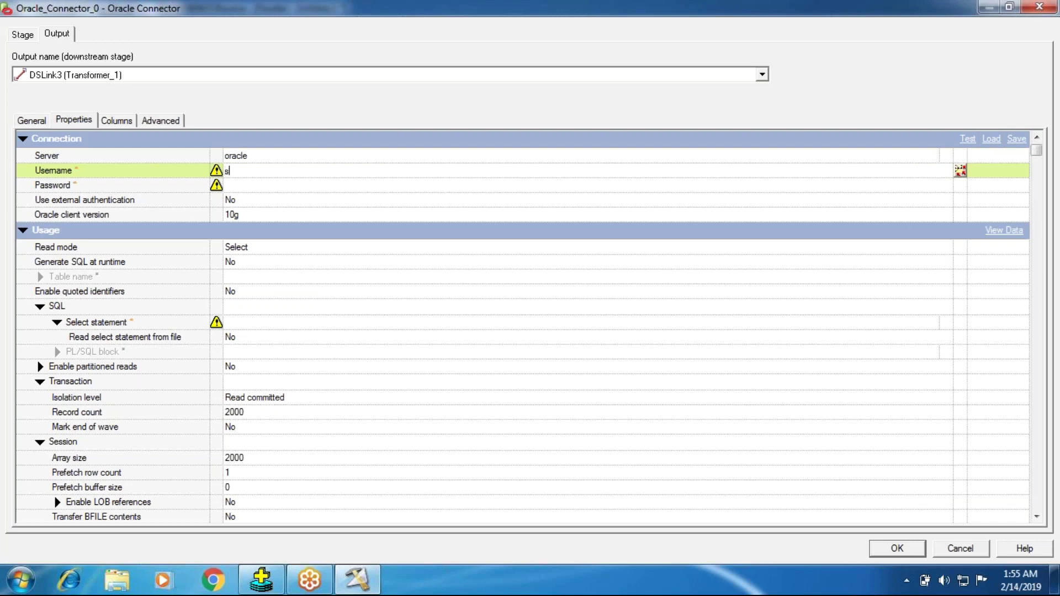
{"action": "key", "text": "BackSpace"}
{"action": "key", "text": "BackSpace"}
{"action": "key", "text": "BackSpace"}
{"action": "type", "text": "t"}
{"action": "type", "text": "ott"}
{"action": "left_click", "coordinate": [226, 186]}
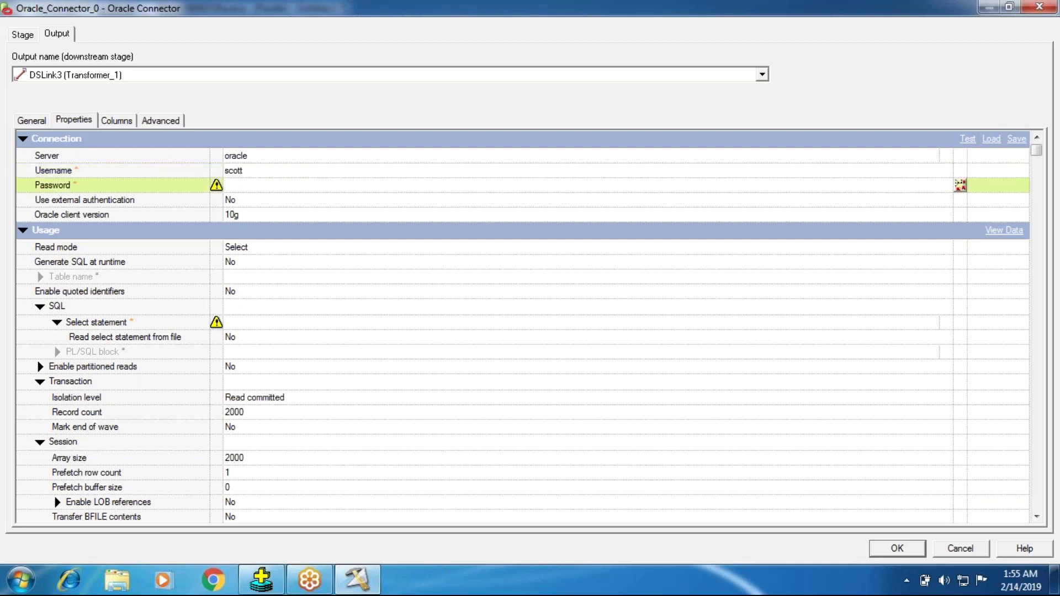
{"action": "type", "text": "tiger"}
Set Generate SQL at runtime to Yes and enter emp as the table name to read
{"action": "left_click", "coordinate": [258, 251]}
{"action": "left_click", "coordinate": [256, 261]}
{"action": "left_click", "coordinate": [256, 261]}
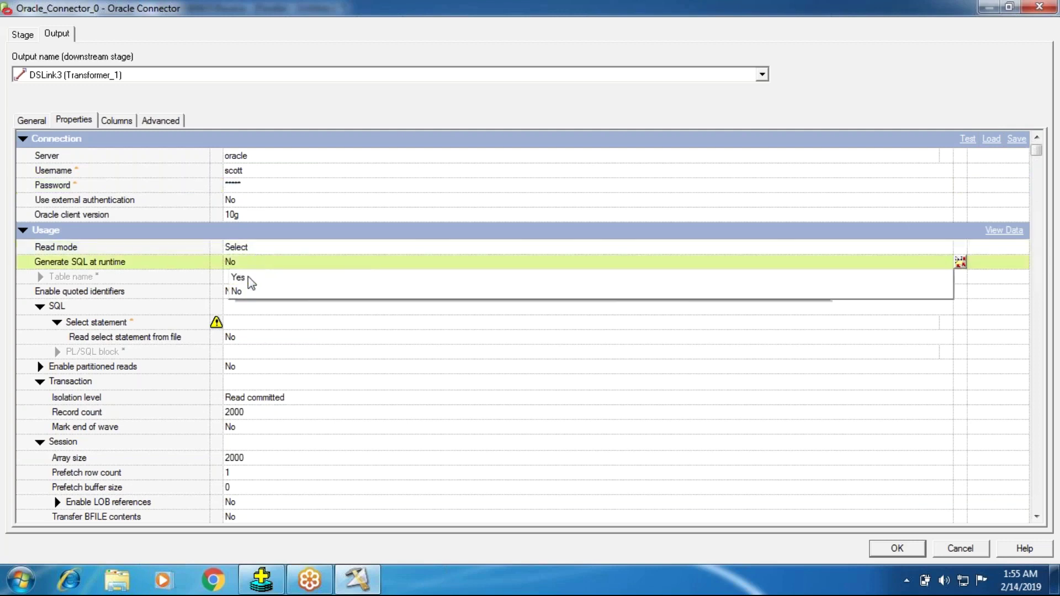
{"action": "left_click", "coordinate": [246, 280]}
{"action": "left_click", "coordinate": [246, 277]}
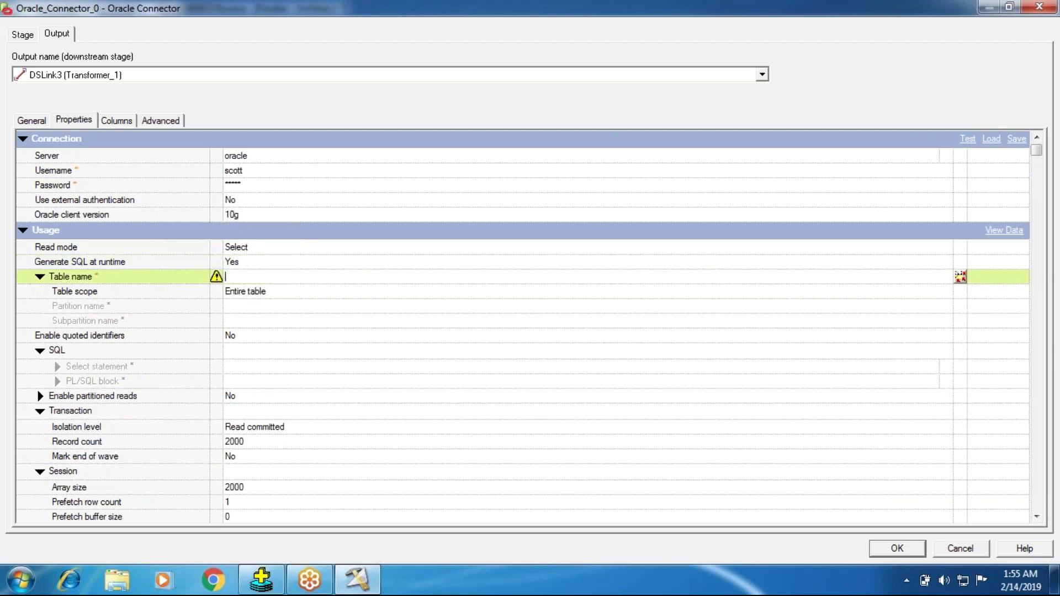
{"action": "type", "text": "elmpl"}
Start loading column definitions for DSLink3 and look through the sequential InPutSource table definitions
{"action": "left_click", "coordinate": [107, 124]}
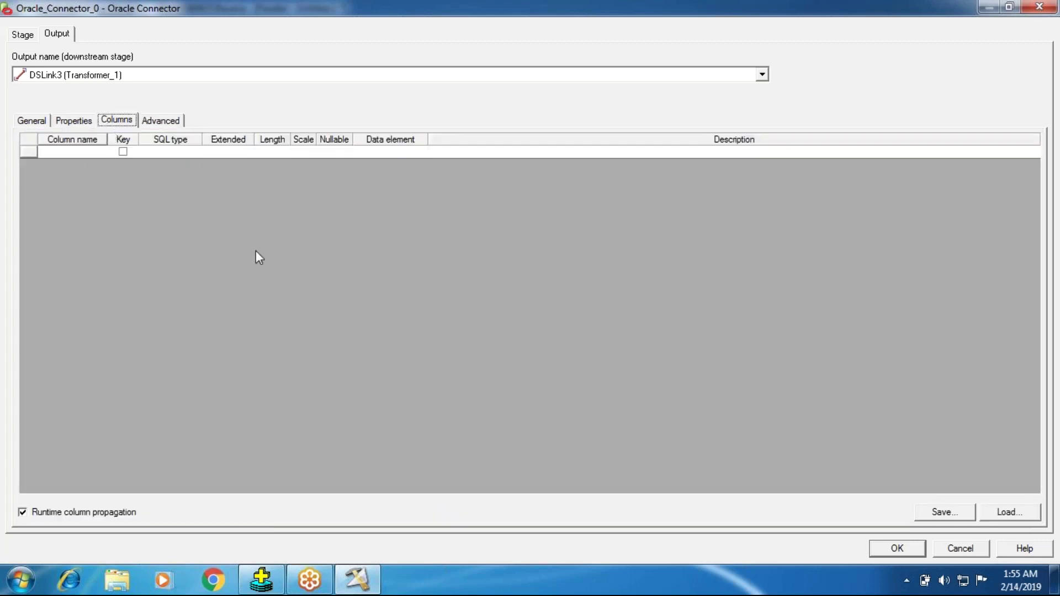
{"action": "left_click", "coordinate": [1007, 512]}
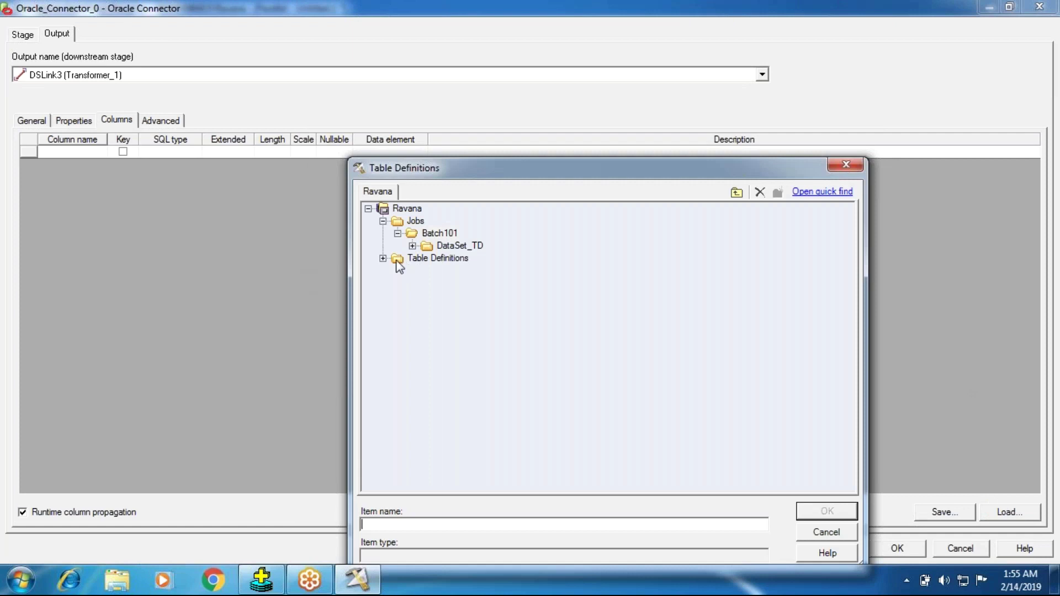
{"action": "left_click", "coordinate": [383, 259]}
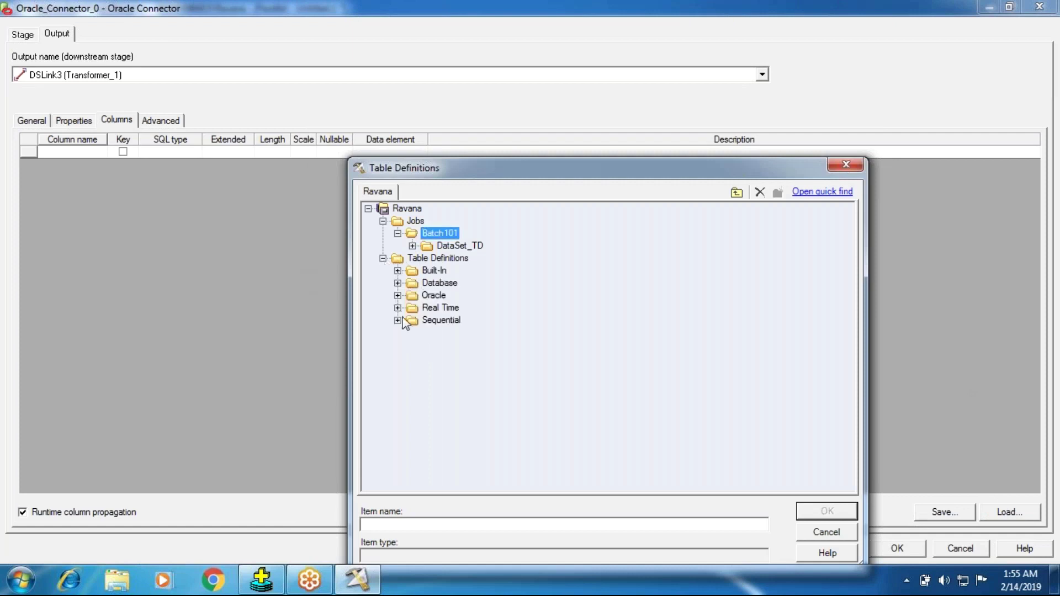
{"action": "left_click", "coordinate": [398, 321]}
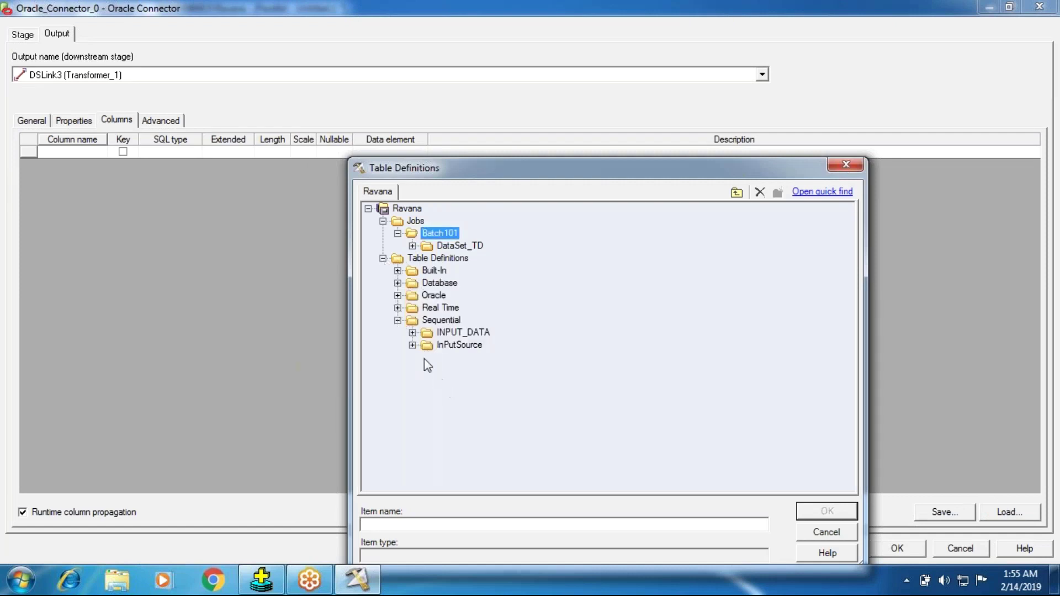
{"action": "left_click", "coordinate": [413, 346]}
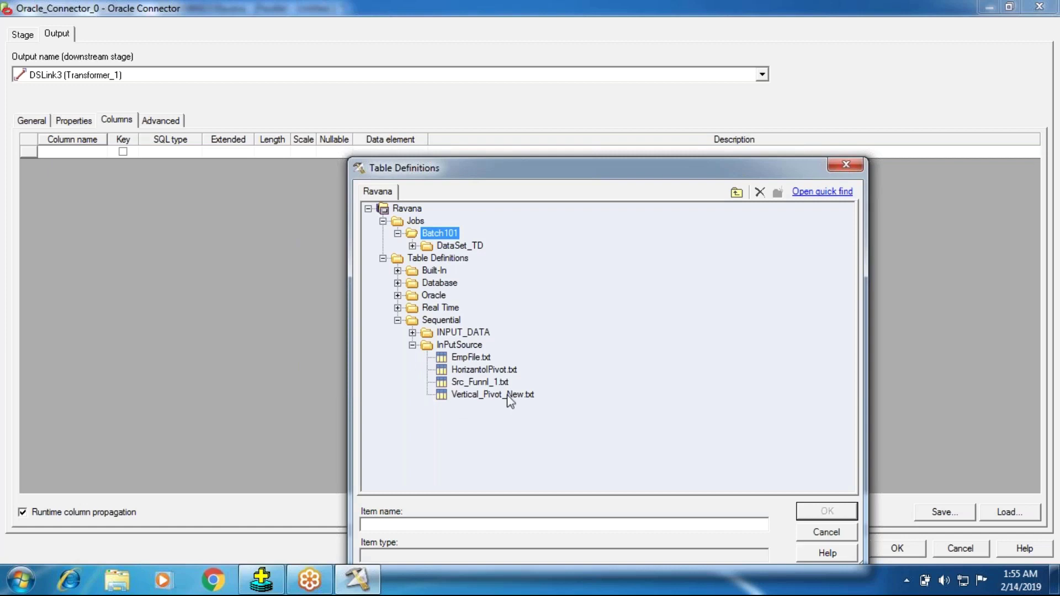
{"action": "left_click", "coordinate": [399, 320]}
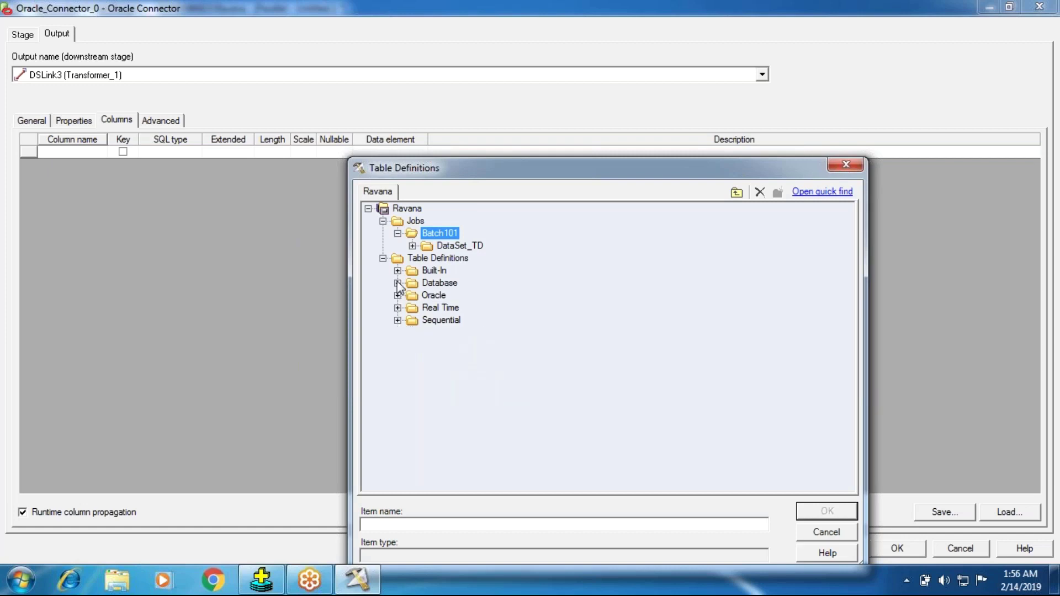
Load all columns of the Oracle emp table definition into DSLink3 and accept the connector settings
{"action": "left_click", "coordinate": [398, 282]}
{"action": "left_click", "coordinate": [397, 308]}
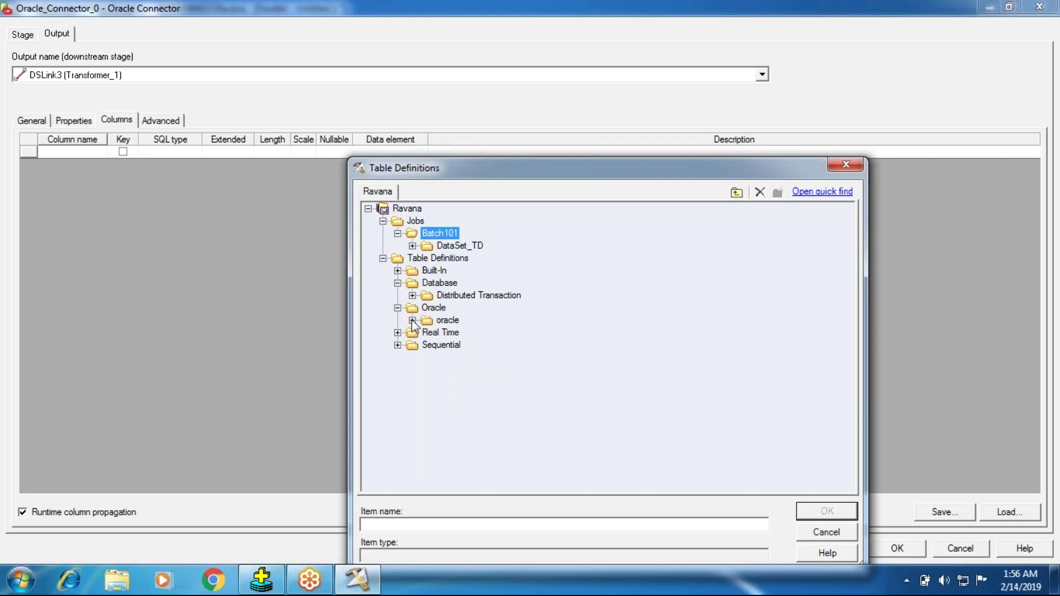
{"action": "left_click", "coordinate": [412, 320]}
{"action": "left_click", "coordinate": [458, 346]}
{"action": "left_click", "coordinate": [836, 510]}
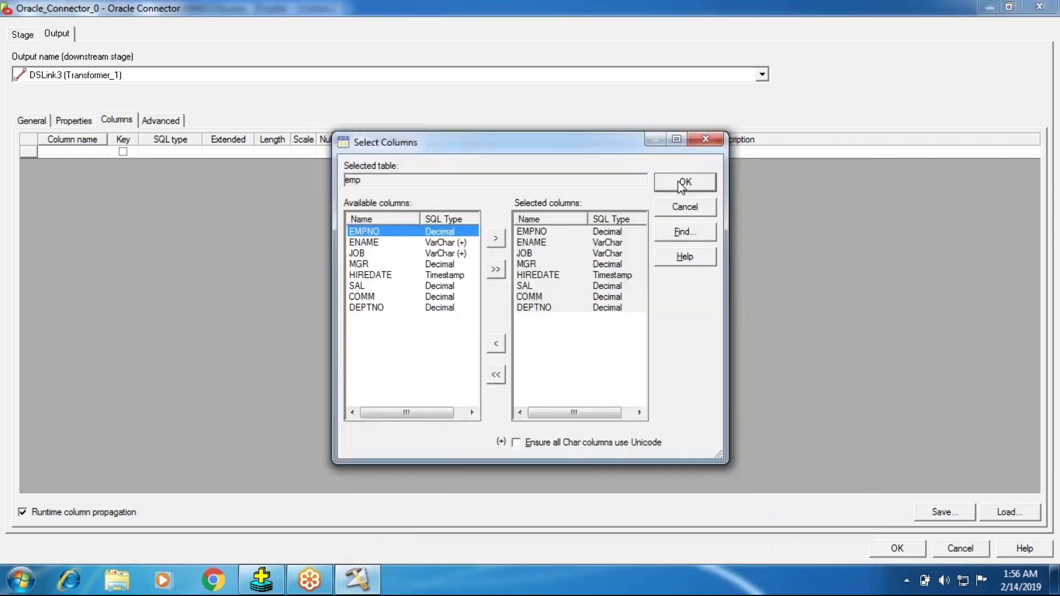
{"action": "left_click", "coordinate": [951, 184]}
{"action": "left_click", "coordinate": [898, 555]}
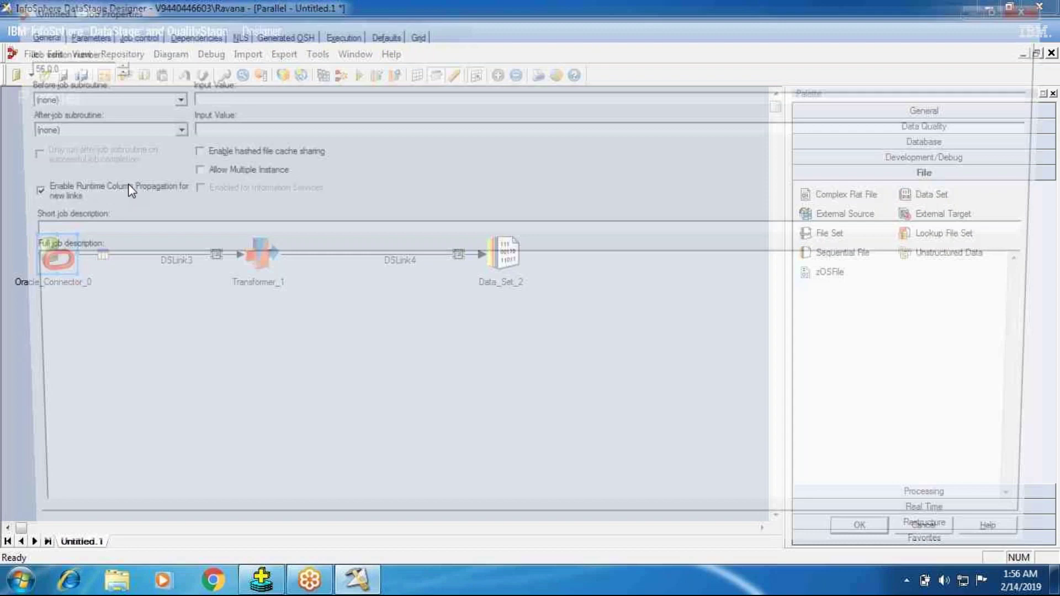
Disable Runtime Column Propagation in the job properties for new links and for all existing links
{"action": "left_click", "coordinate": [131, 191]}
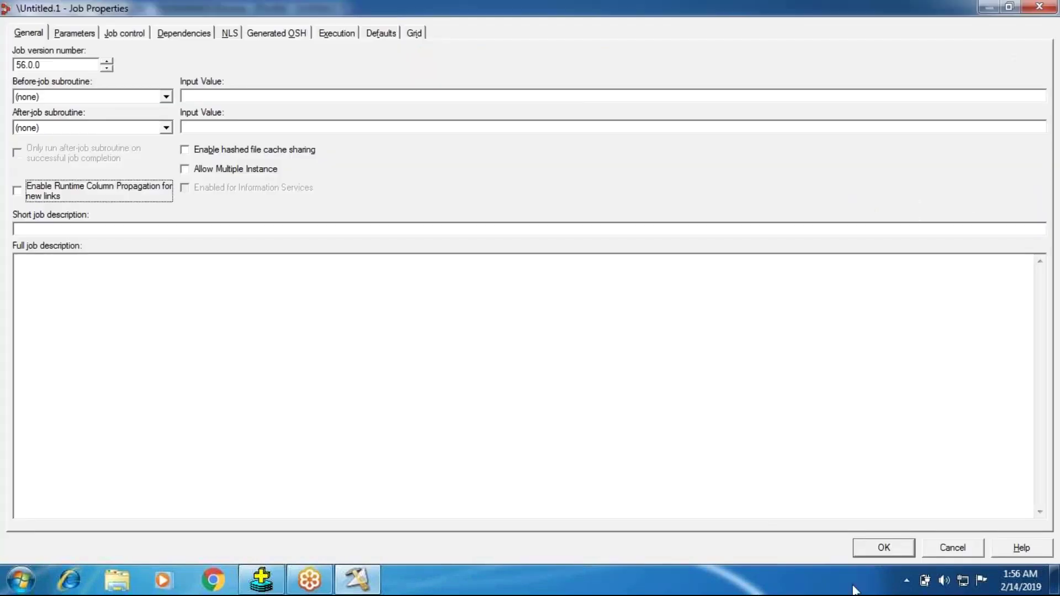
{"action": "left_click", "coordinate": [859, 554]}
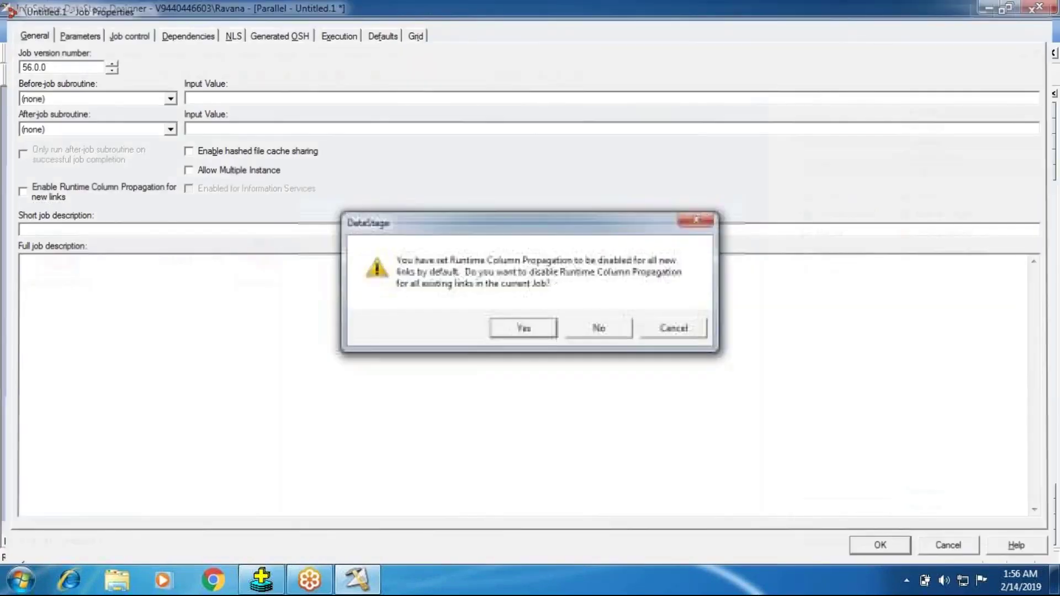
{"action": "left_click", "coordinate": [525, 328]}
In Transformer_1, expand the loop condition section, map all DSLink3 columns to DSLink4 and collapse the DSLink4 output
{"action": "left_click", "coordinate": [264, 249]}
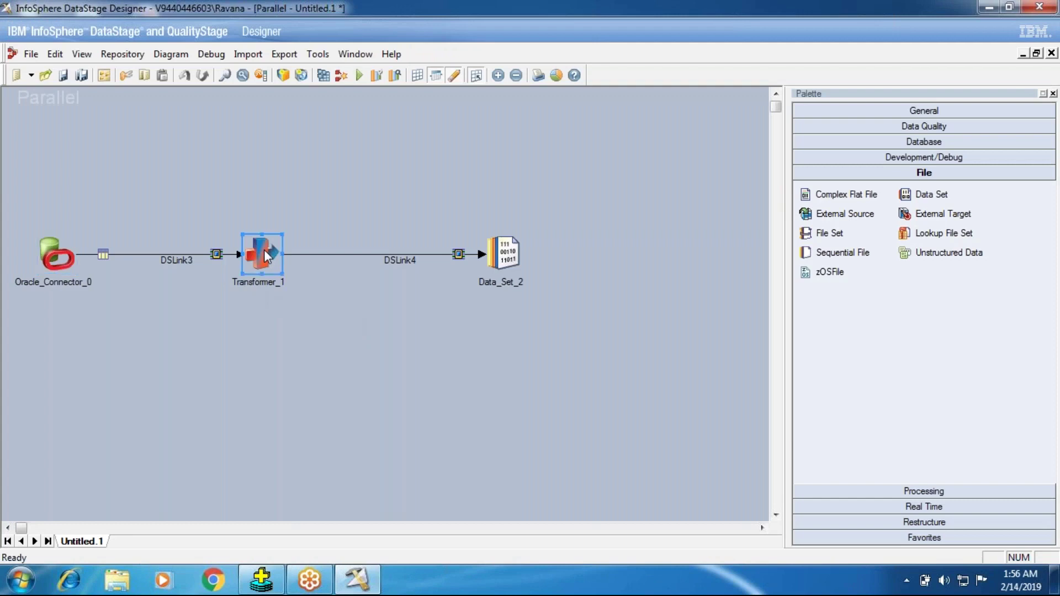
{"action": "double_click", "coordinate": [264, 250]}
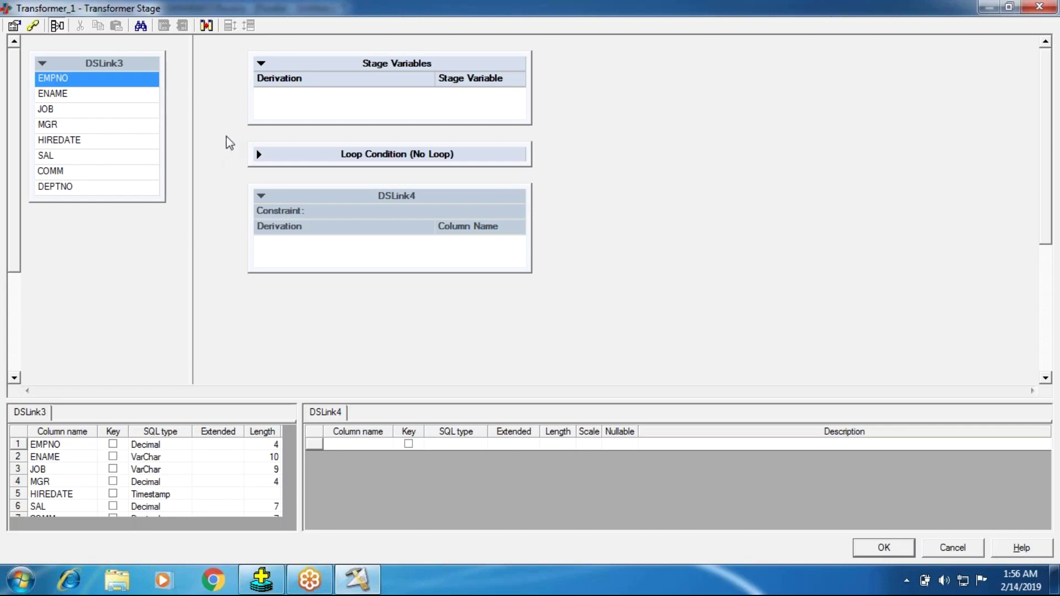
{"action": "left_click", "coordinate": [261, 155]}
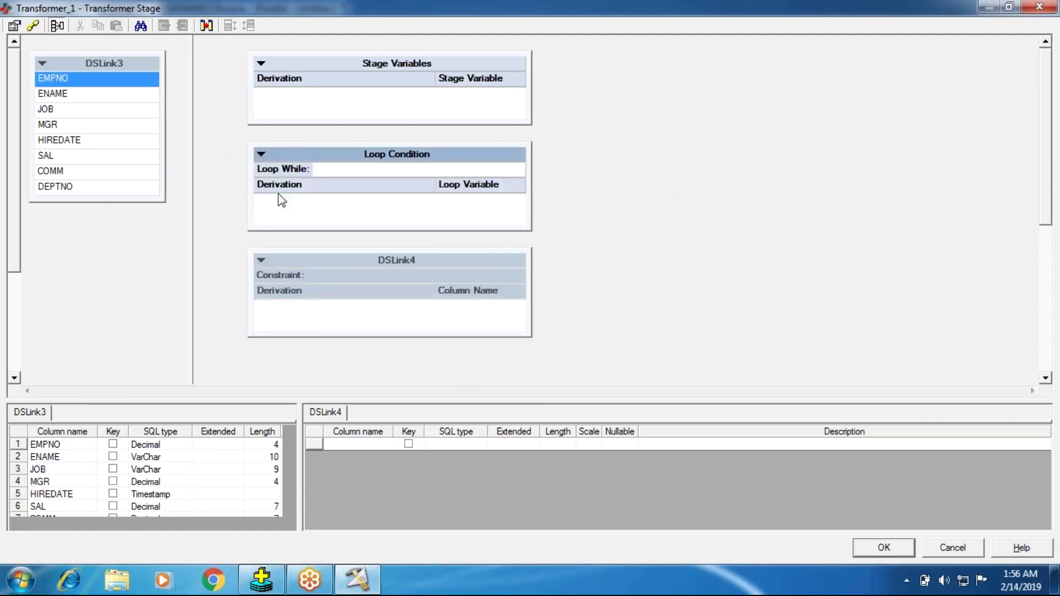
{"action": "left_click_drag", "start_coordinate": [61, 61], "coordinate": [266, 305]}
{"action": "left_click", "coordinate": [262, 260]}
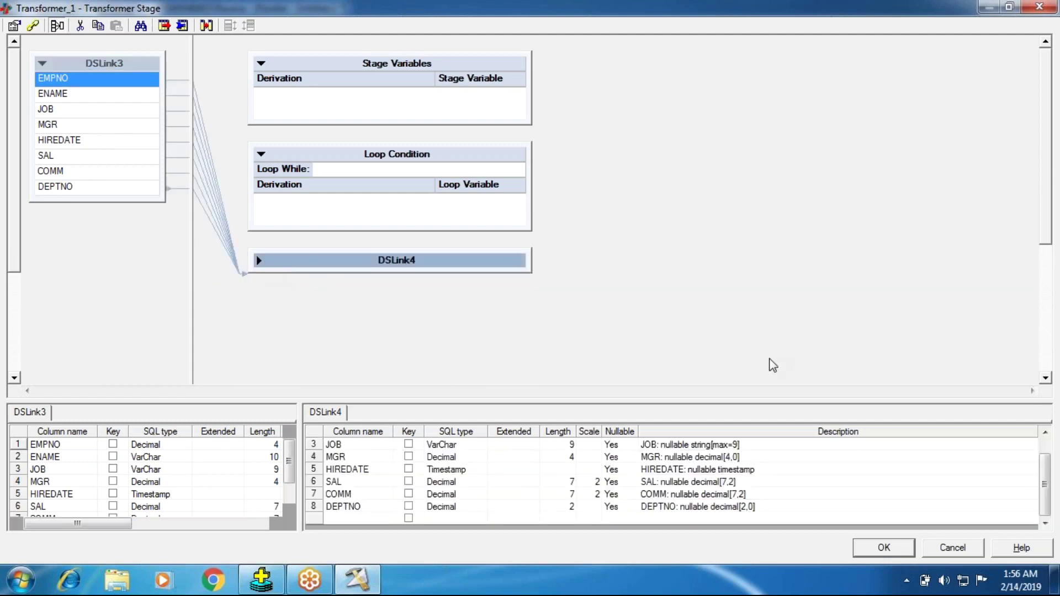
Accept the Transformer_1 mappings and set the target file of Data_Set_2 to Transformer.ds
{"action": "left_click", "coordinate": [884, 548]}
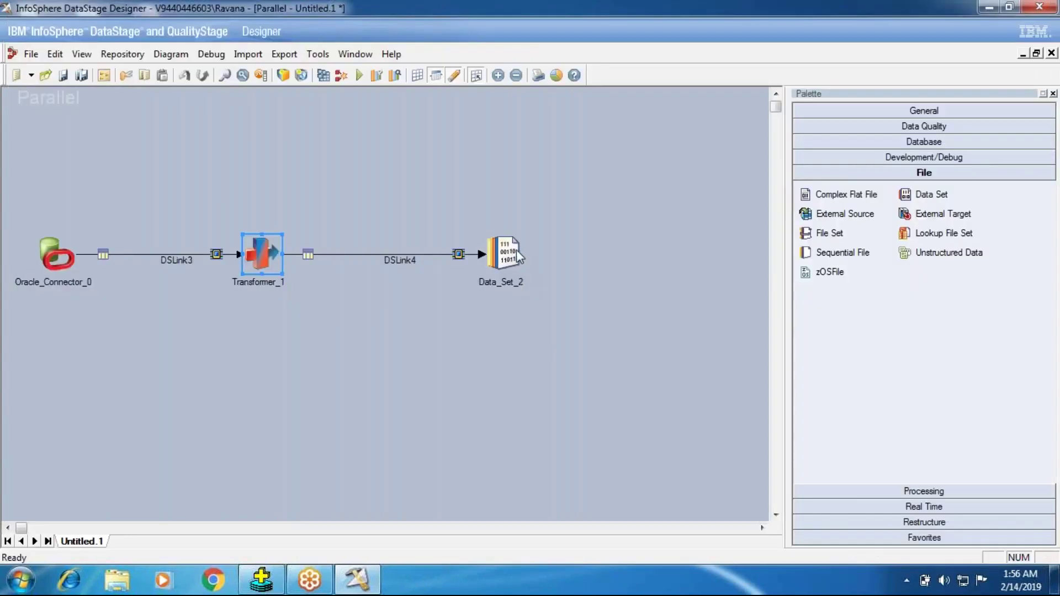
{"action": "double_click", "coordinate": [514, 250]}
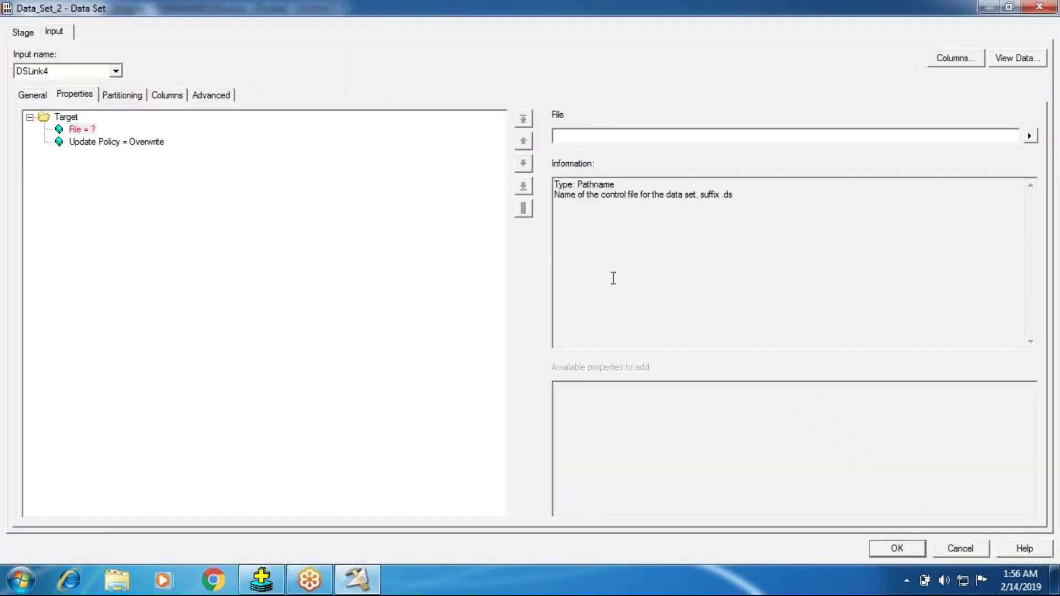
{"action": "type", "text": "Transformer.ds"}
{"action": "key", "text": "Return"}
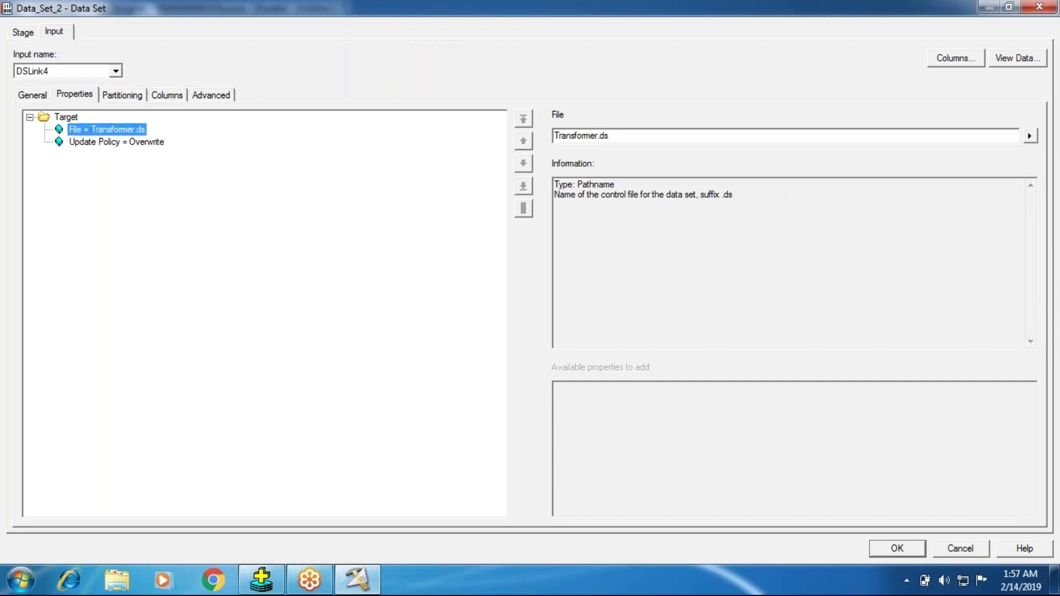
{"action": "left_click", "coordinate": [896, 548]}
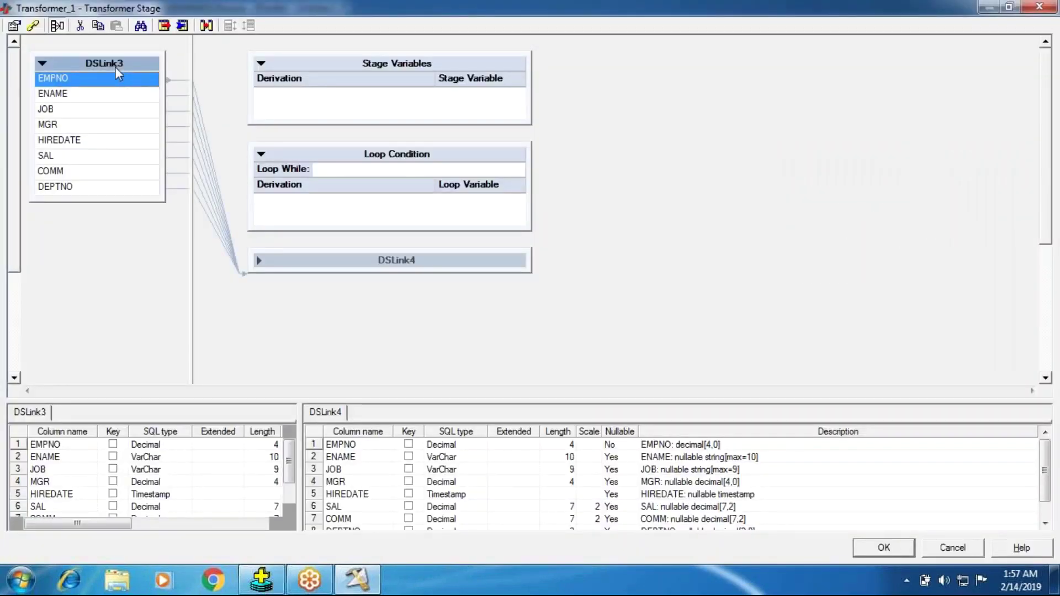
Review the DSLink4 mappings in Transformer_1 and collapse the stage variables, loop condition and DSLink4 sections
{"action": "left_click", "coordinate": [258, 261]}
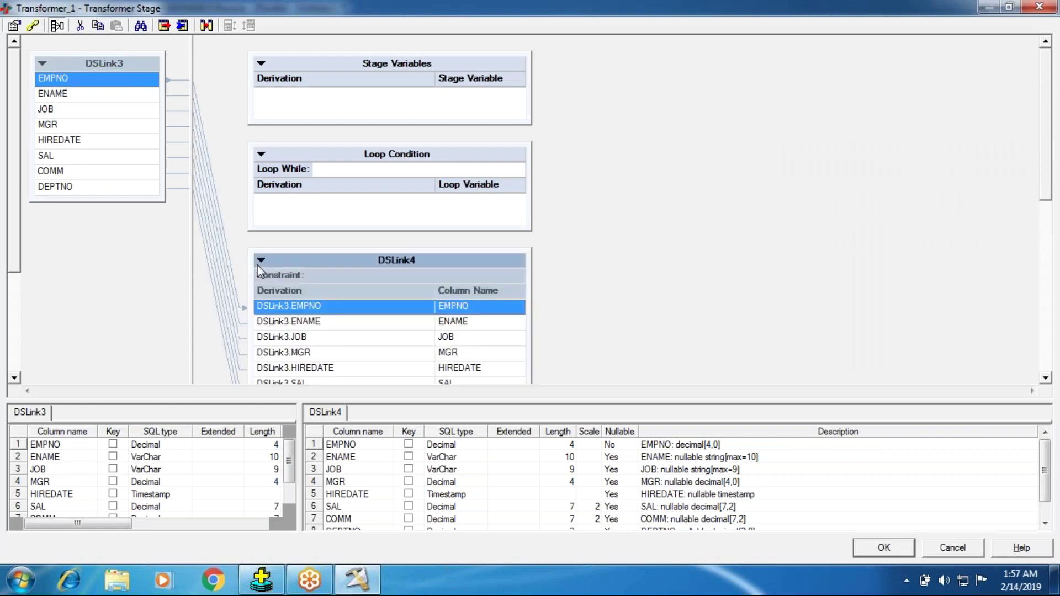
{"action": "left_click", "coordinate": [409, 73]}
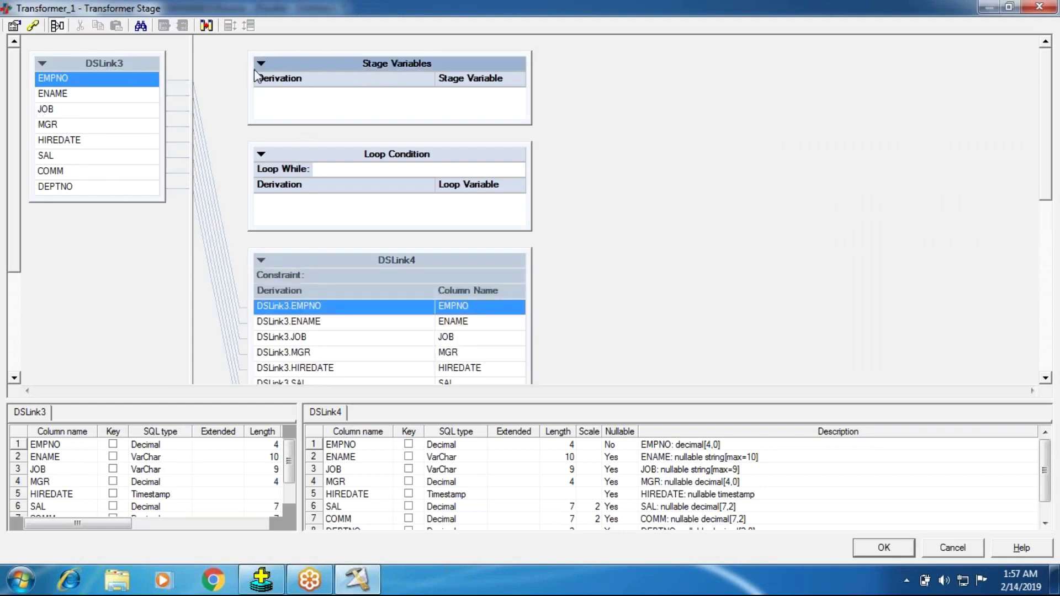
{"action": "left_click", "coordinate": [261, 64]}
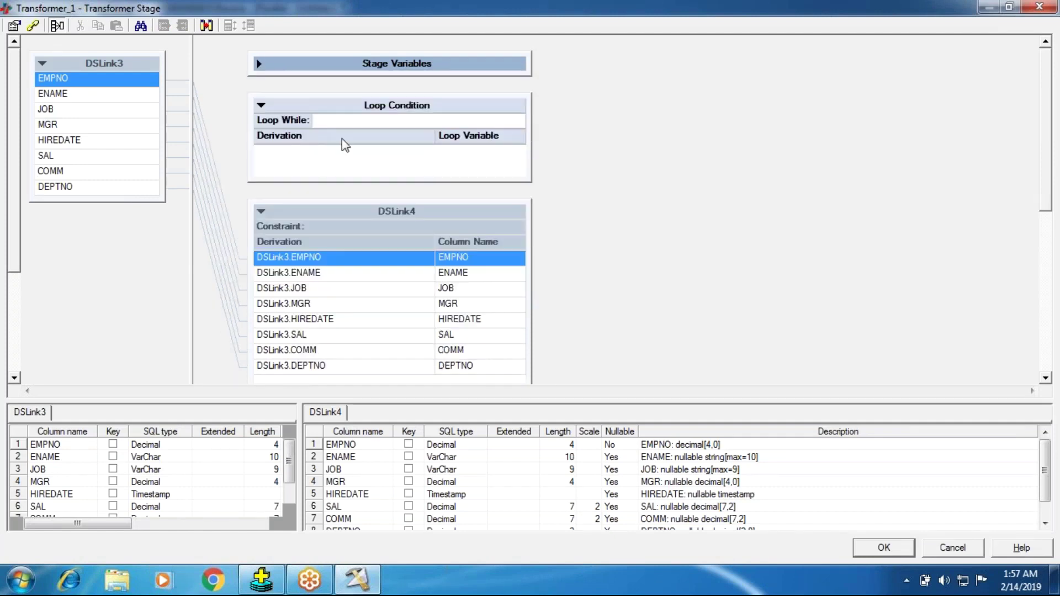
{"action": "left_click", "coordinate": [313, 138]}
{"action": "left_click", "coordinate": [262, 106]}
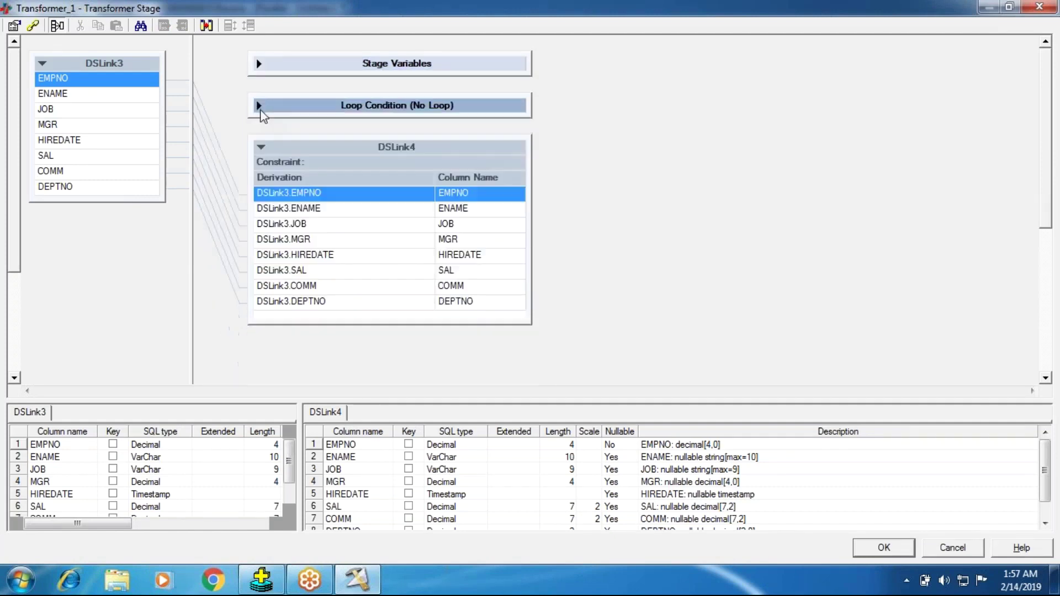
{"action": "left_click", "coordinate": [262, 148]}
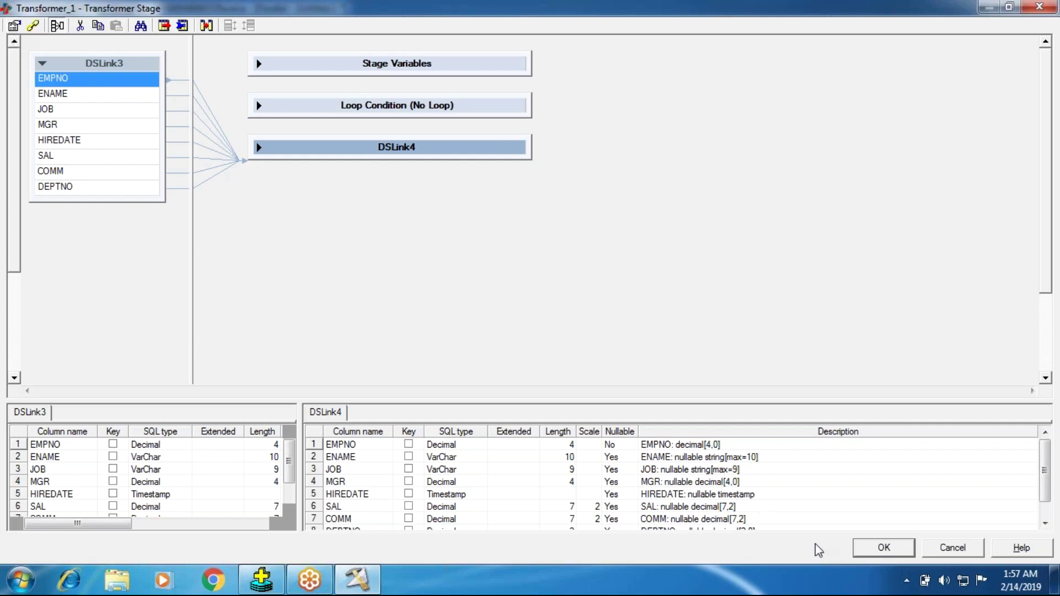
{"action": "left_click", "coordinate": [867, 550]}
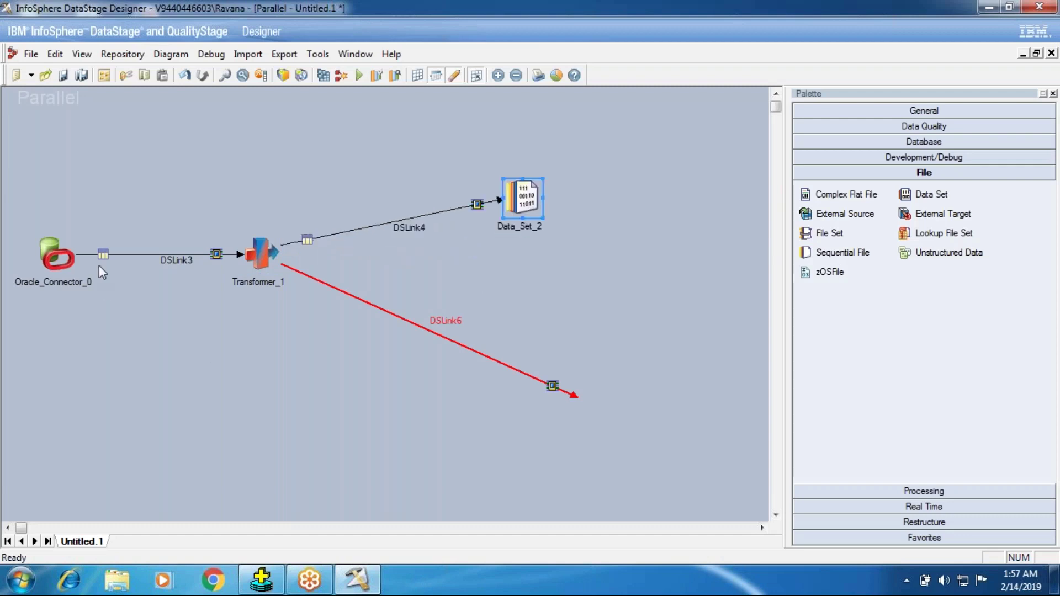
Try an additional output link below Transformer_1, check the extra outputs in the stage editor, and delete that link
{"action": "double_click", "coordinate": [249, 250]}
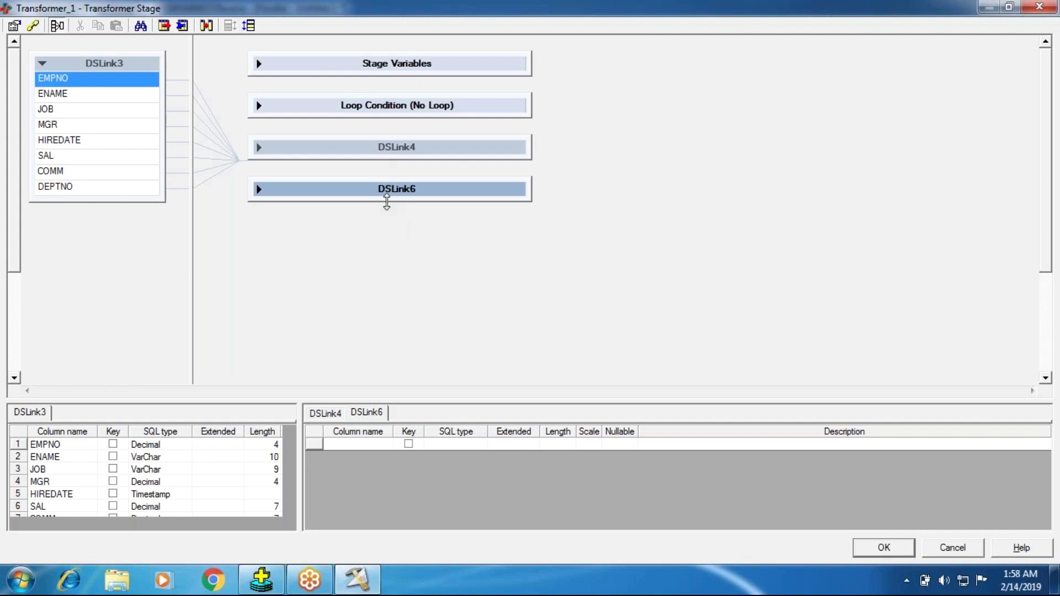
{"action": "left_click", "coordinate": [884, 548]}
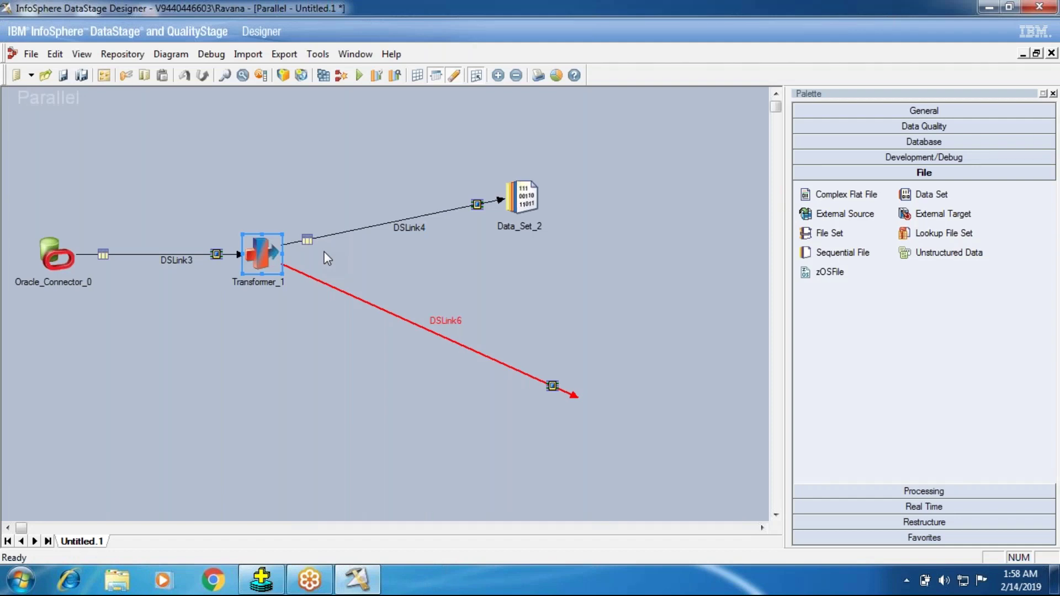
{"action": "left_click_drag", "start_coordinate": [273, 253], "coordinate": [247, 359]}
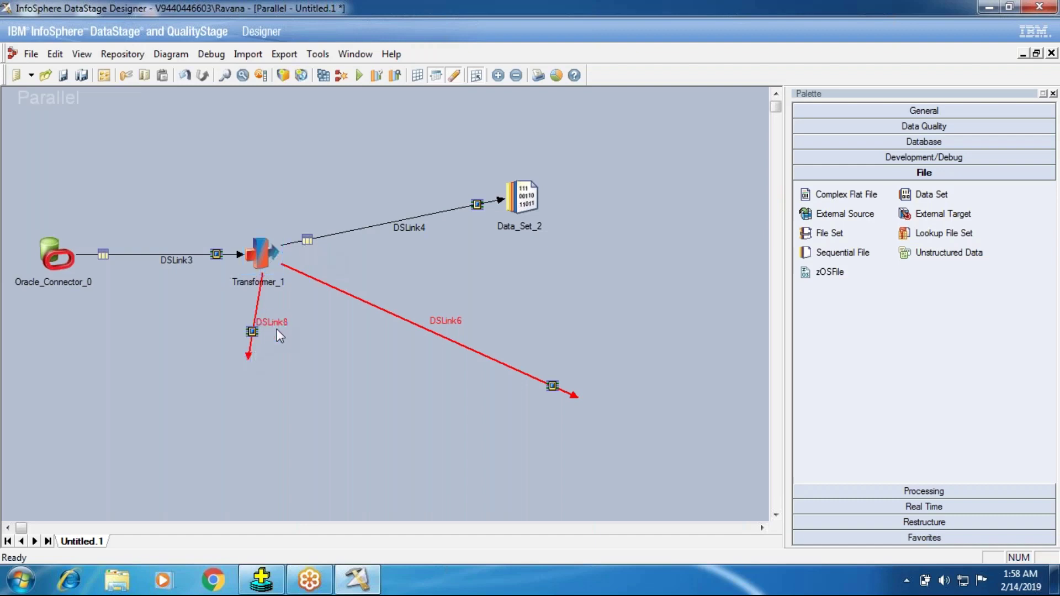
{"action": "double_click", "coordinate": [265, 259]}
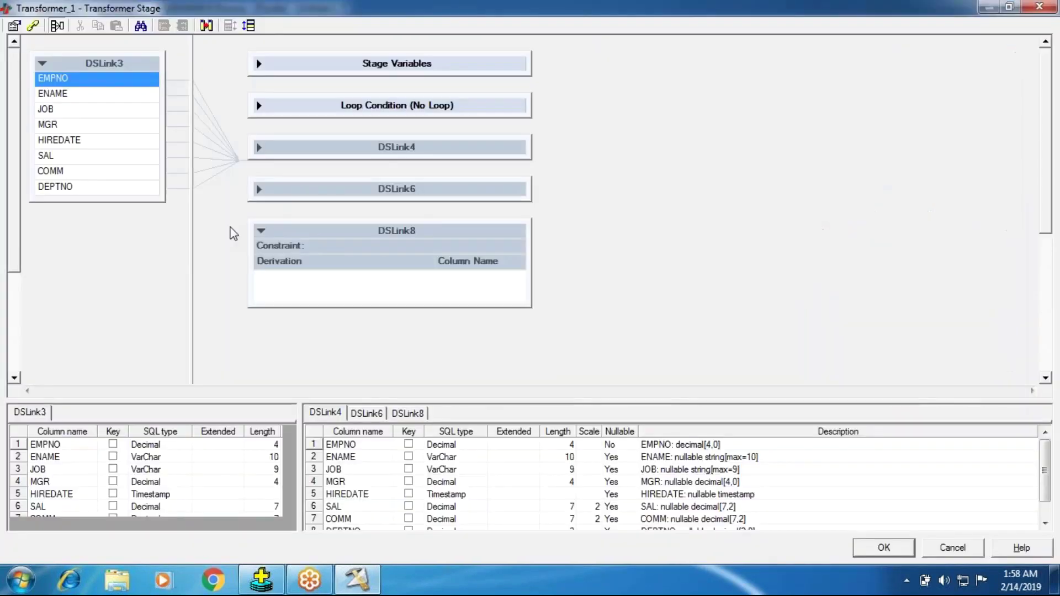
{"action": "left_click", "coordinate": [261, 233]}
{"action": "left_click", "coordinate": [261, 231]}
{"action": "left_click", "coordinate": [885, 549]}
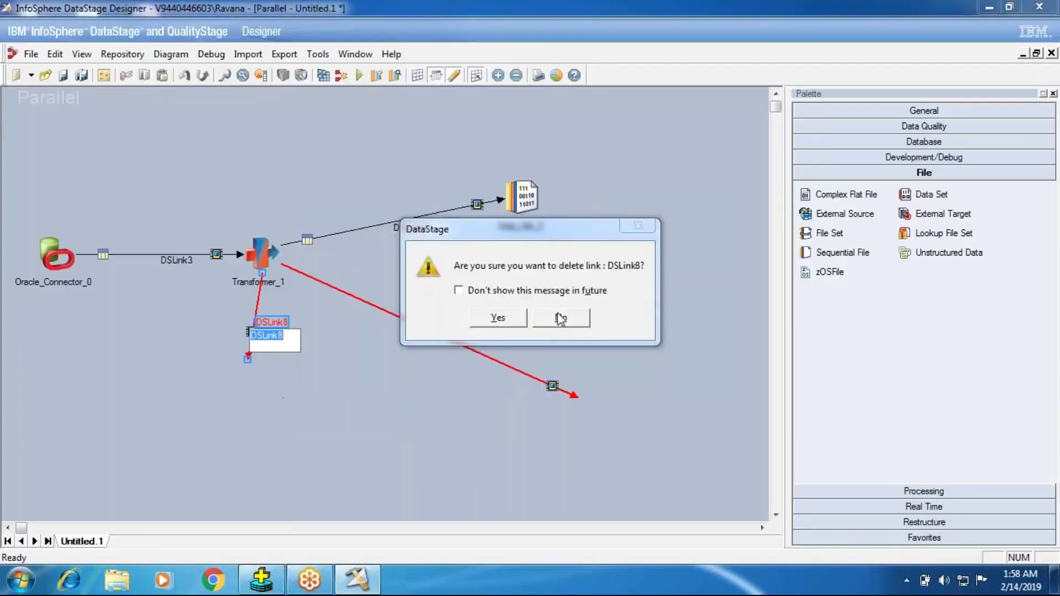
{"action": "left_click", "coordinate": [498, 318]}
{"action": "left_click", "coordinate": [440, 319]}
Enlarge the column grids in Transformer_1 and compare the column metadata of outputs DSLink4 and DSLink6
{"action": "double_click", "coordinate": [266, 245]}
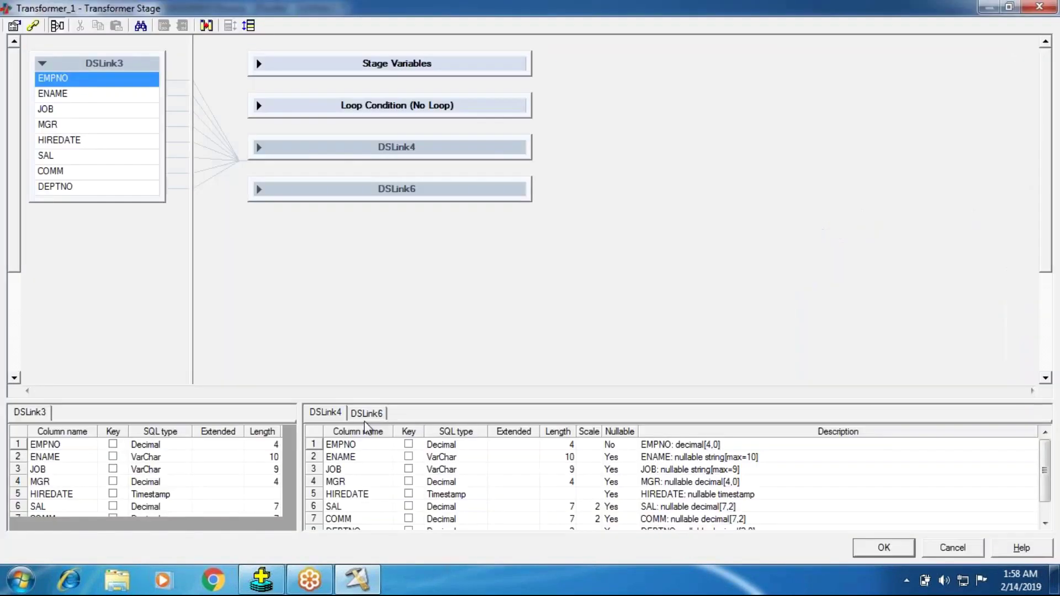
{"action": "left_click", "coordinate": [367, 413]}
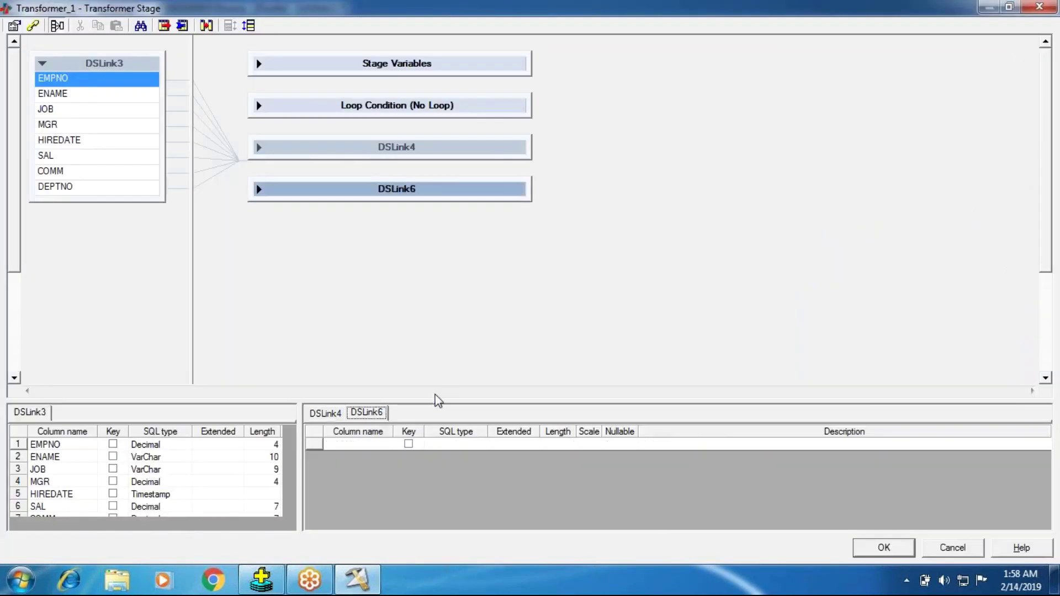
{"action": "left_click_drag", "start_coordinate": [433, 402], "coordinate": [445, 289]}
{"action": "left_click", "coordinate": [327, 305]}
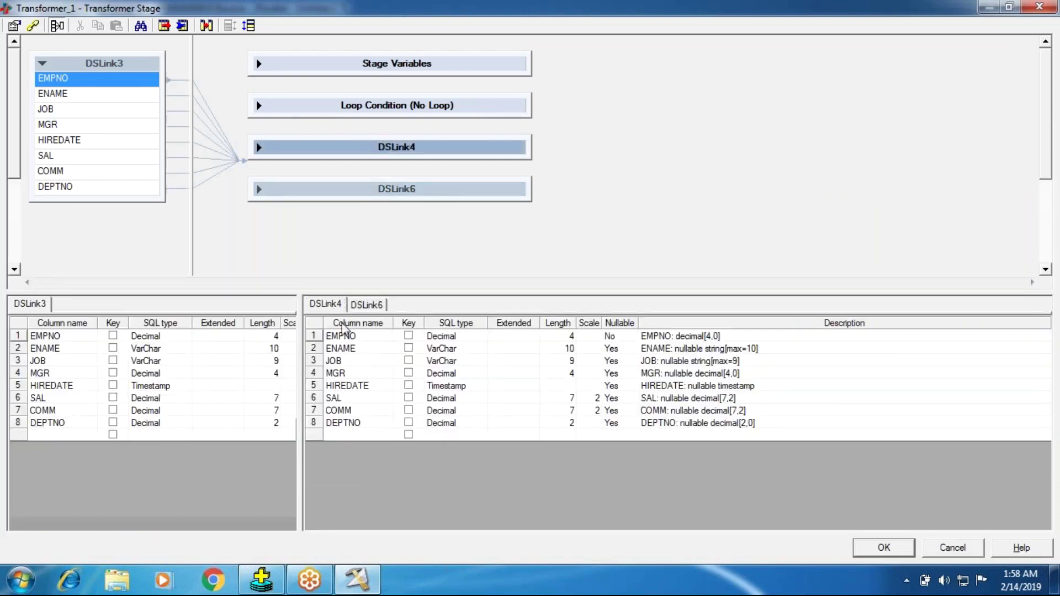
{"action": "left_click", "coordinate": [361, 304]}
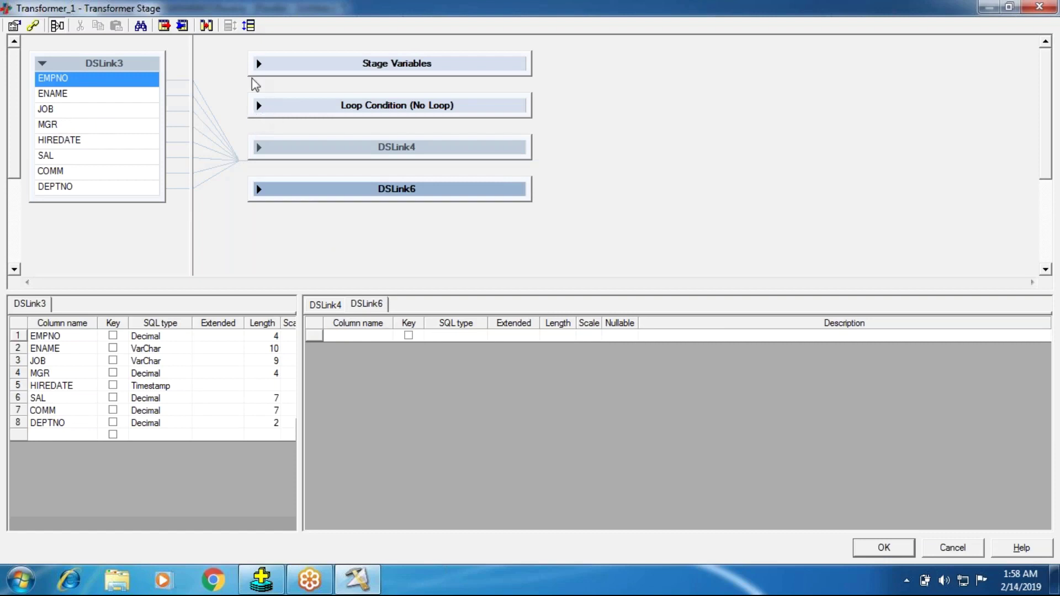
{"action": "left_click", "coordinate": [257, 148]}
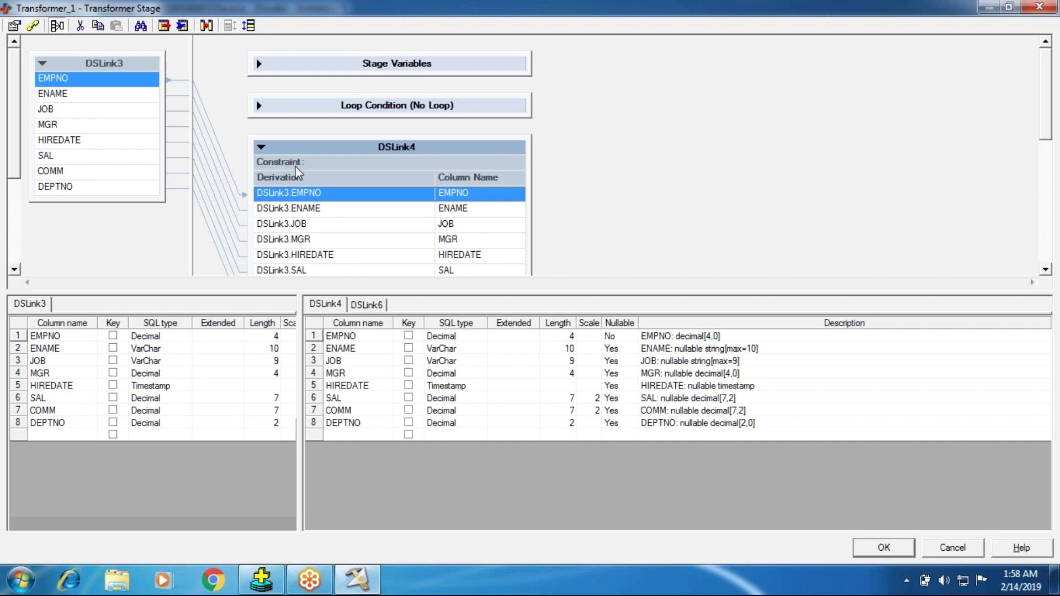
{"action": "left_click", "coordinate": [882, 549]}
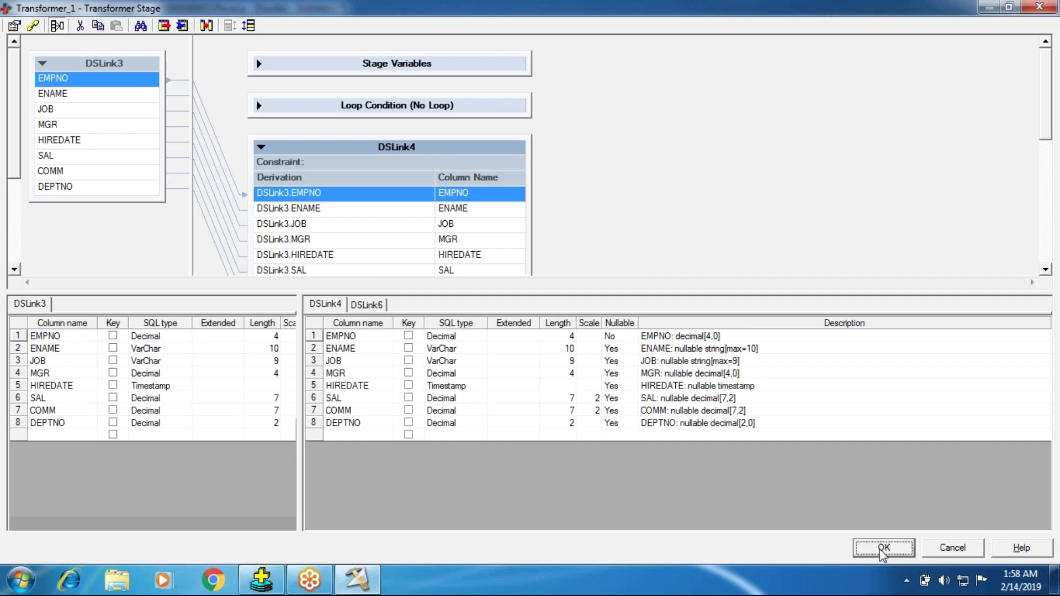
Delete the unconnected DSLink6 output link and move Data_Set_2 back in line with Transformer_1
{"action": "right_click", "coordinate": [441, 332]}
{"action": "left_click", "coordinate": [447, 344]}
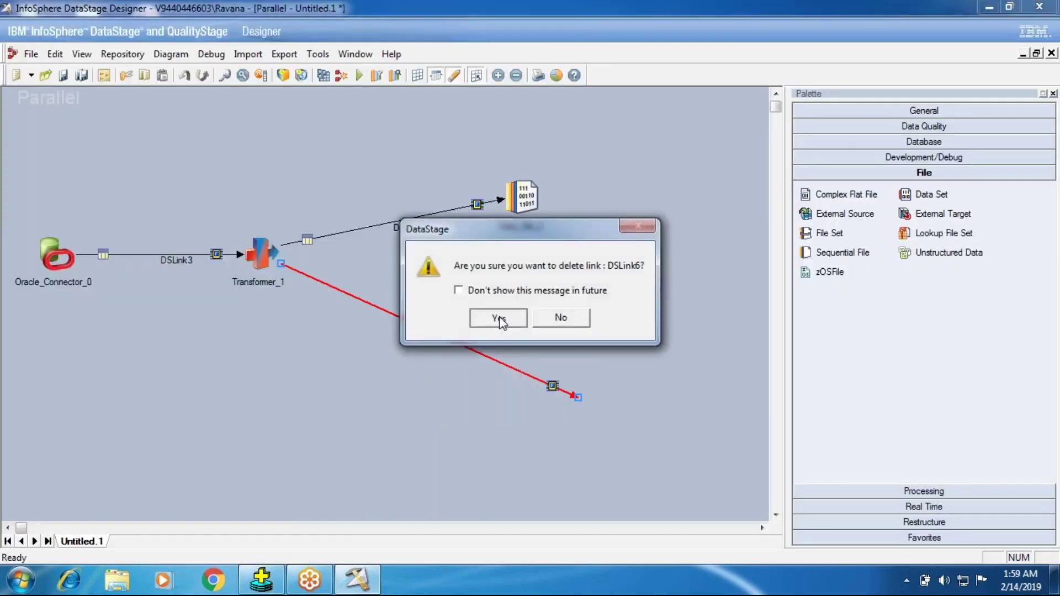
{"action": "left_click", "coordinate": [498, 319]}
{"action": "left_click_drag", "start_coordinate": [524, 196], "coordinate": [525, 254]}
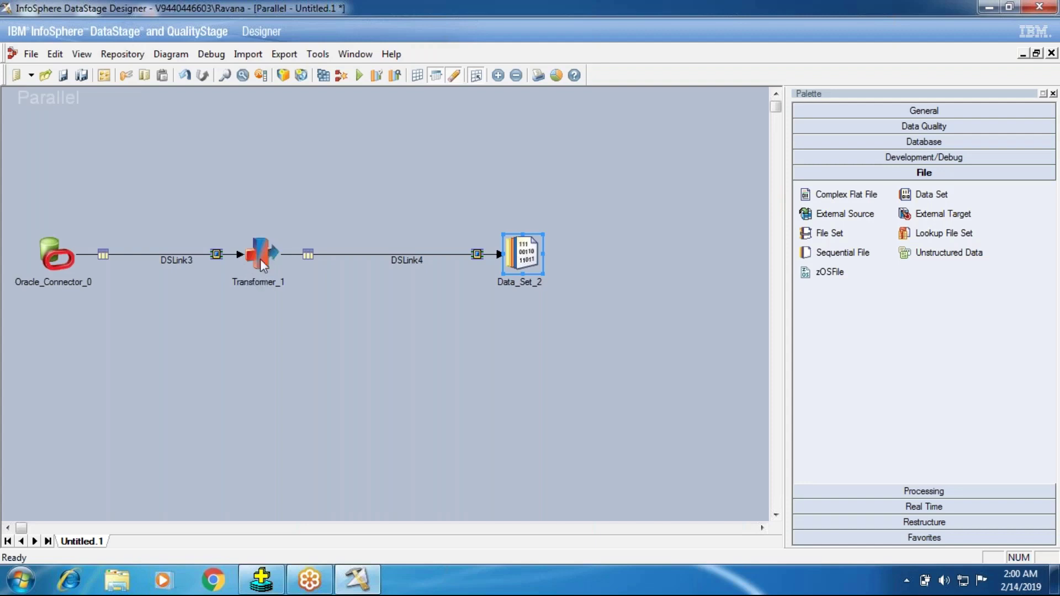
{"action": "left_click_drag", "start_coordinate": [222, 207], "coordinate": [333, 344]}
{"action": "left_click", "coordinate": [333, 344]}
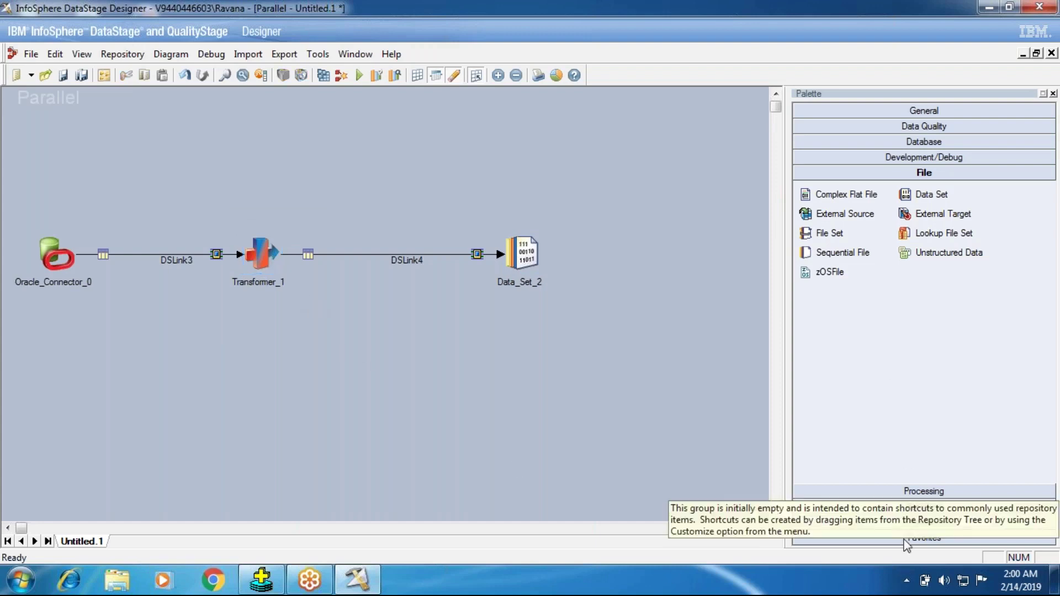
Start compiling the job, agree to save it, and choose the Jobs\Batch101 folder as its location
{"action": "left_click", "coordinate": [324, 75]}
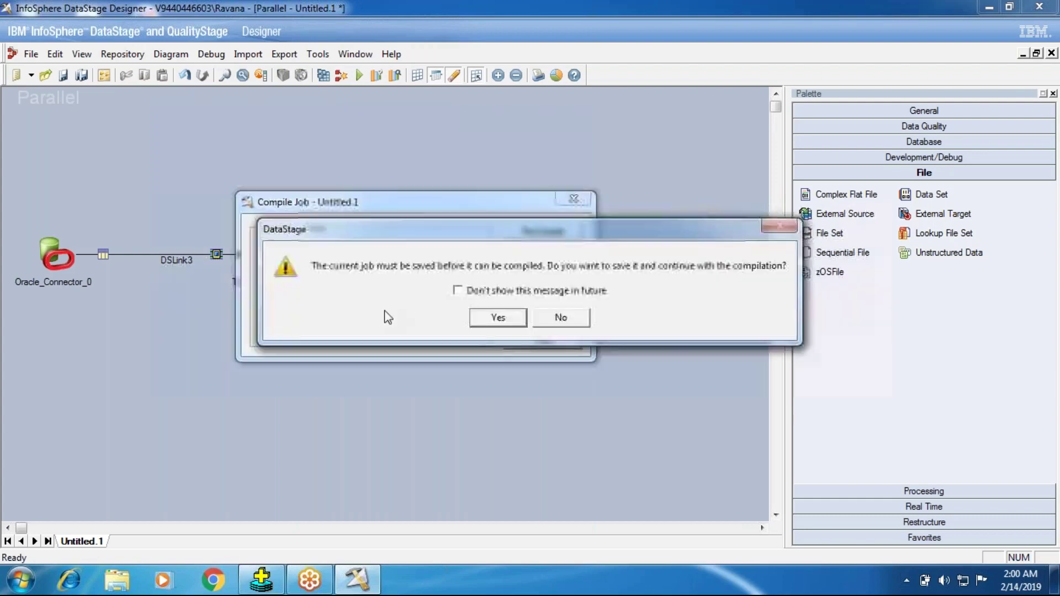
{"action": "left_click", "coordinate": [487, 321]}
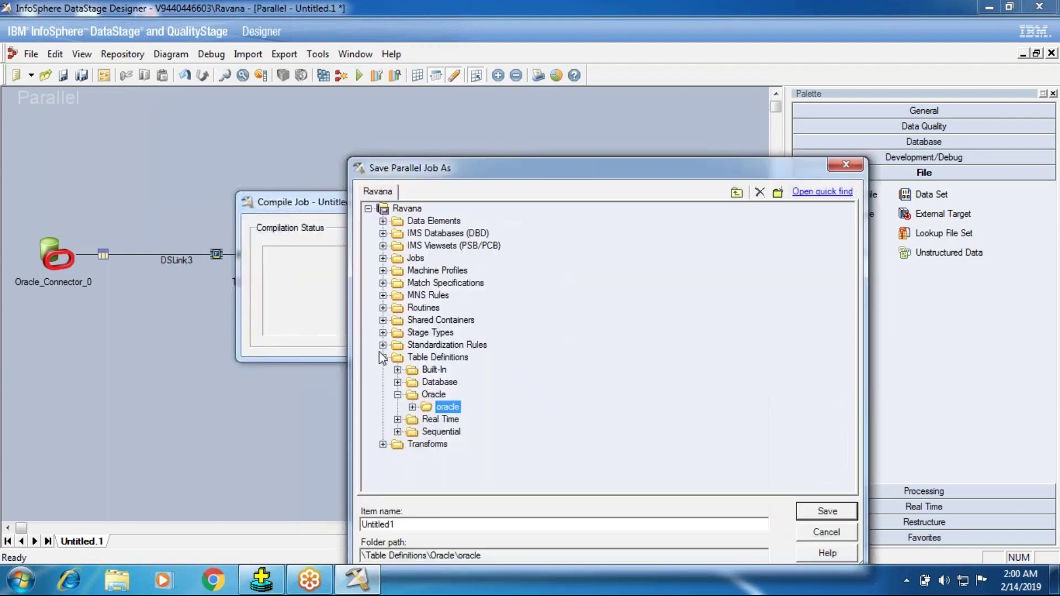
{"action": "left_click", "coordinate": [382, 357]}
{"action": "left_click", "coordinate": [383, 258]}
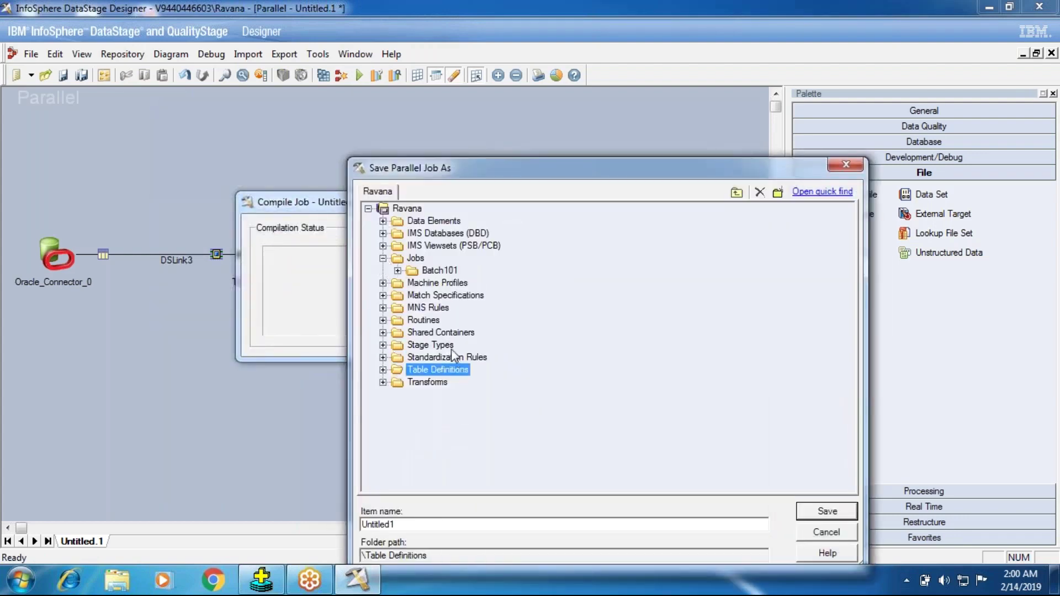
{"action": "left_click", "coordinate": [397, 270]}
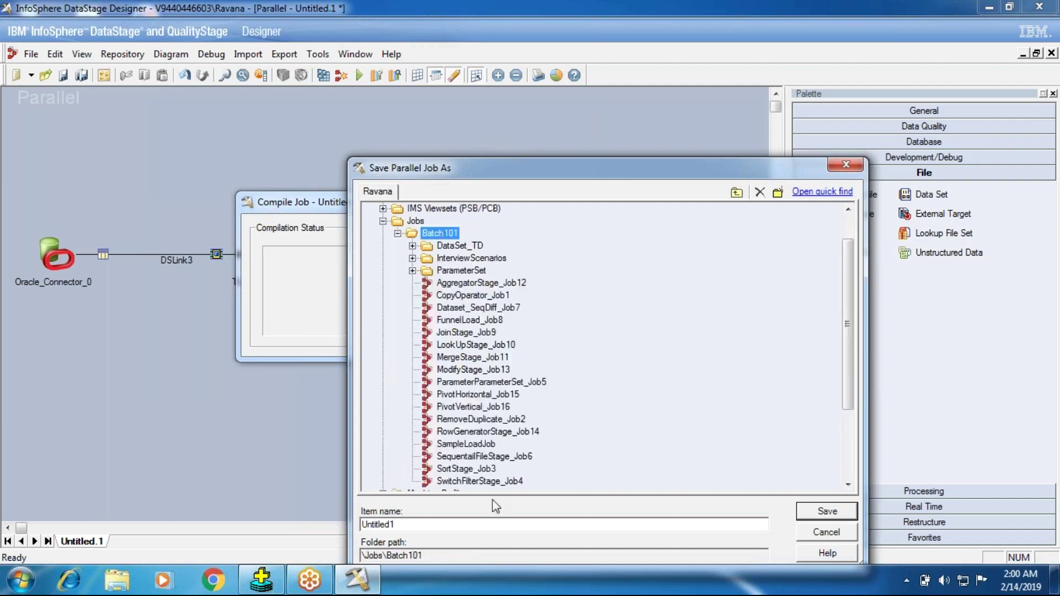
{"action": "scroll", "coordinate": [461, 436], "scroll_direction": "down", "scroll_amount": 2}
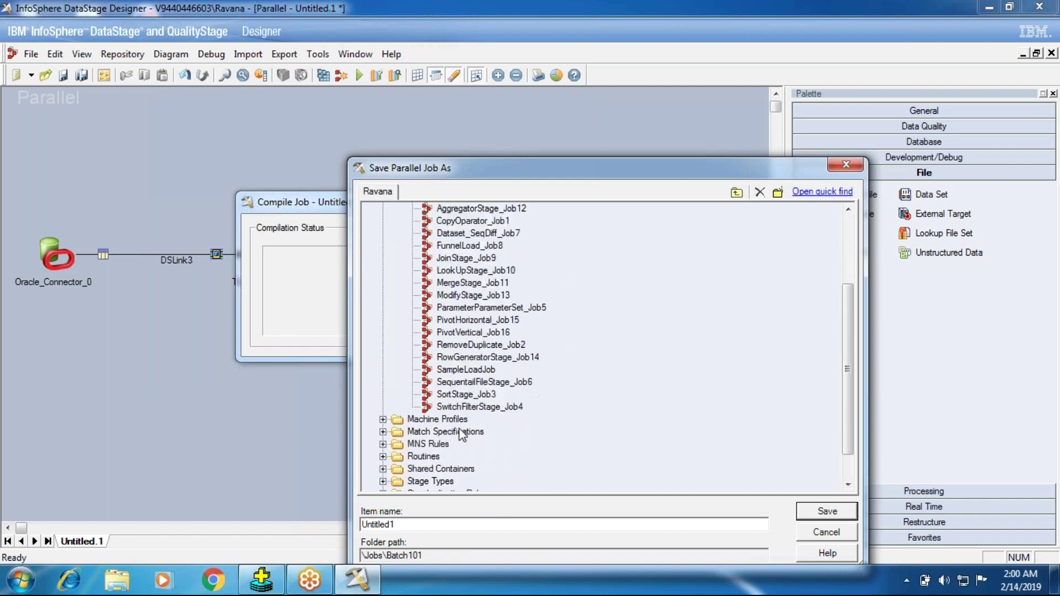
{"action": "scroll", "coordinate": [461, 436], "scroll_direction": "up", "scroll_amount": 2}
{"action": "scroll", "coordinate": [461, 436], "scroll_direction": "up", "scroll_amount": 1}
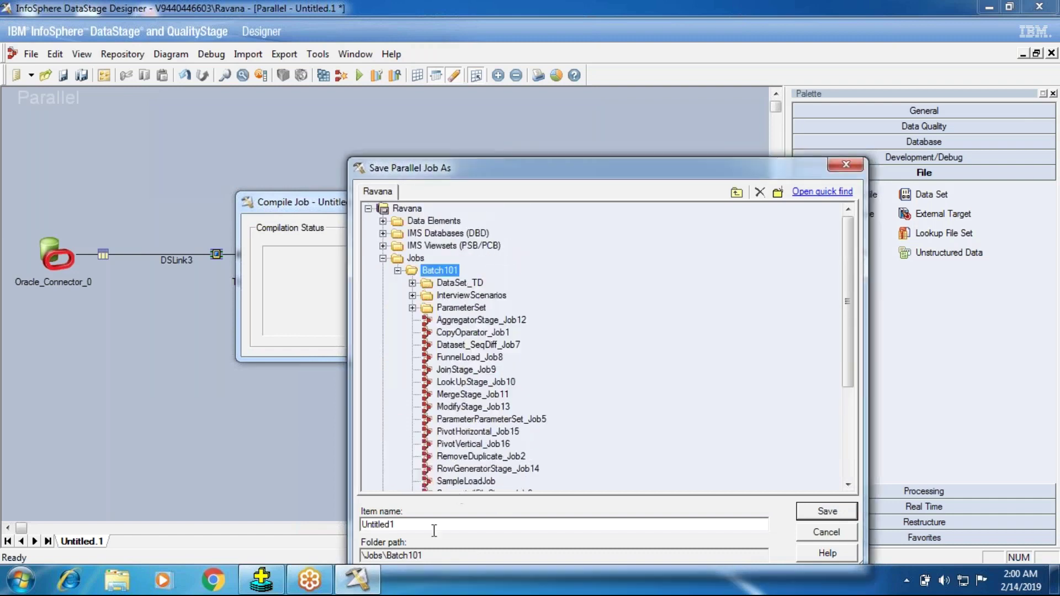
Save the job as TransformerStage_Job17, let it compile and close the compilation window
{"action": "left_click_drag", "start_coordinate": [432, 525], "coordinate": [279, 520]}
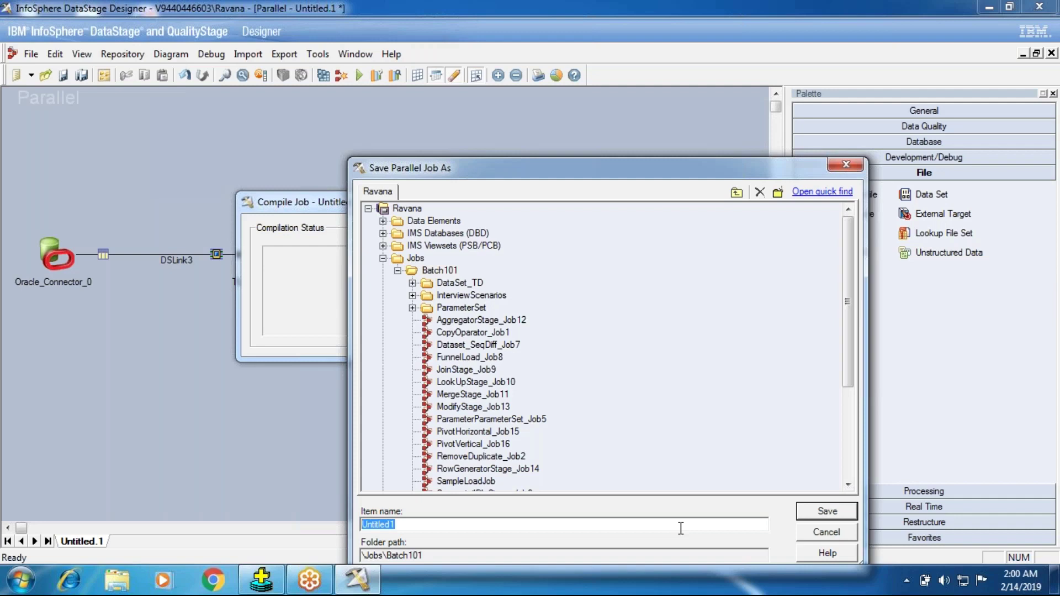
{"action": "type", "text": "Transformer"}
{"action": "type", "text": "Job"}
{"action": "key", "text": "BackSpace"}
{"action": "key", "text": "BackSpace"}
{"action": "key", "text": "BackSpace"}
{"action": "type", "text": "Stage_Job"}
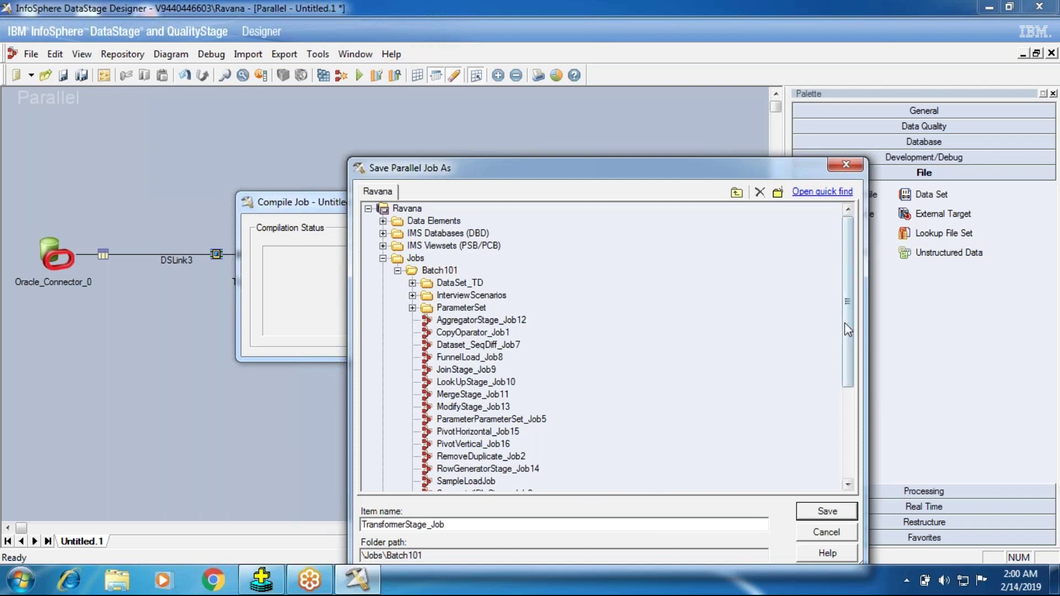
{"action": "left_click_drag", "start_coordinate": [845, 323], "coordinate": [847, 362]}
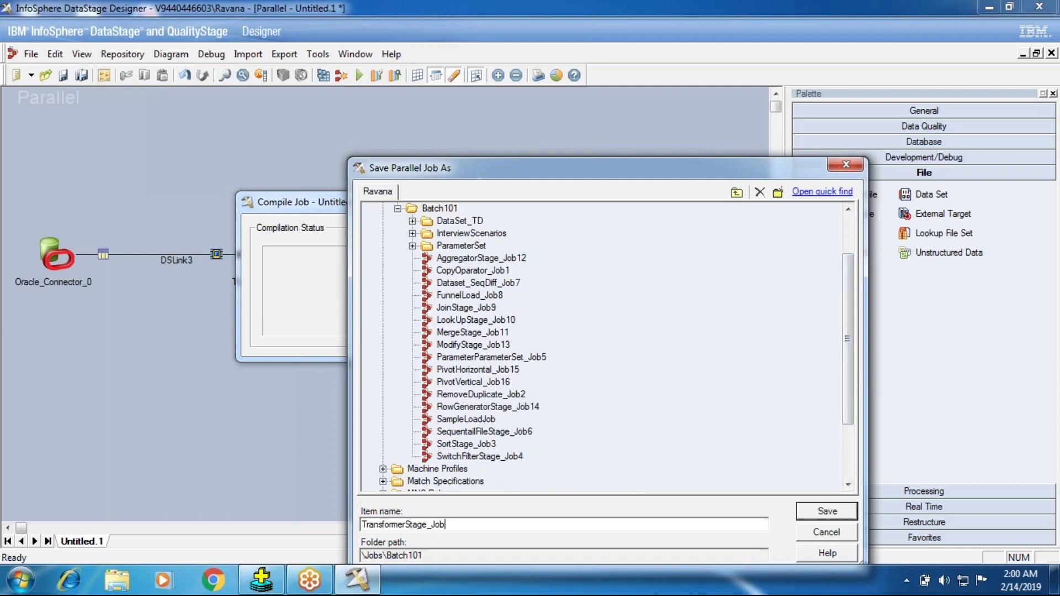
{"action": "type", "text": "17"}
{"action": "key", "text": "Return"}
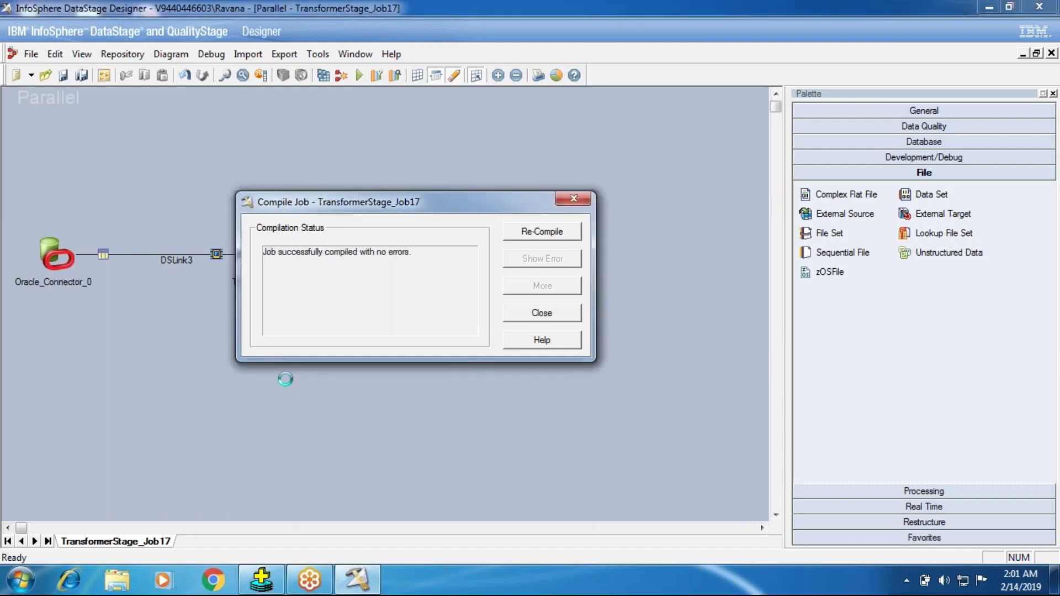
{"action": "left_click", "coordinate": [536, 314]}
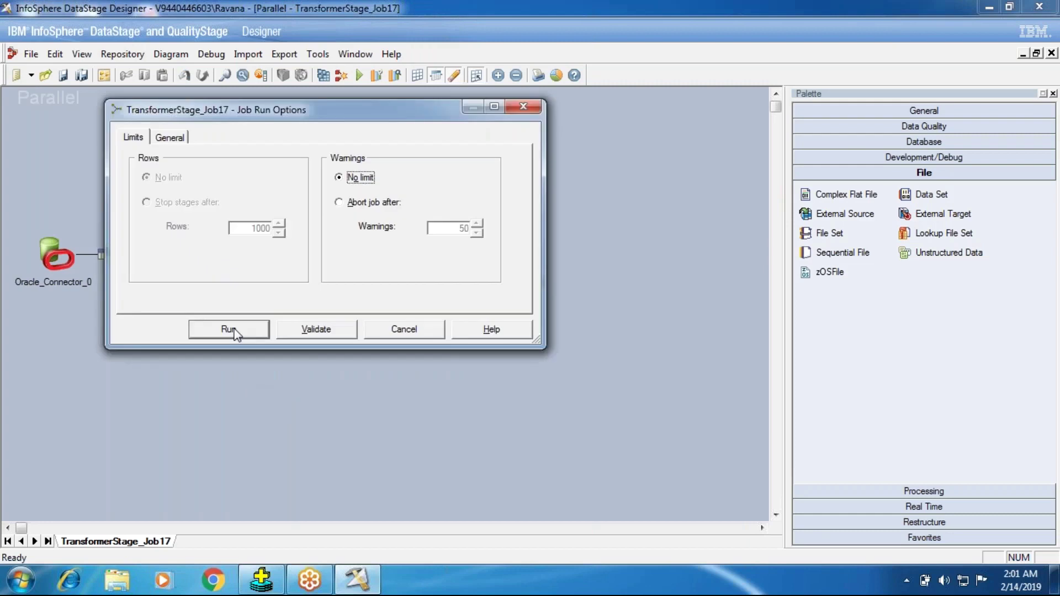
Run the job with no warning limit and browse the DSLink4 data written to Data_Set_2
{"action": "key", "text": "Return"}
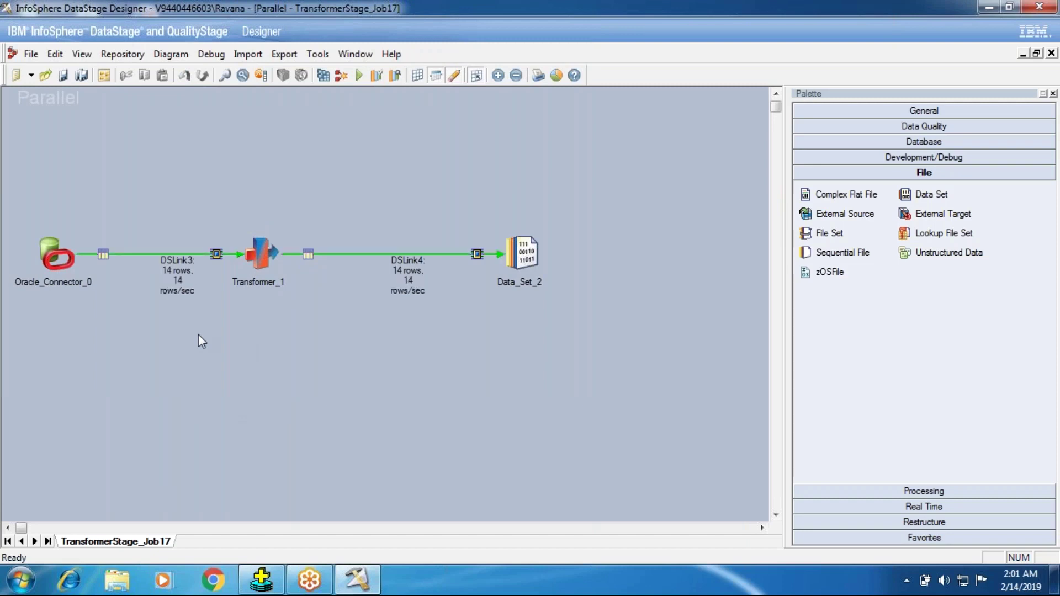
{"action": "right_click", "coordinate": [502, 257]}
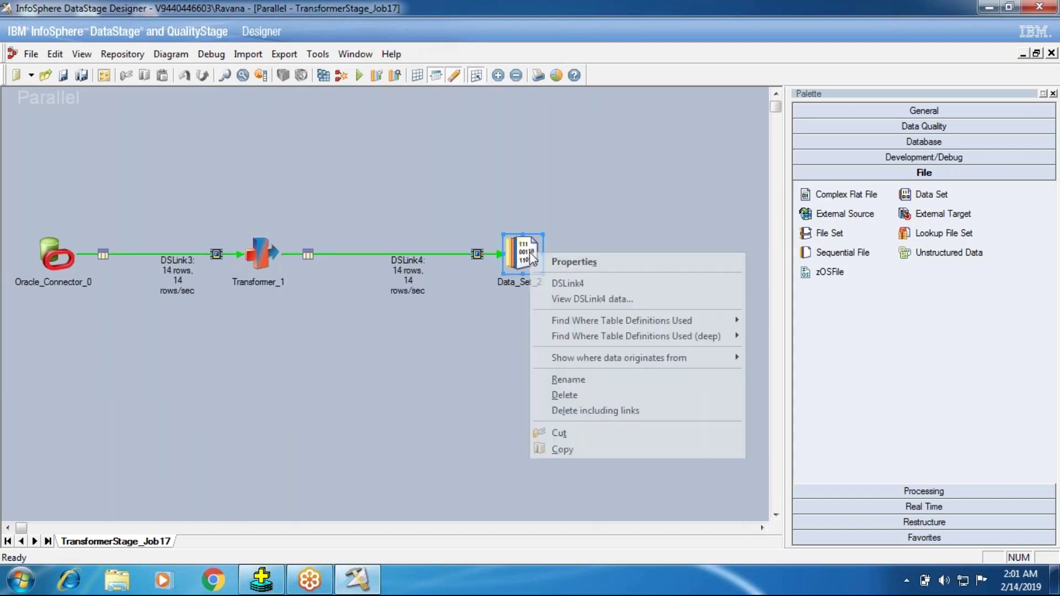
{"action": "left_click", "coordinate": [563, 296]}
{"action": "left_click", "coordinate": [669, 250]}
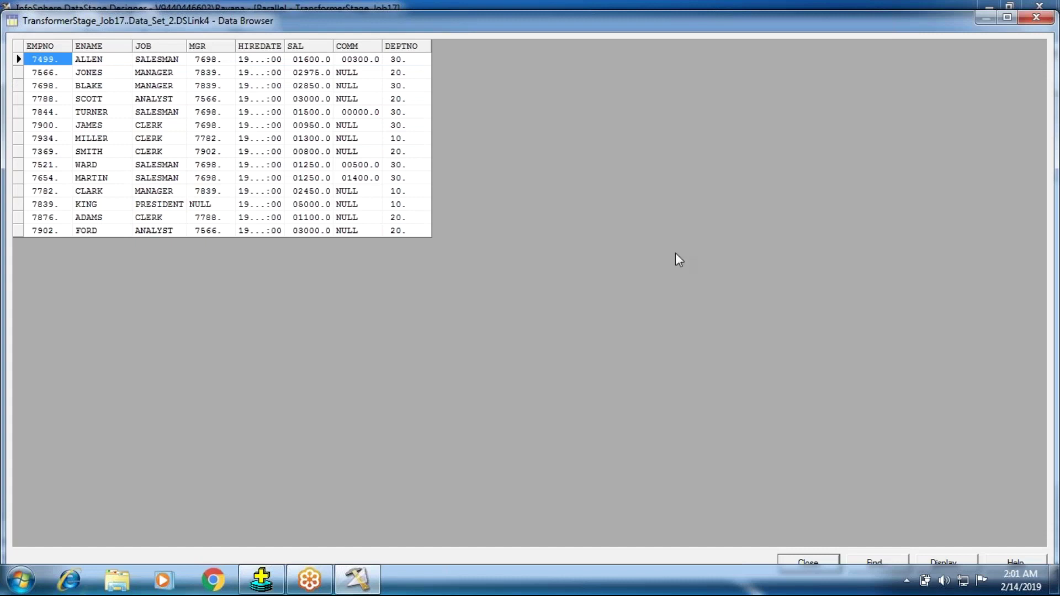
{"action": "left_click", "coordinate": [798, 557]}
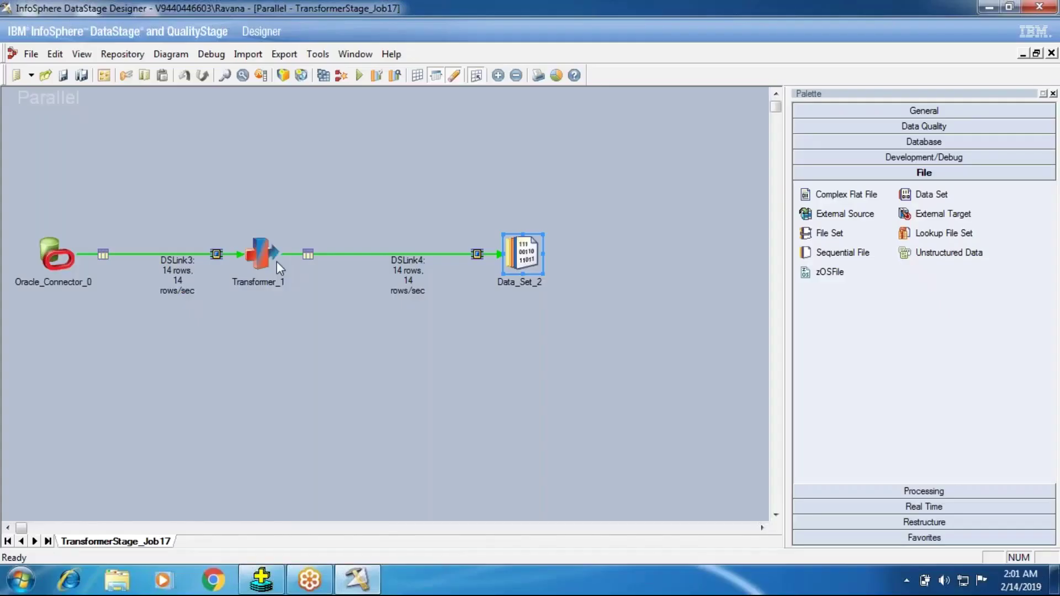
Draw a second, unconnected output link from Transformer_1, check its link options and delete it
{"action": "left_click_drag", "start_coordinate": [277, 261], "coordinate": [324, 351]}
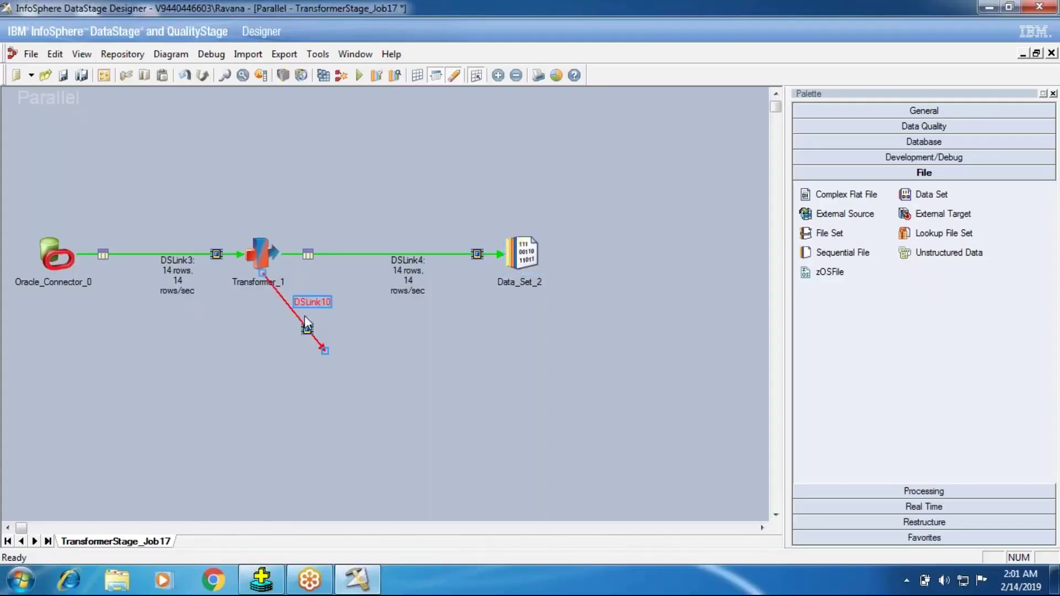
{"action": "right_click", "coordinate": [309, 291]}
{"action": "right_click", "coordinate": [316, 299]}
{"action": "left_click", "coordinate": [350, 310]}
{"action": "left_click", "coordinate": [353, 314]}
{"action": "right_click", "coordinate": [327, 304]}
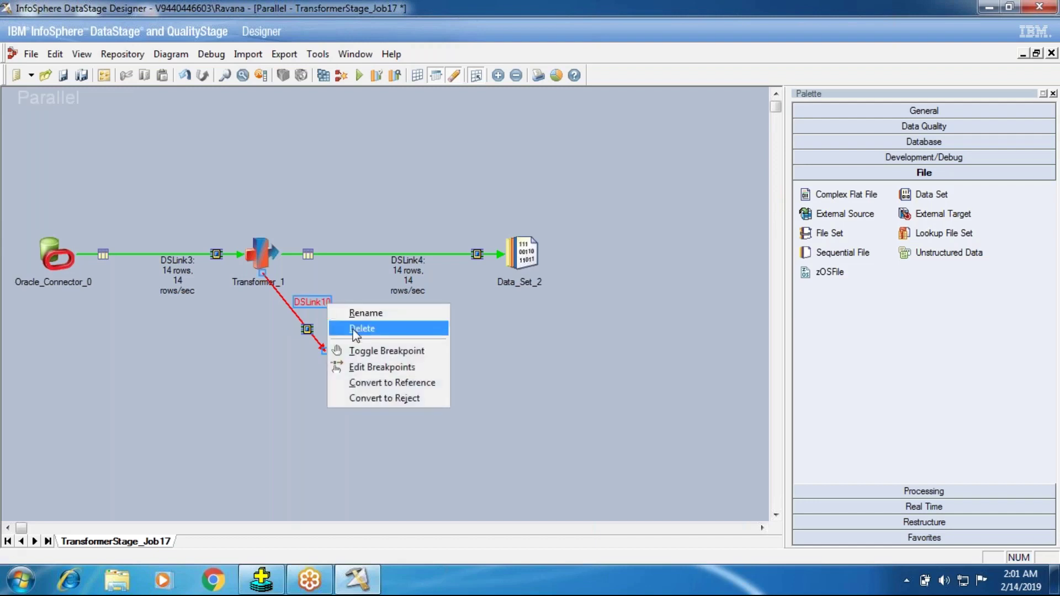
{"action": "left_click", "coordinate": [354, 331]}
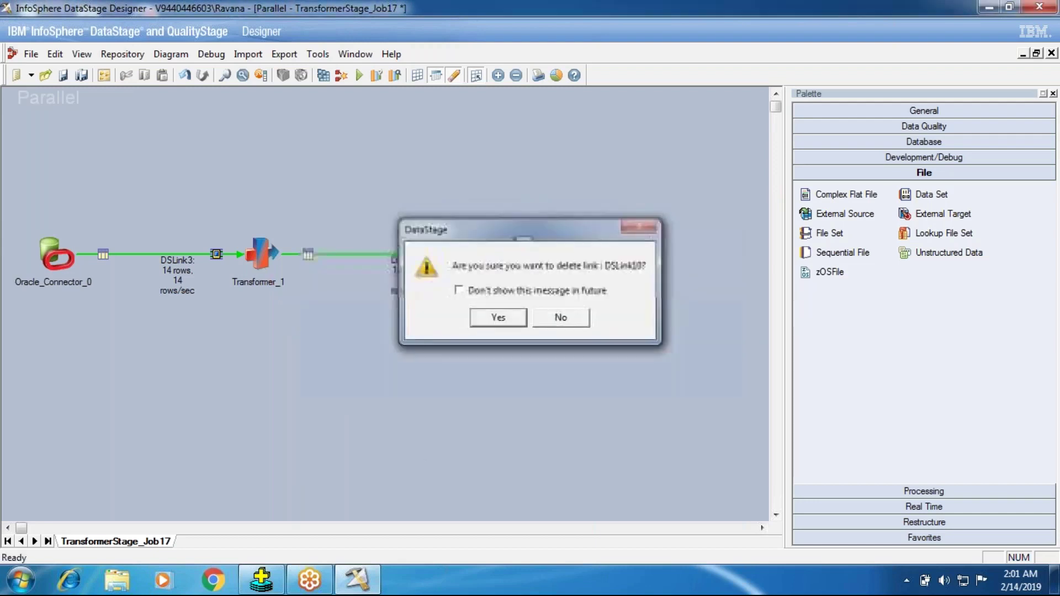
{"action": "left_click", "coordinate": [497, 315]}
Open Transformer_1 and enlarge the links area to inspect the full list of DSLink4 derivations
{"action": "left_click", "coordinate": [280, 257]}
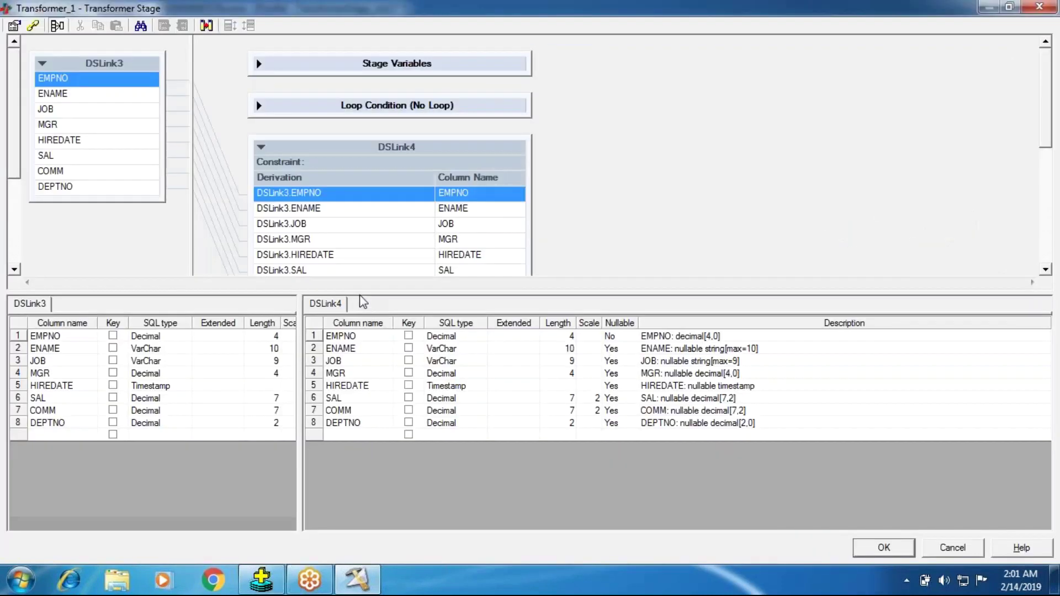
{"action": "left_click_drag", "start_coordinate": [362, 292], "coordinate": [362, 360]}
{"action": "left_click", "coordinate": [260, 147]}
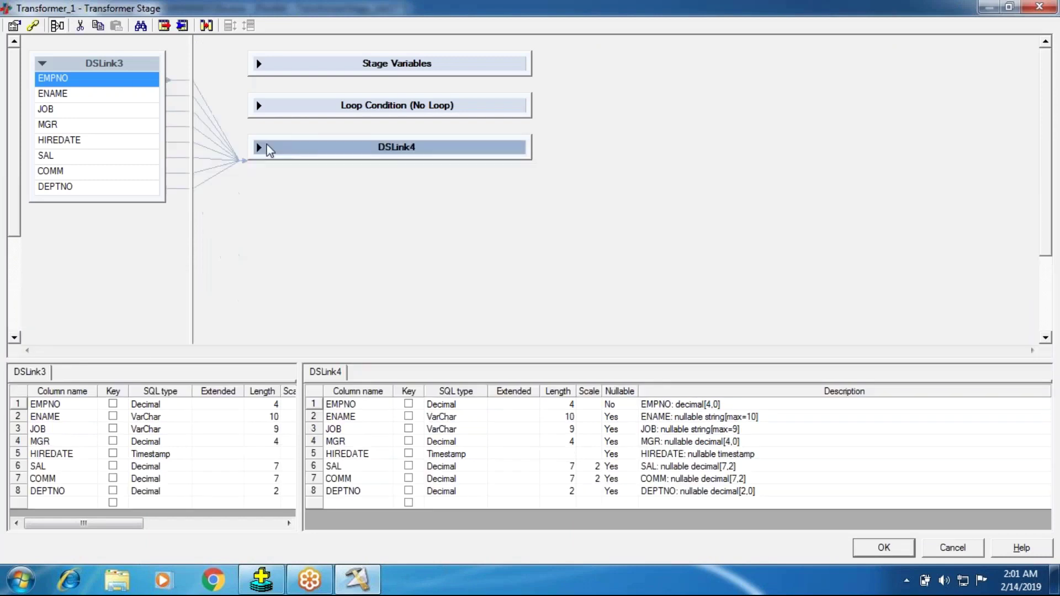
{"action": "left_click", "coordinate": [260, 148]}
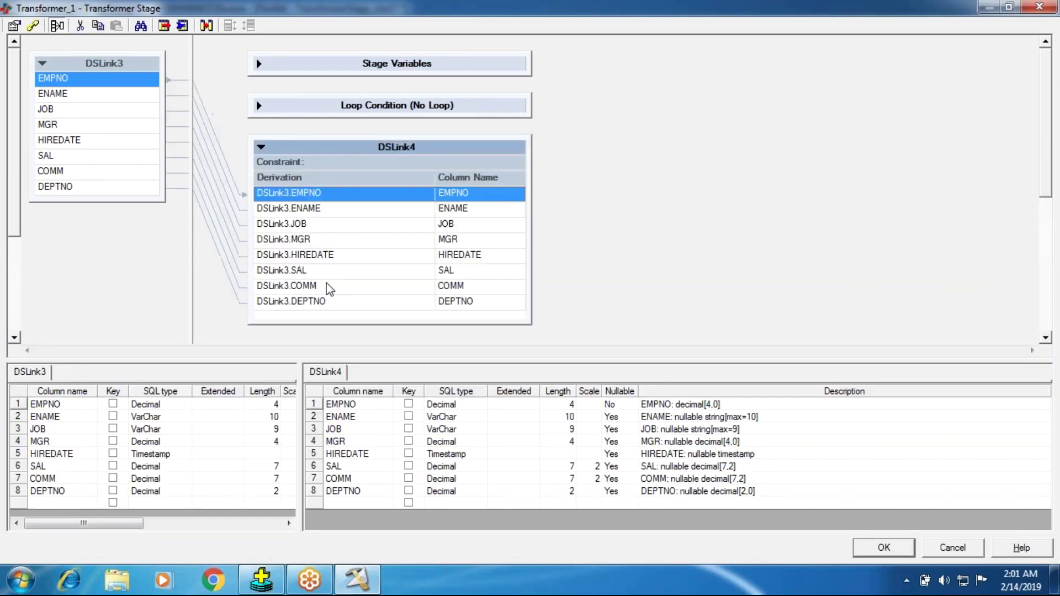
Open the COMM derivation in DSLink4 for editing and examine the operators and functions offered for the expression
{"action": "double_click", "coordinate": [327, 294]}
{"action": "left_click", "coordinate": [326, 297]}
{"action": "right_click", "coordinate": [327, 297]}
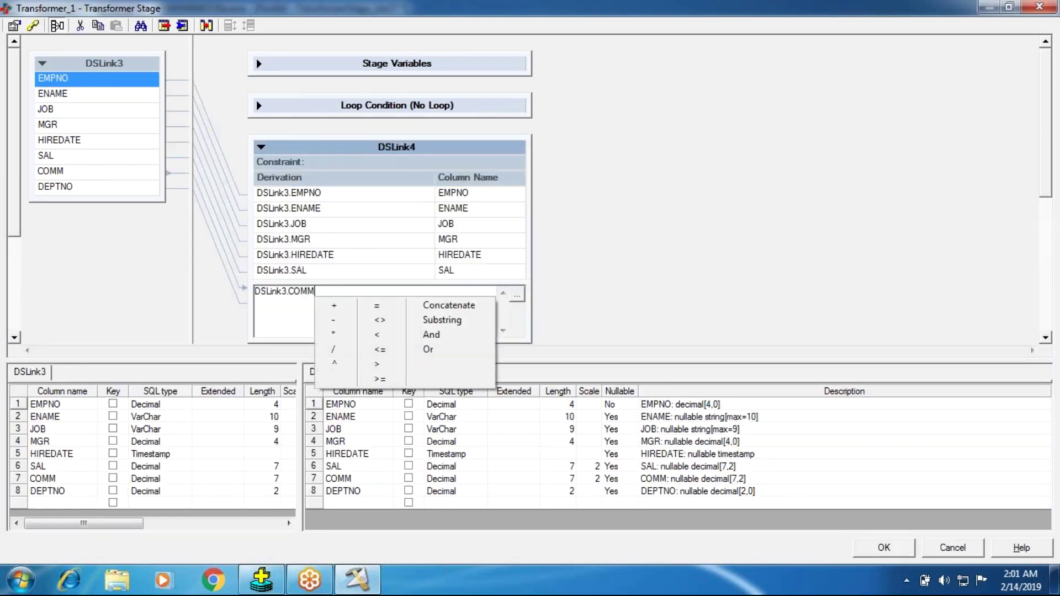
{"action": "left_click", "coordinate": [258, 291]}
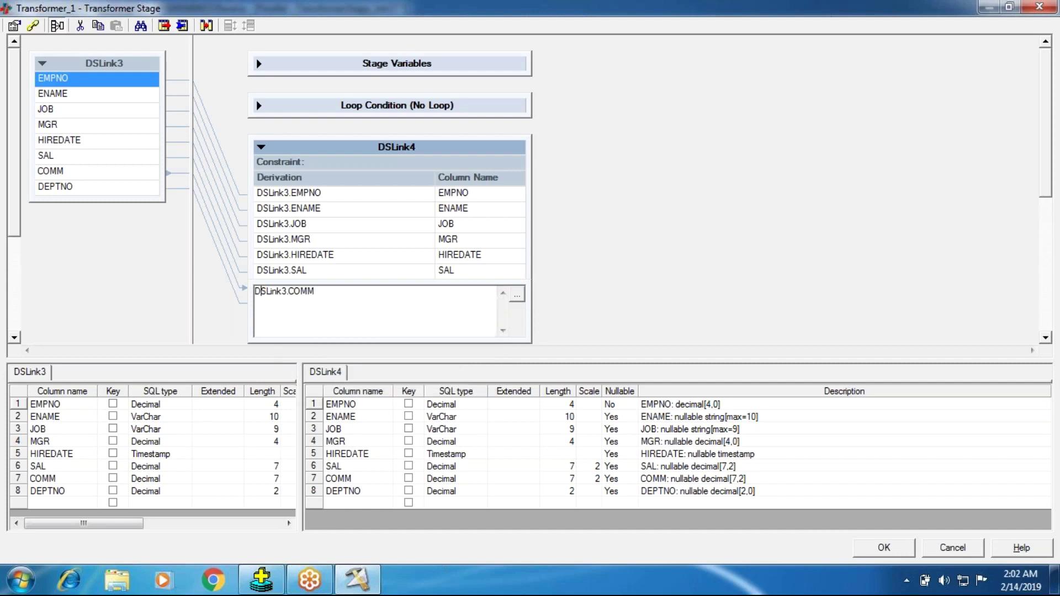
{"action": "right_click", "coordinate": [292, 293]}
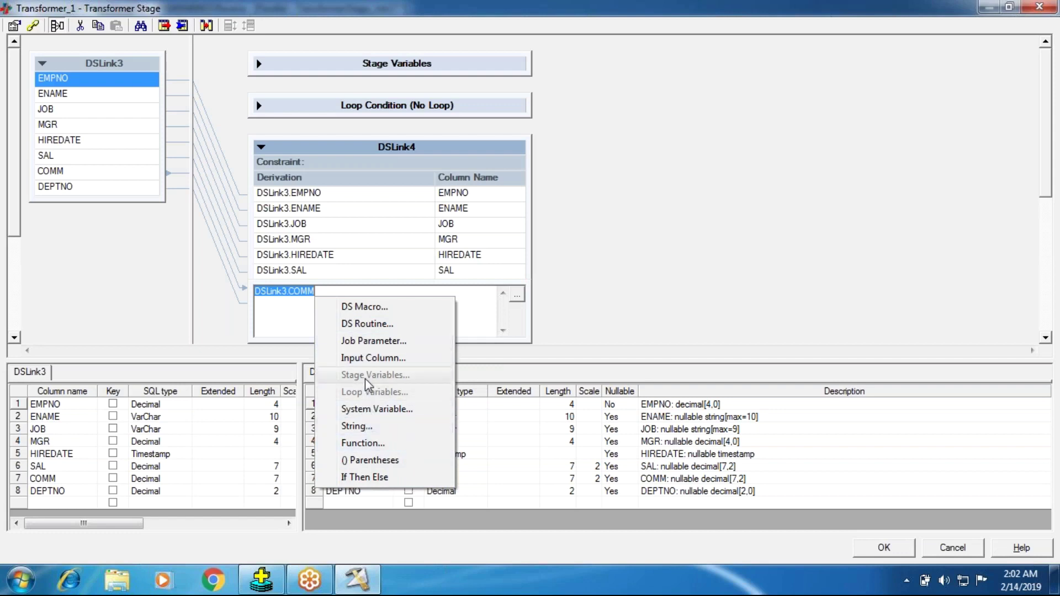
{"action": "left_click", "coordinate": [369, 444]}
{"action": "left_click_drag", "start_coordinate": [467, 442], "coordinate": [504, 526]}
Review the operator and operand choices for the COMM derivation once more, leave the expression as is and close Transformer_1
{"action": "left_click", "coordinate": [283, 306]}
{"action": "double_click", "coordinate": [322, 294]}
{"action": "left_click", "coordinate": [322, 293]}
{"action": "right_click", "coordinate": [322, 293]}
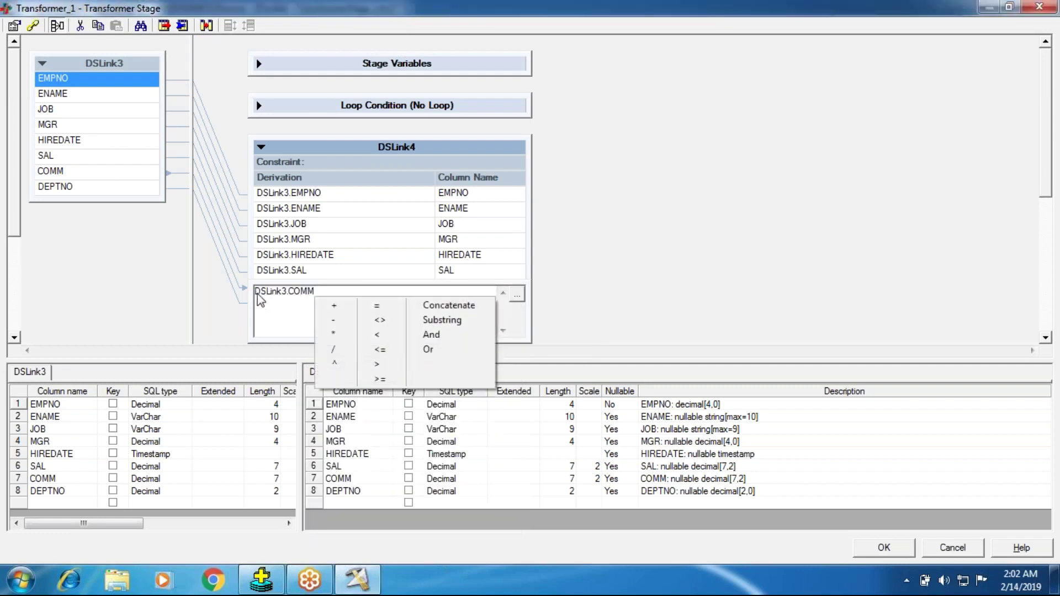
{"action": "left_click", "coordinate": [270, 313]}
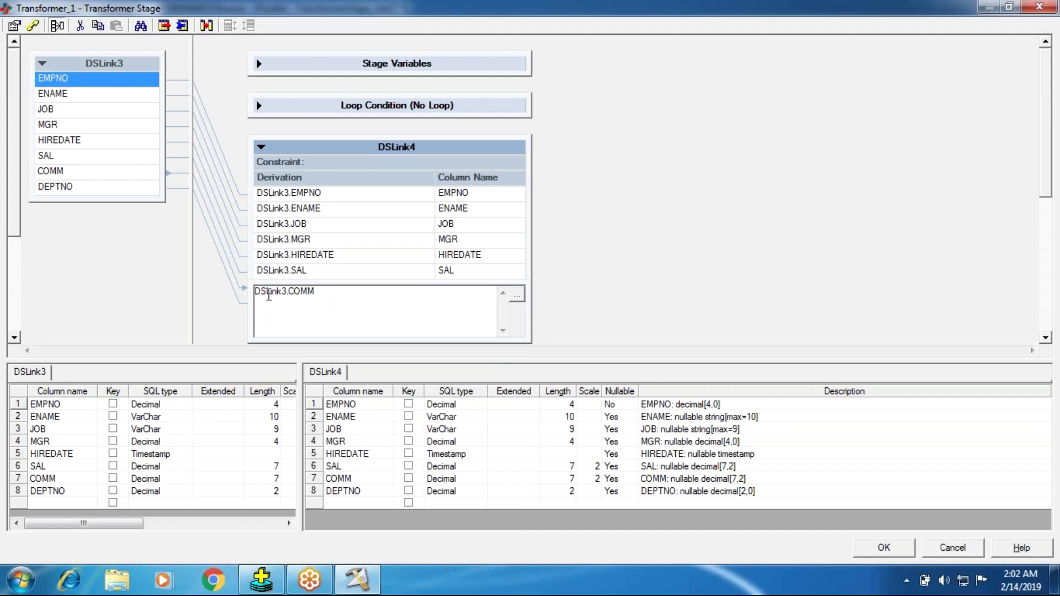
{"action": "right_click", "coordinate": [256, 297]}
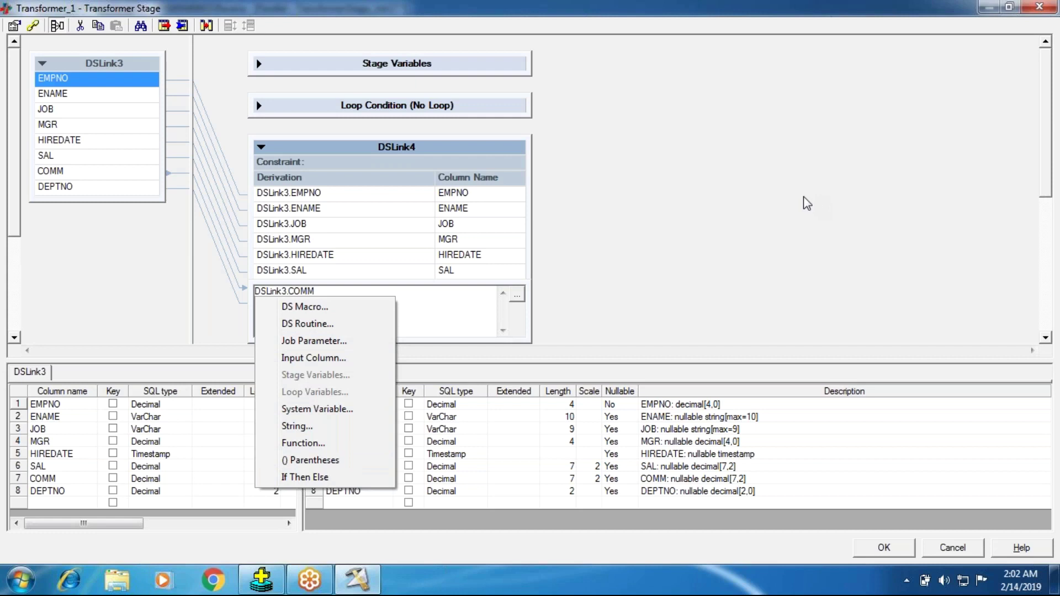
{"action": "left_click", "coordinate": [807, 204]}
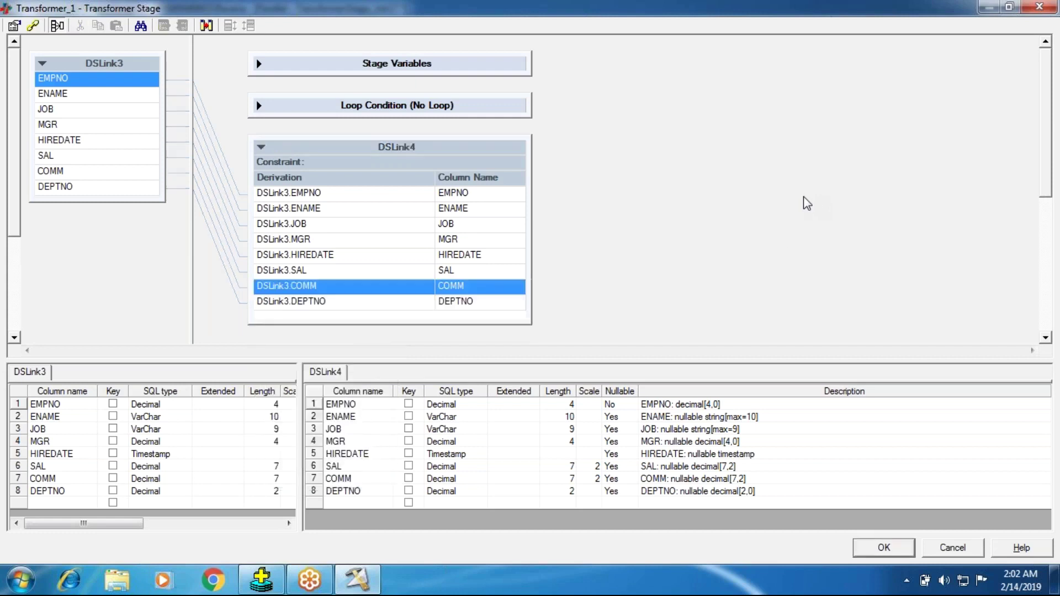
{"action": "left_click", "coordinate": [865, 554]}
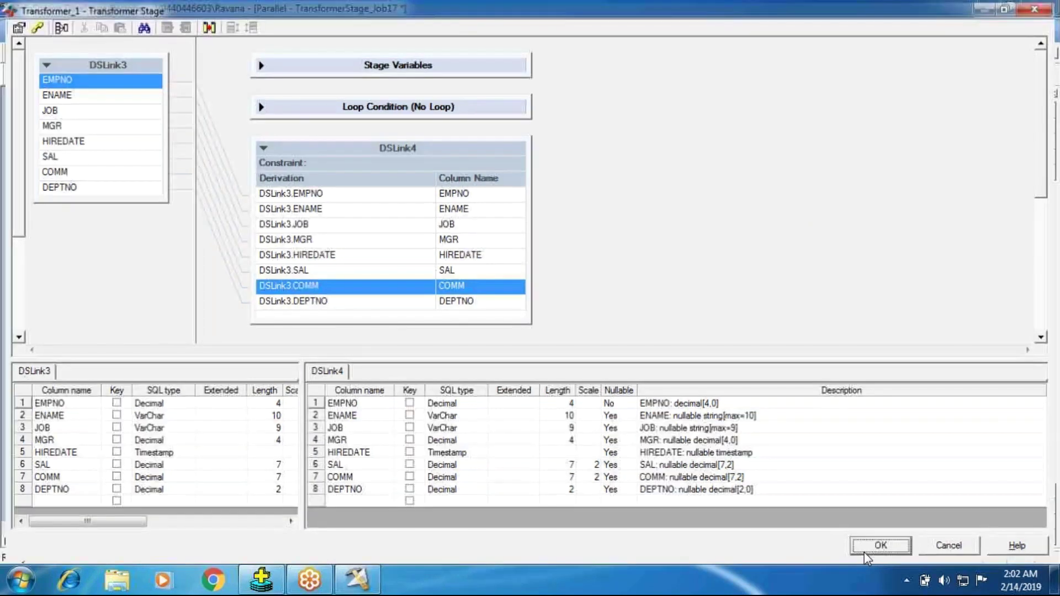